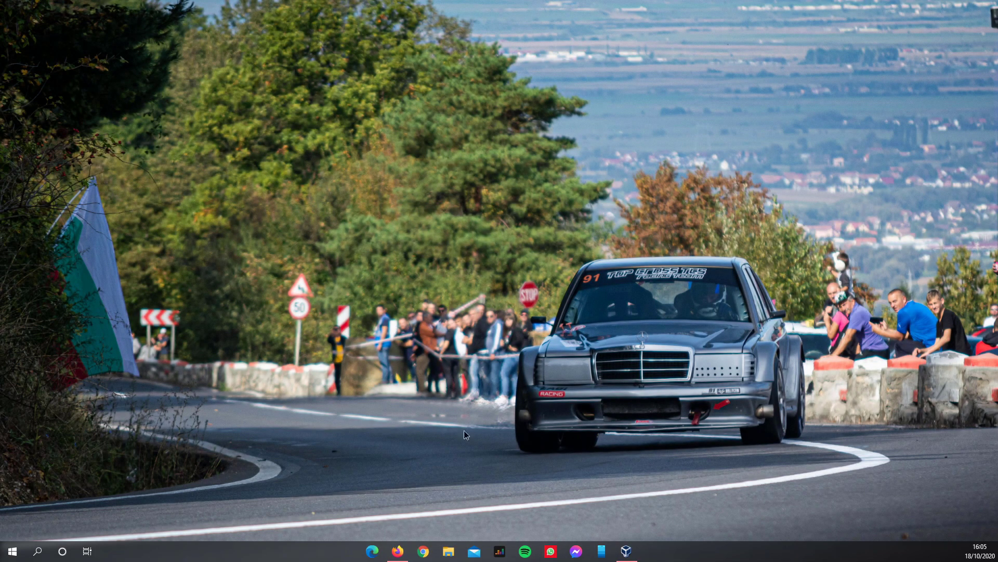
- Launch Firefox and browse the WinWorld Windows 95 OSR 2 page
left_click(398, 550)
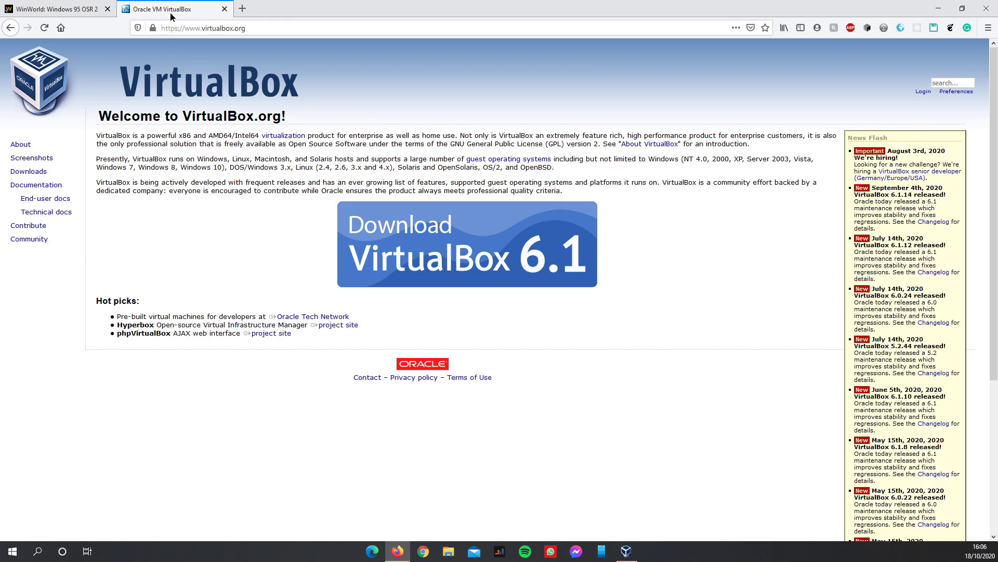
left_click(70, 10)
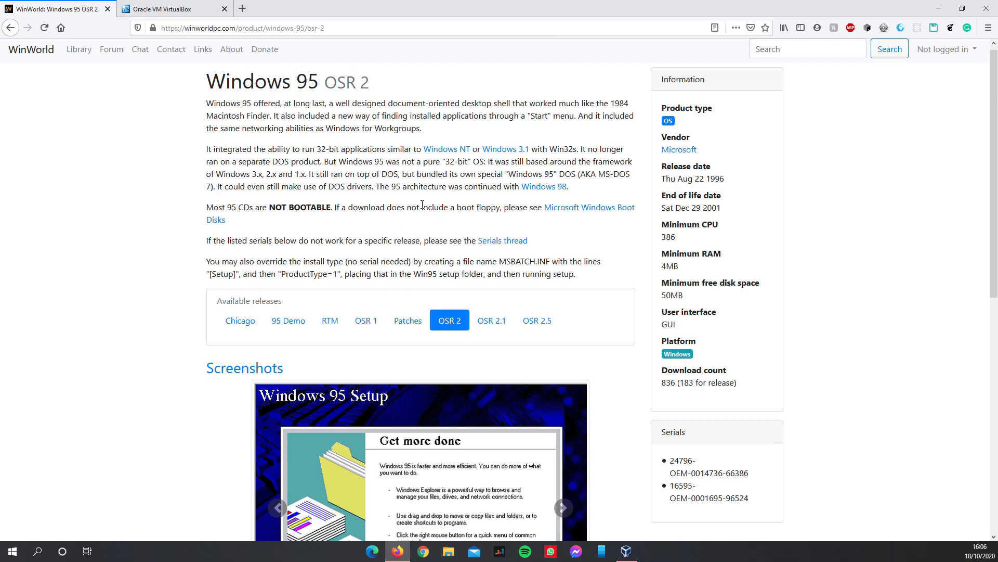
scroll(413, 221, "down", 4)
scroll(413, 221, "up", 4)
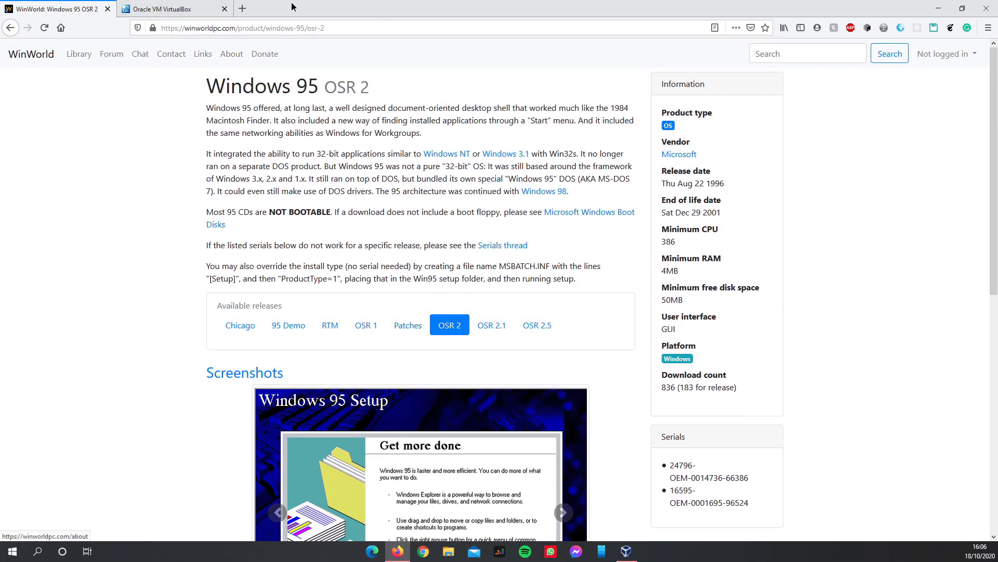
scroll(388, 275, "down", 9)
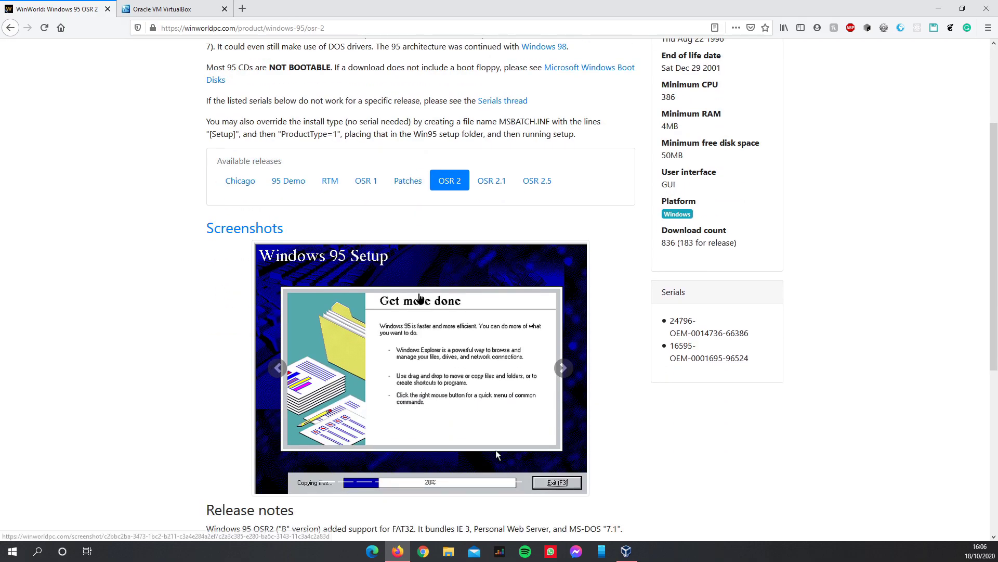
scroll(387, 276, "up", 7)
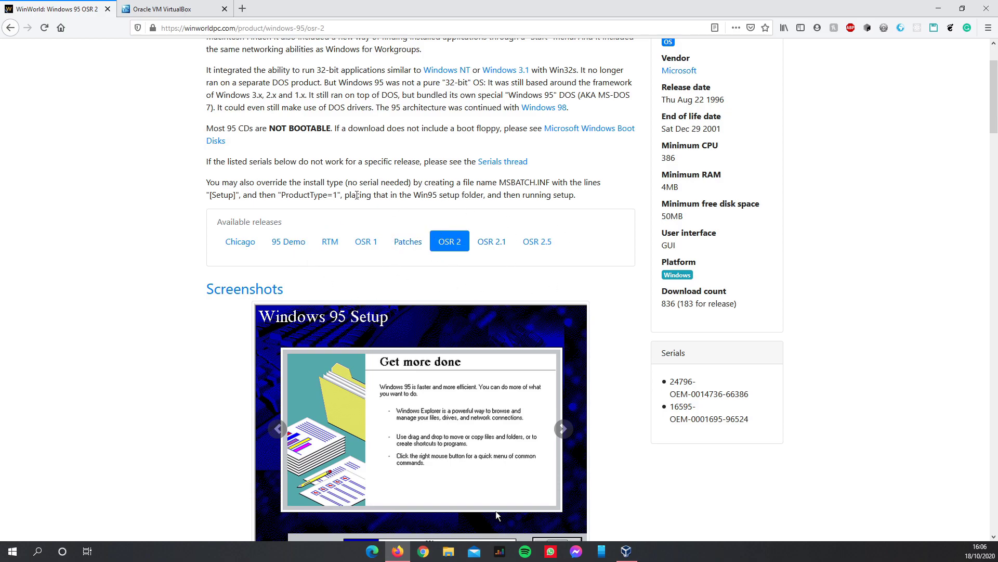
scroll(477, 254, "down", 6)
scroll(478, 253, "up", 7)
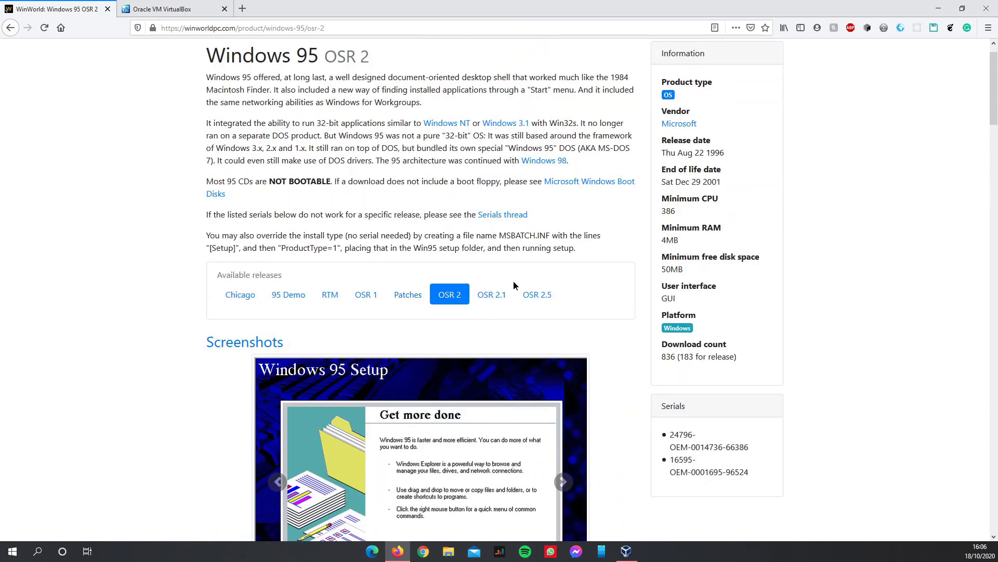
scroll(443, 291, "down", 3)
scroll(443, 281, "down", 1)
- Look over the Windows 95 RTM release downloads, then return to the OSR 2 page
left_click(330, 87)
scroll(334, 253, "down", 11)
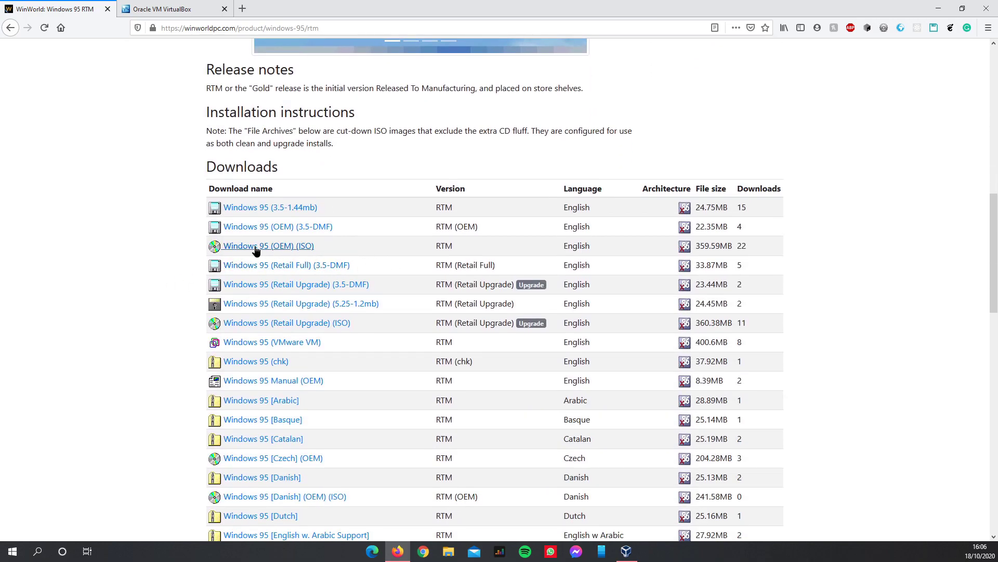
scroll(323, 258, "up", 5)
scroll(339, 260, "up", 5)
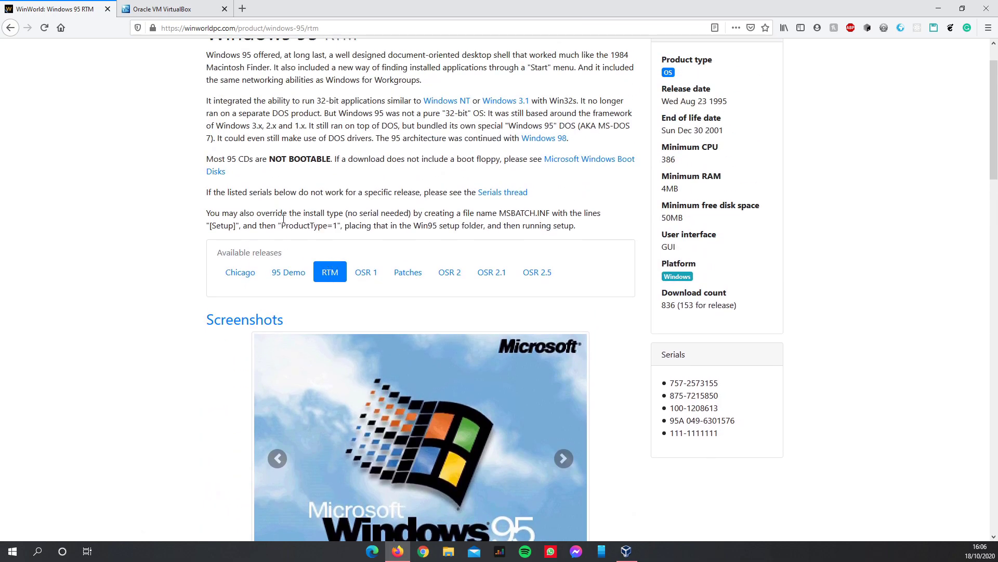
scroll(290, 269, "down", 6)
scroll(290, 271, "up", 7)
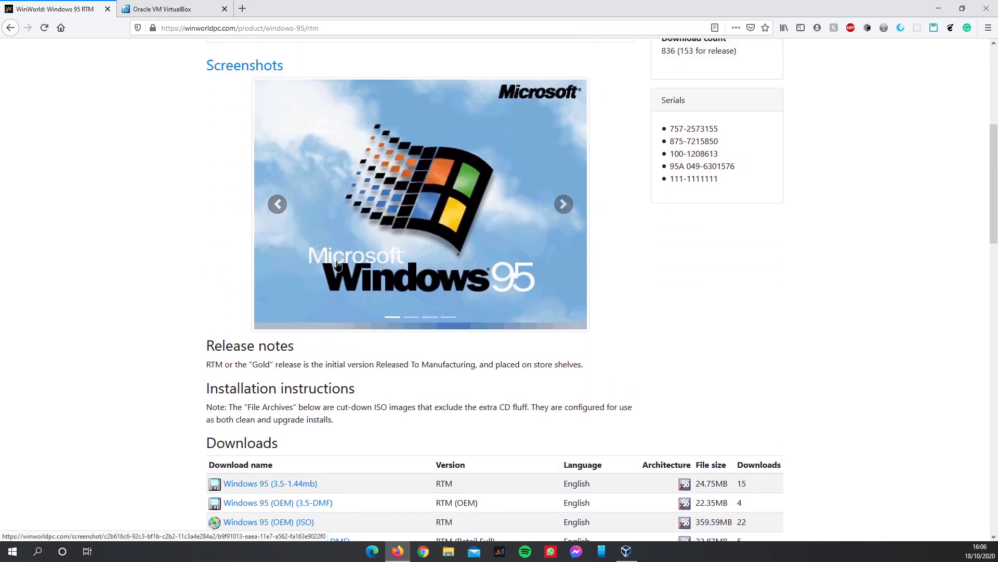
left_click(457, 223)
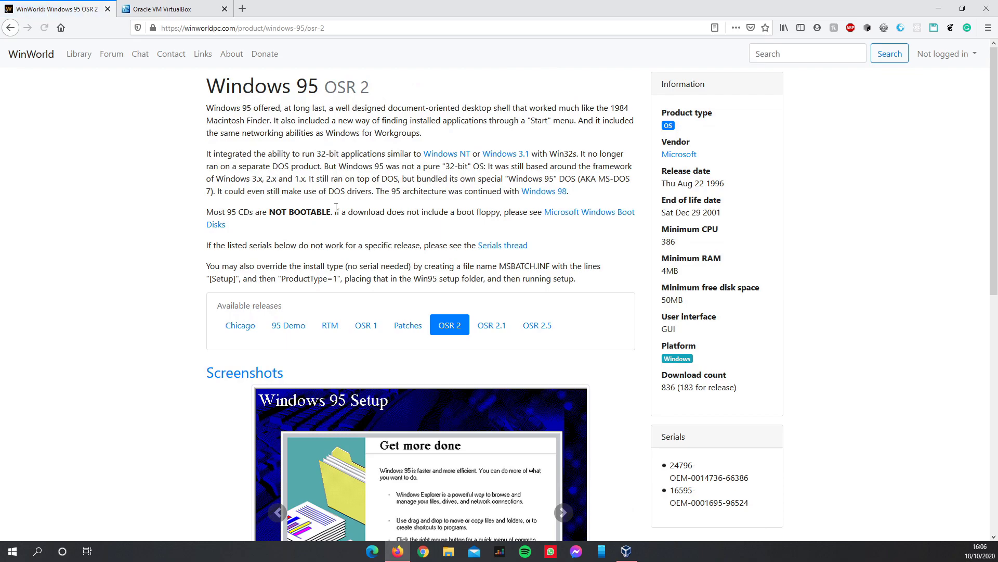
scroll(336, 242, "down", 2)
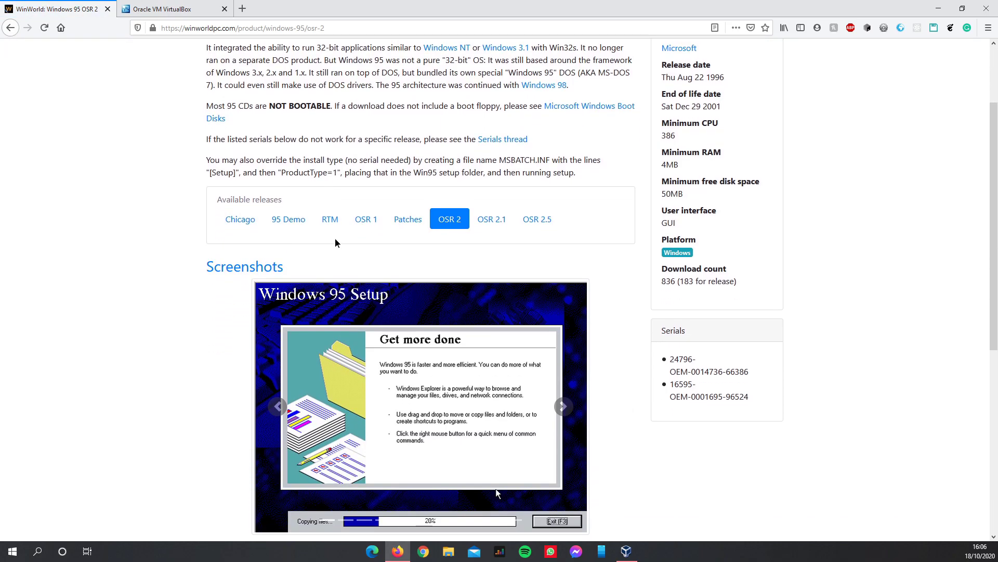
- Restore down Firefox and arrange MS-DOS 6.22, FIX95CPU.ISO, Win95 OSR2.ISO and key.txt on the desktop
left_click_drag(901, 6, 0, 231)
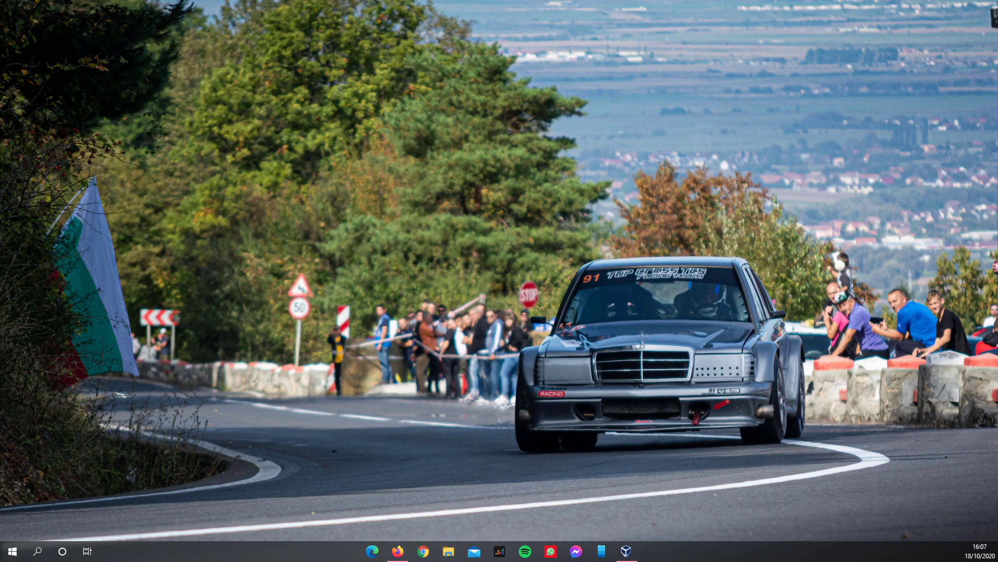
left_click_drag(0, 195, 218, 162)
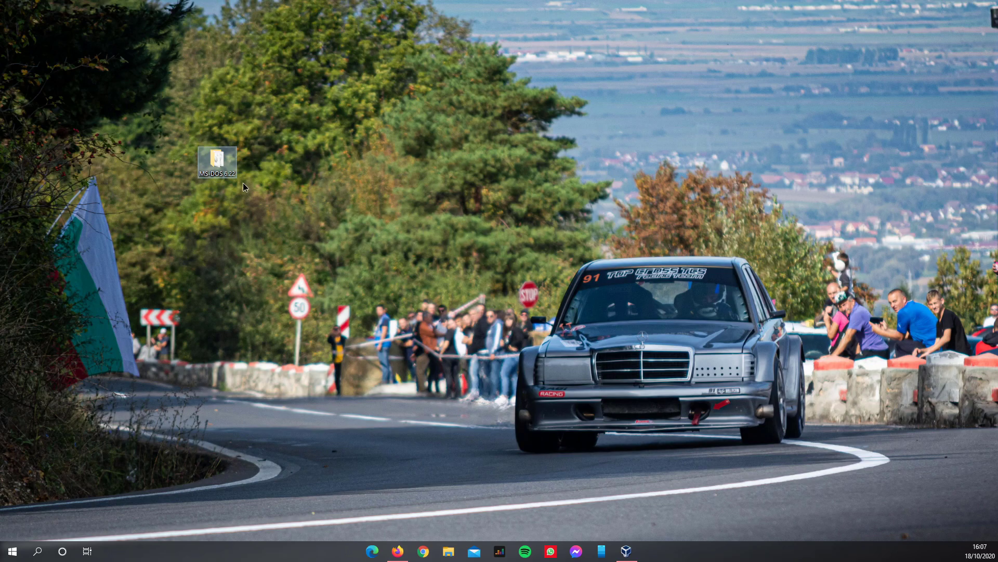
left_click(215, 139)
left_click_drag(0, 281, 219, 208)
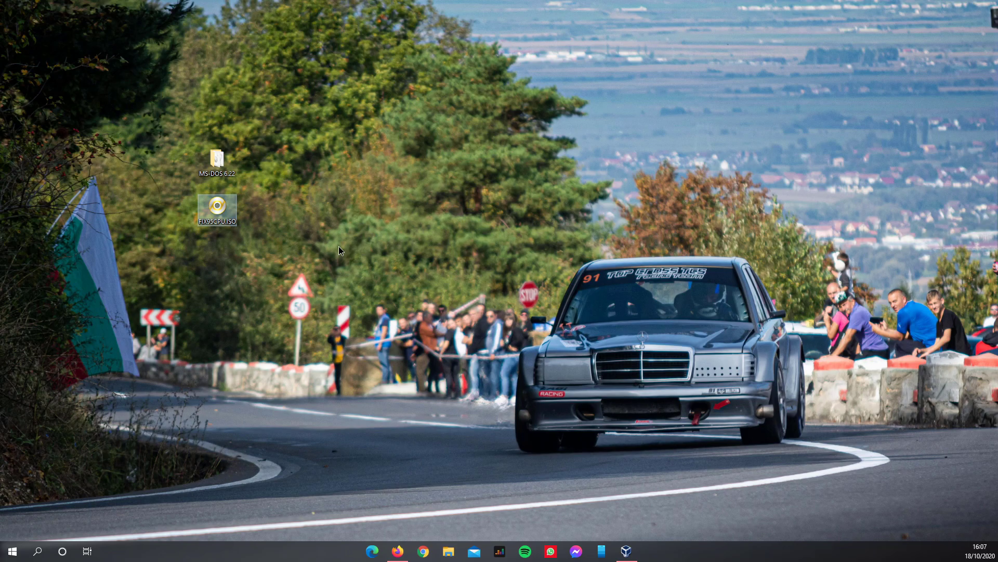
mouse_move(137, 186)
left_mouse_down()
mouse_move(305, 241)
mouse_move(154, 202)
mouse_move(331, 255)
mouse_move(123, 178)
mouse_move(148, 188)
left_mouse_up()
left_click_drag(146, 184, 184, 249)
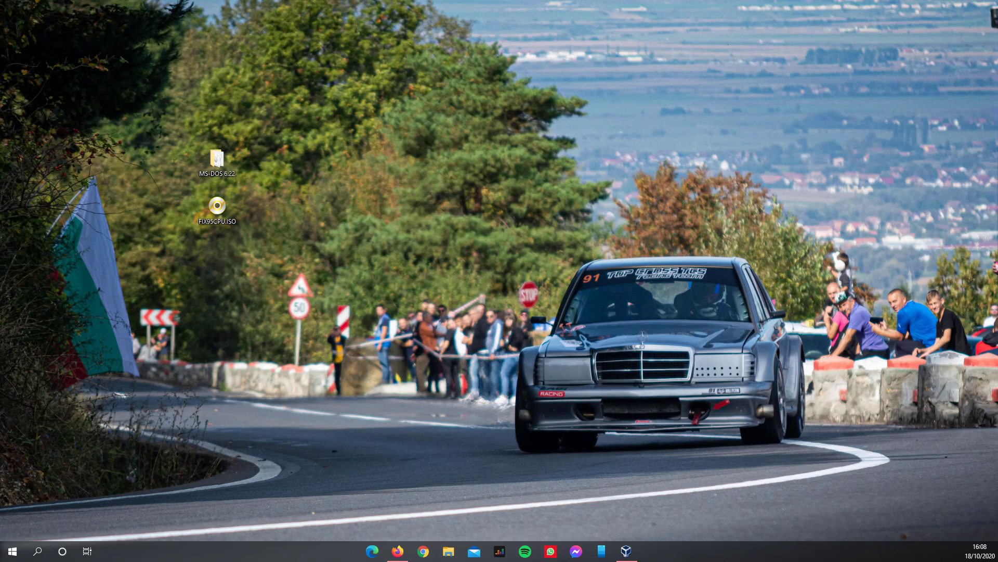
left_click_drag(151, 167, 198, 229)
left_click_drag(5, 196, 201, 120)
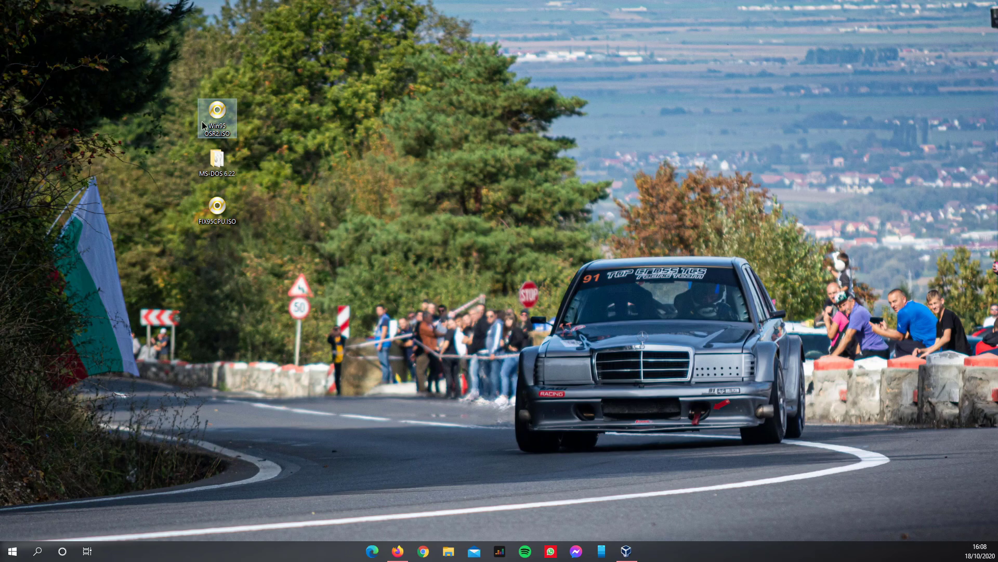
left_click_drag(1, 244, 260, 116)
- Read the OSR2 product key in key.txt, minimize Notepad, and place the Microsoft Windows 95 folder
double_click(261, 114)
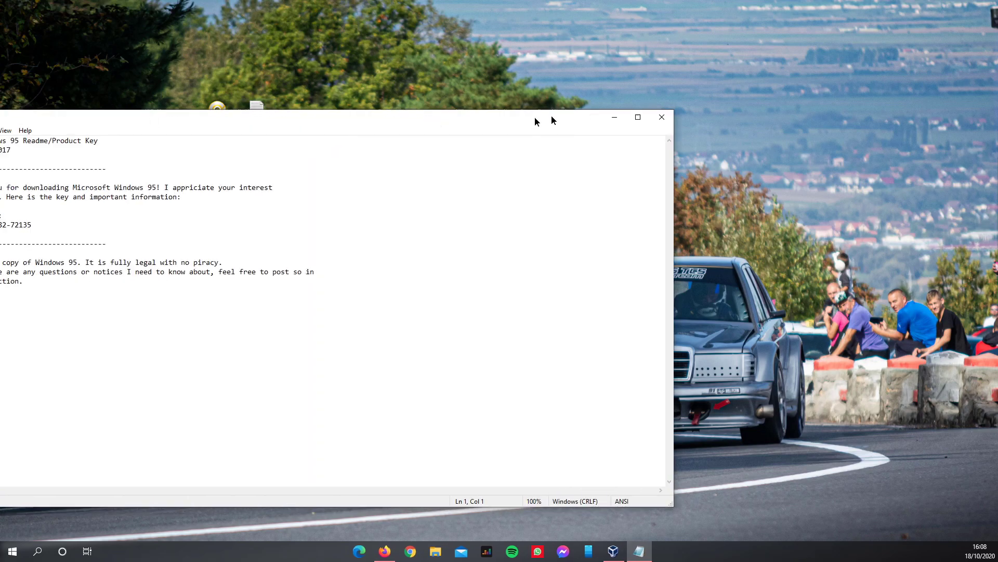
left_click_drag(551, 115, 754, 80)
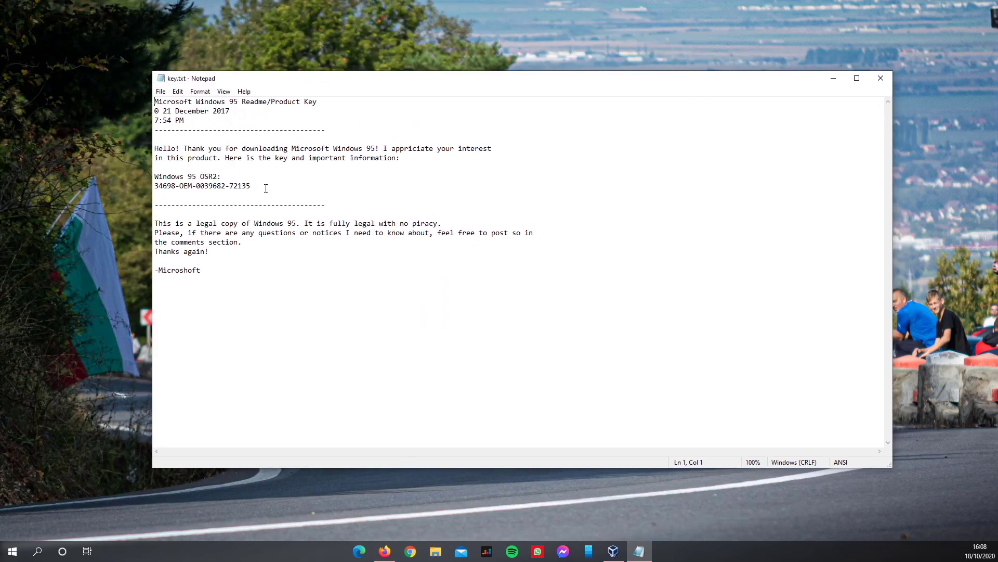
left_click_drag(267, 188, 140, 186)
left_click(832, 78)
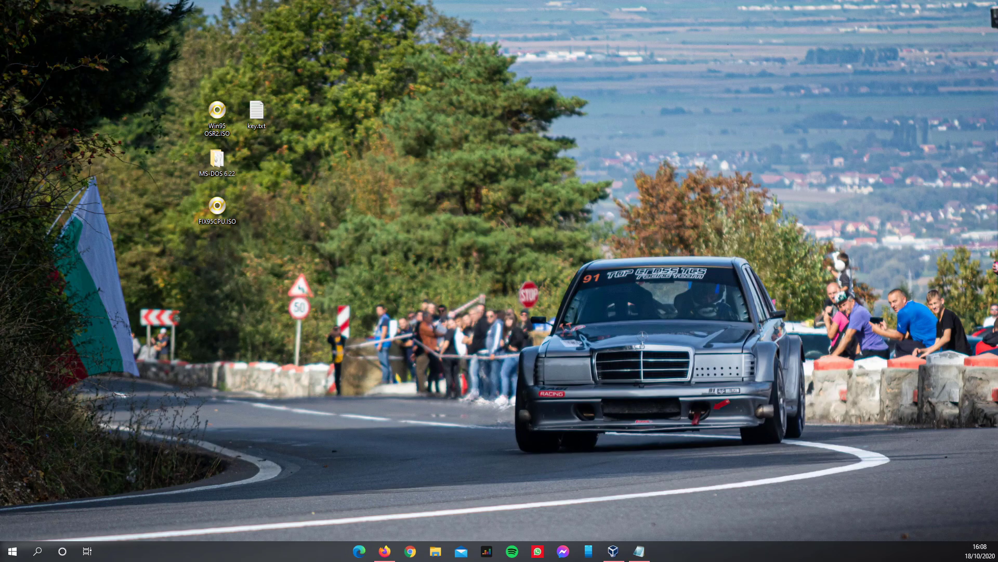
left_click_drag(335, 215, 304, 174)
- Open the Windows 95 Retail Full folder and select the BOOTDISK and DISK01–DISK13 images
left_click(365, 189)
left_click(306, 185)
left_click(408, 152)
double_click(288, 168)
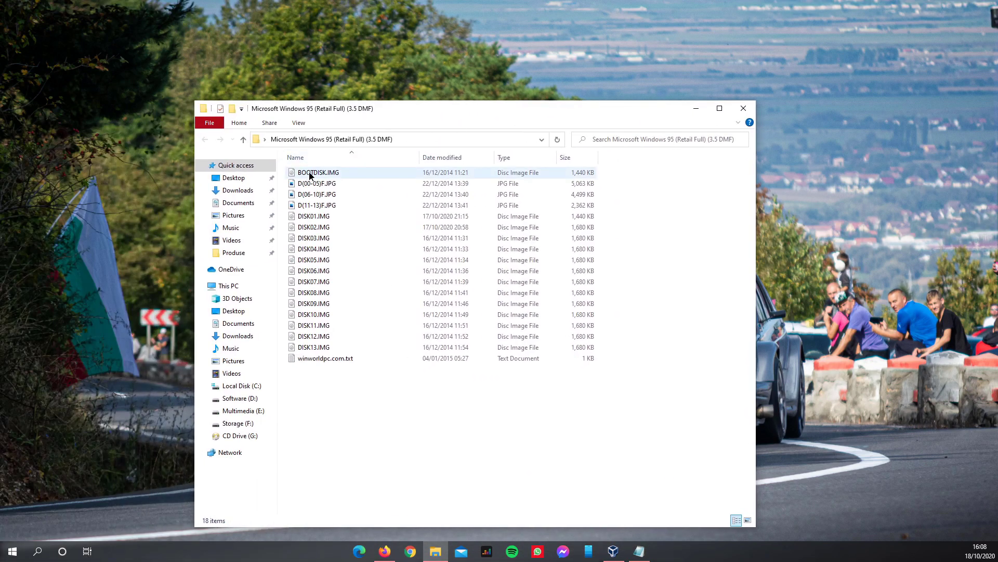
left_click(329, 172)
left_click_drag(615, 351, 319, 221)
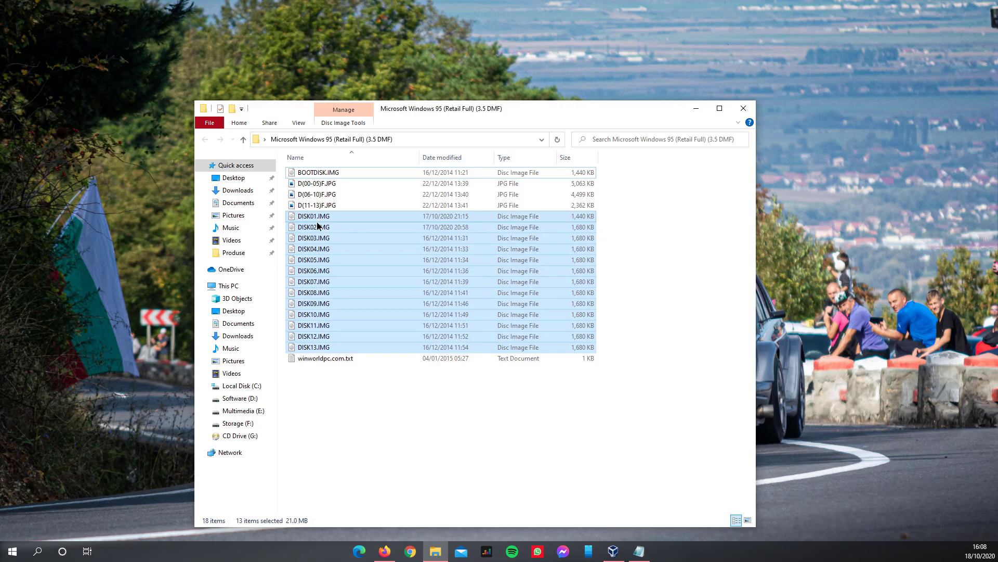
- View the D(00-05)F.JPG disk photo, close it, and move the folder window aside
double_click(306, 184)
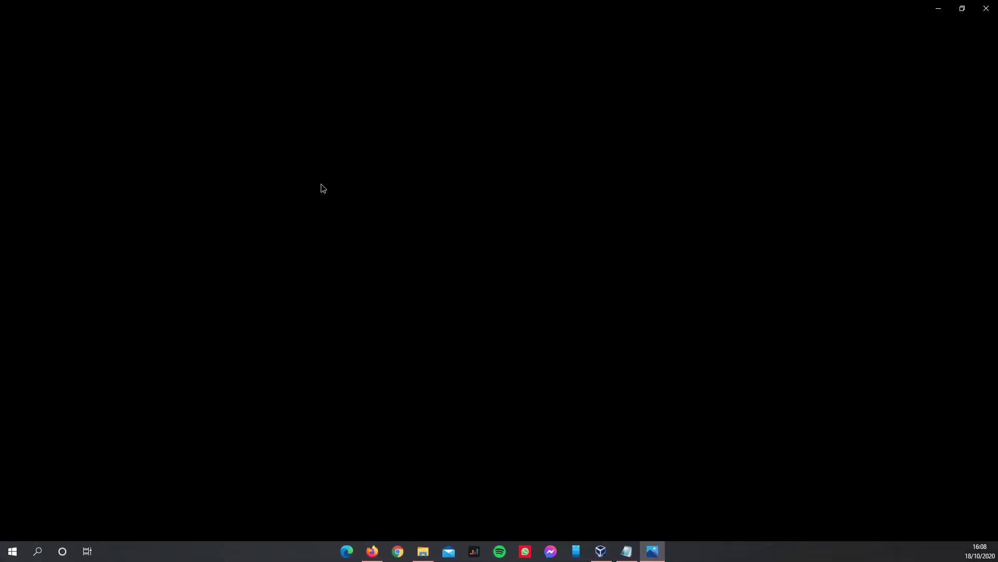
scroll(378, 213, "up", 2)
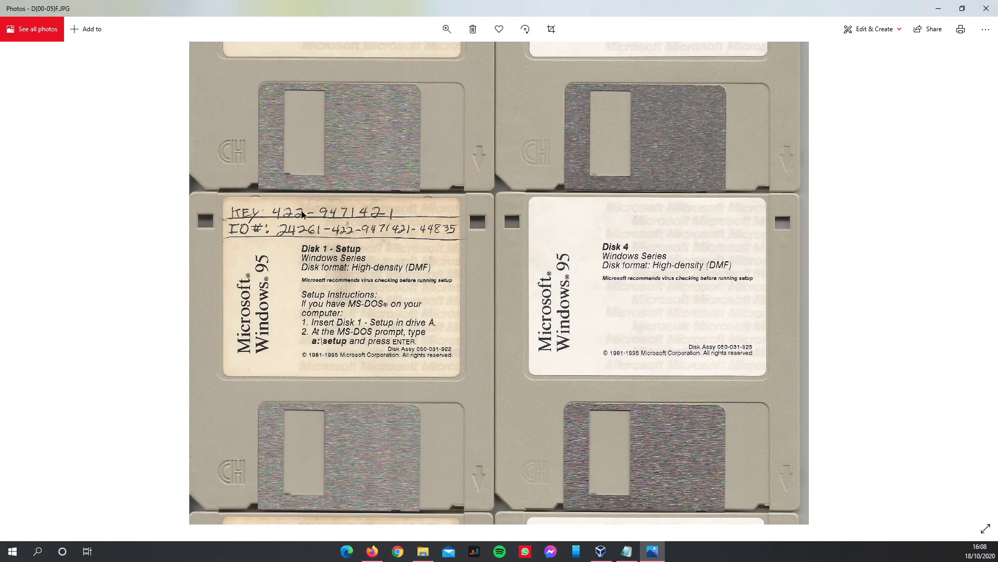
left_click(987, 8)
left_click_drag(538, 114, 0, 114)
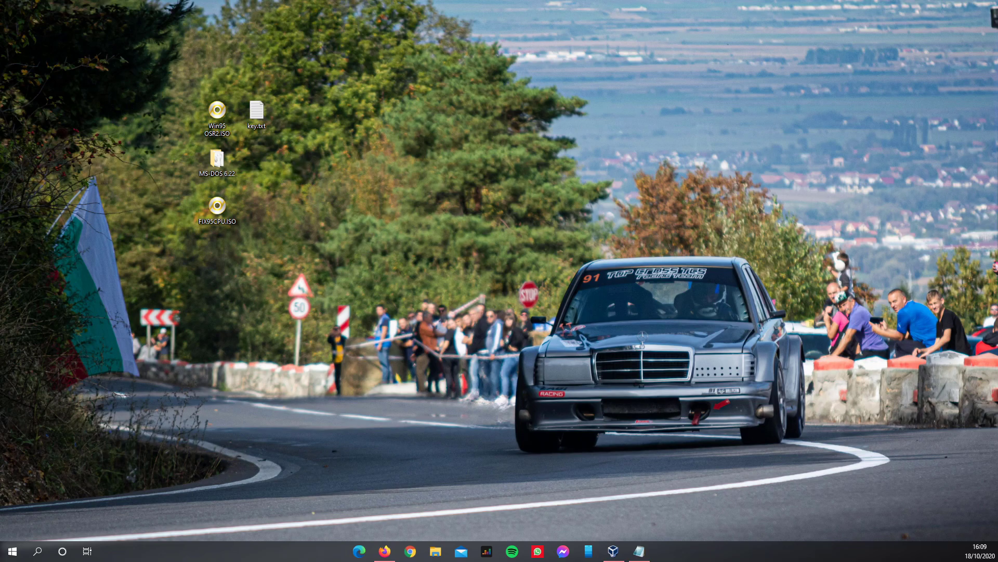
- Close the key.txt Notepad window and bring up VirtualBox Manager
left_click(640, 552)
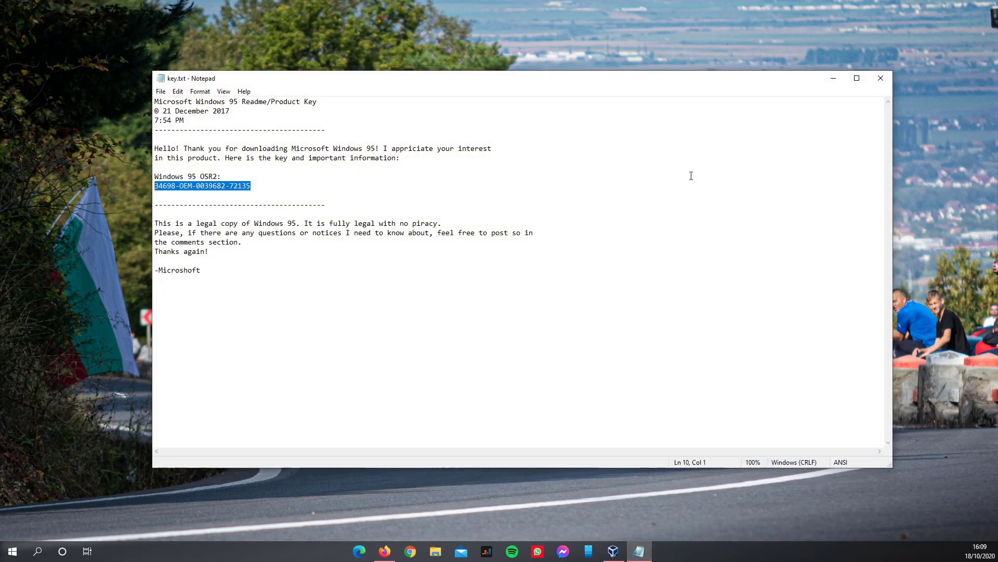
left_click(881, 78)
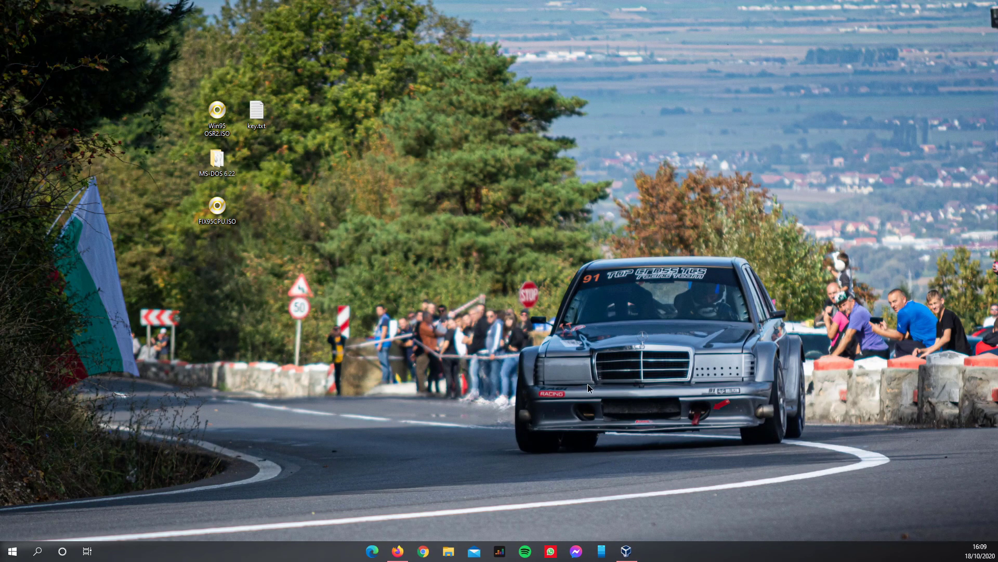
left_click(626, 551)
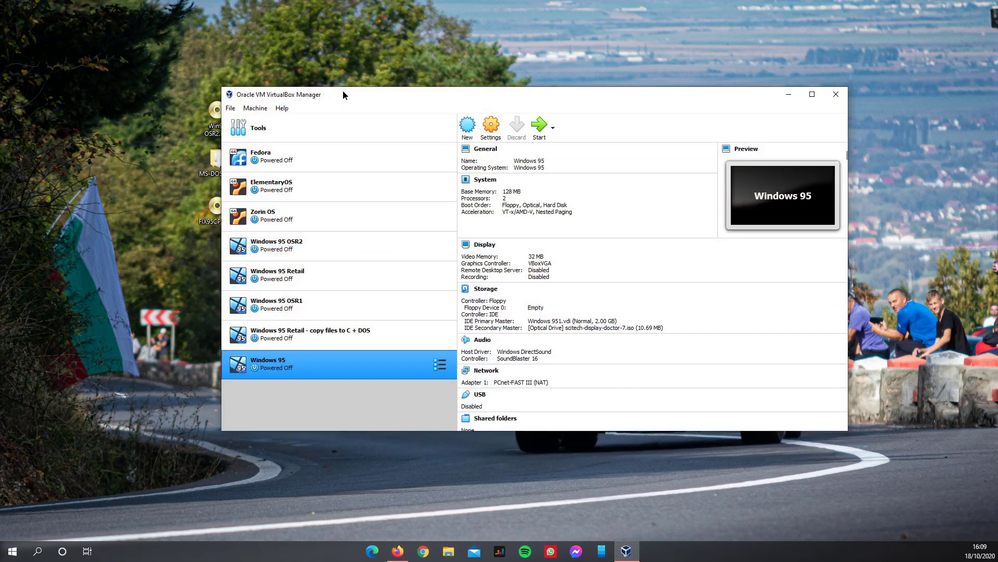
- Start a new VM named 'Windows 95 video' after the folder-already-exists error for 'Windows 95'
left_click_drag(342, 93, 394, 104)
left_click(521, 142)
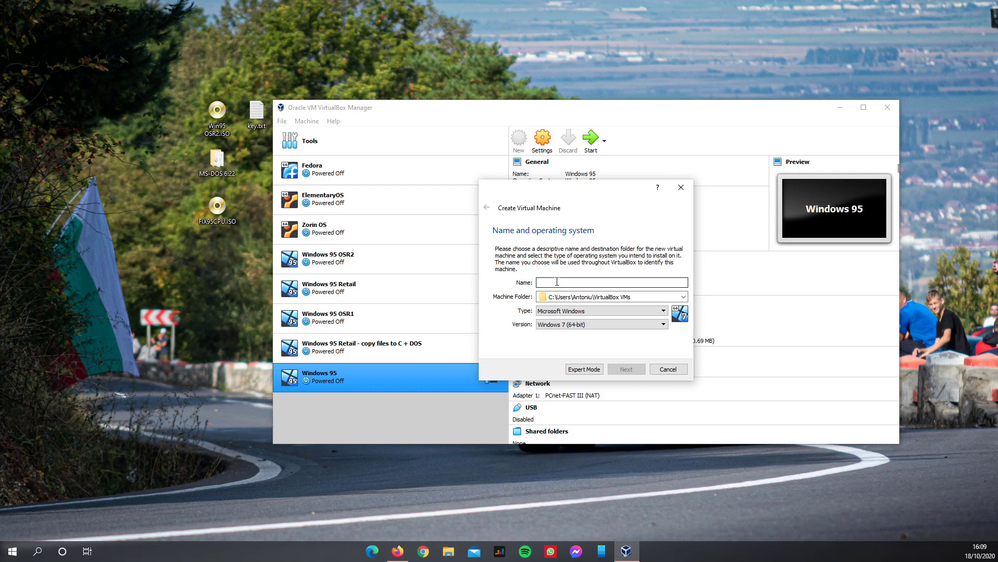
type("Windows 95")
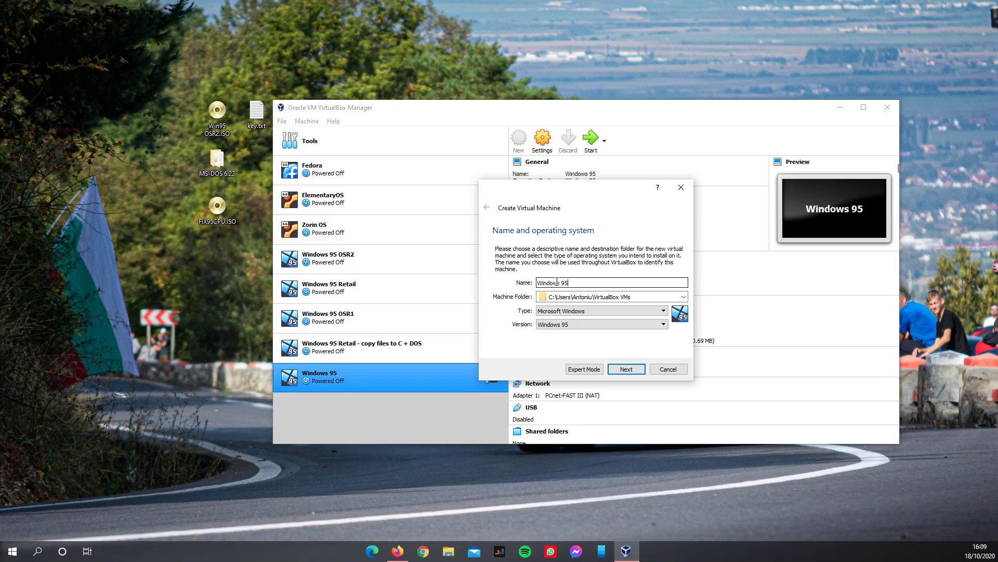
left_click(627, 369)
left_click(569, 319)
type("video")
- Replace the default 64 MB memory with 256 MB in the wizard
left_click(626, 369)
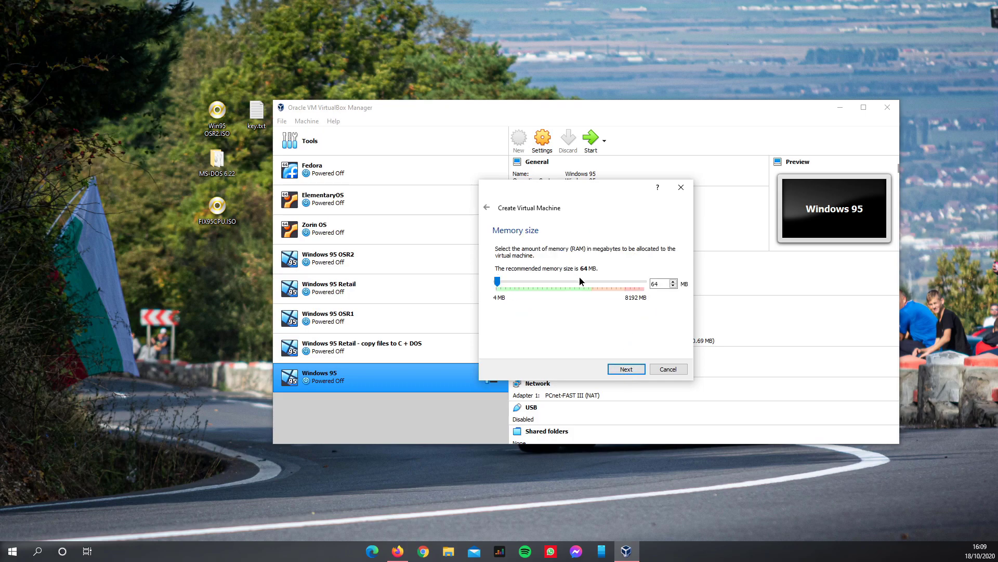
double_click(659, 284)
left_click_drag(577, 194, 547, 217)
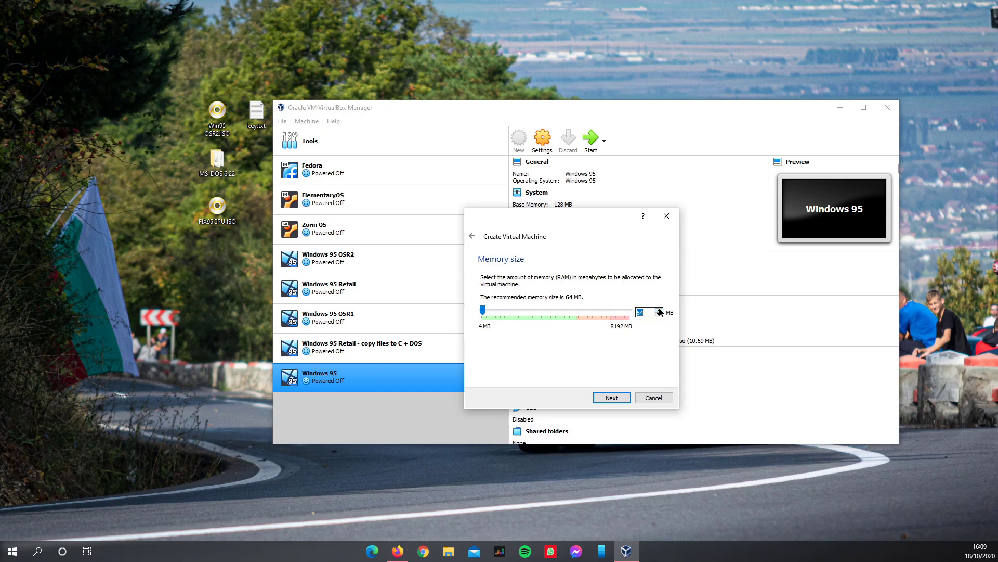
type("256")
- Choose to create a new virtual hard disk now, keeping the VDI disk type
left_click(612, 398)
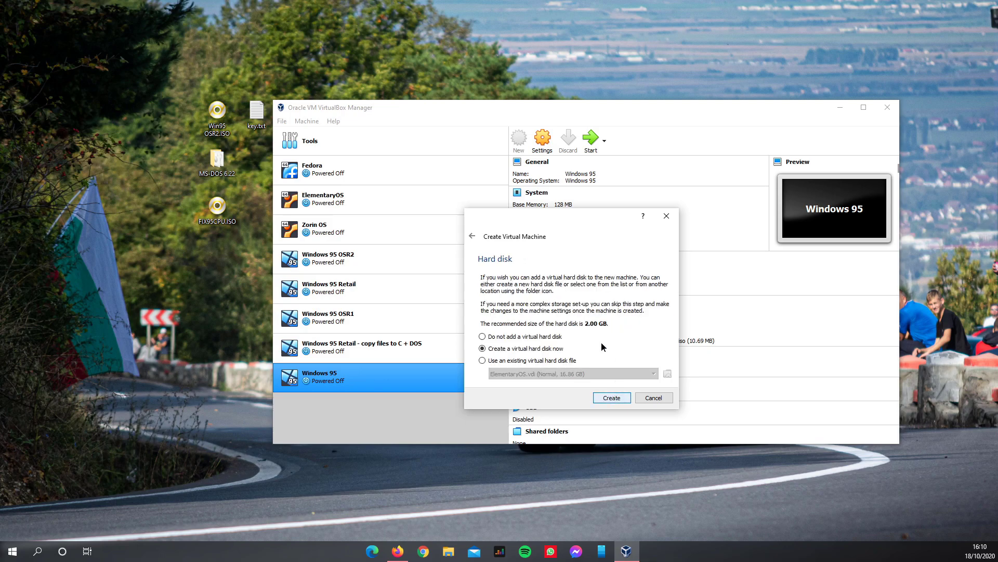
left_click(611, 398)
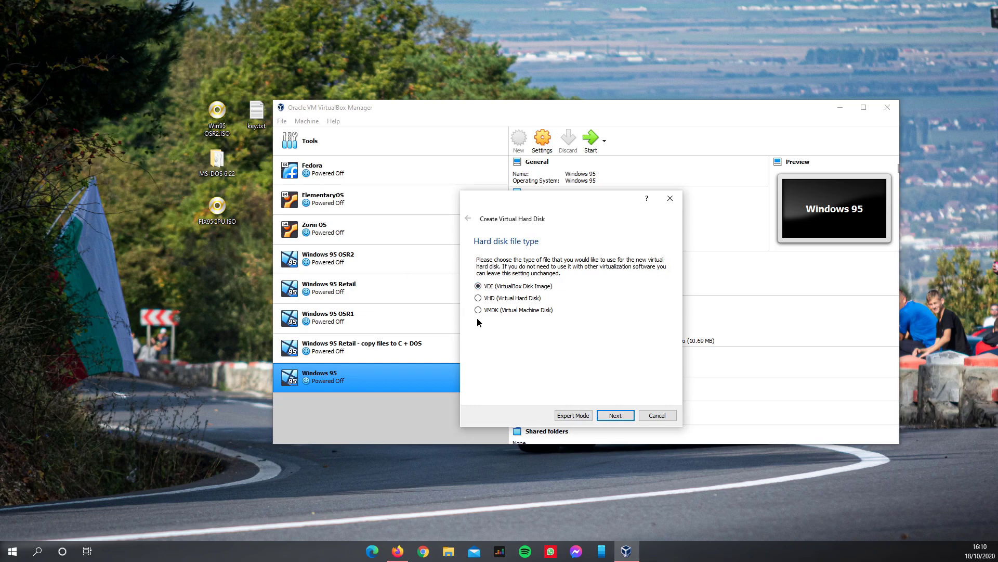
left_click(615, 415)
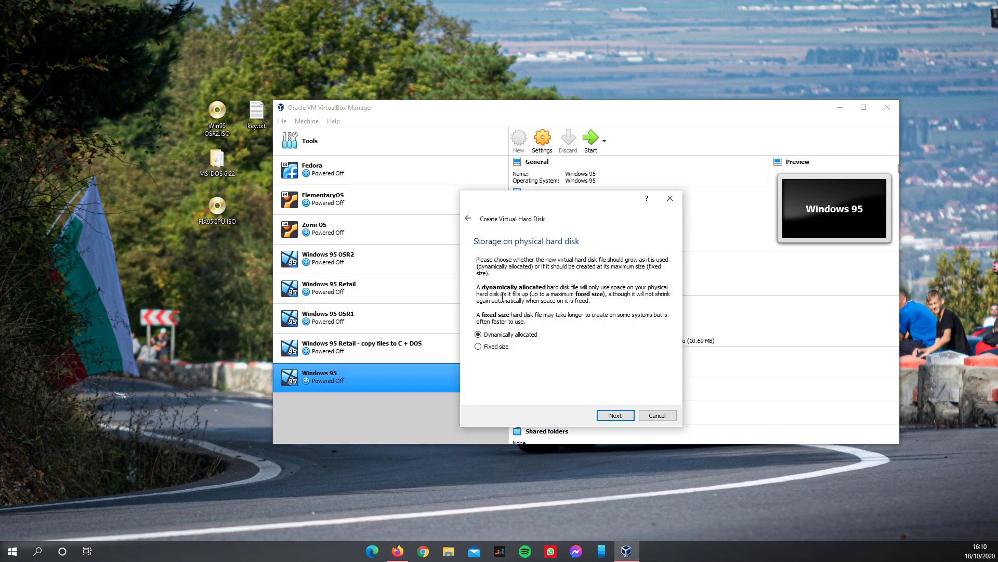
- Keep dynamic allocation, save the 2 GB disk to F:\Virtual Machine storage, and create the VM
left_click(616, 416)
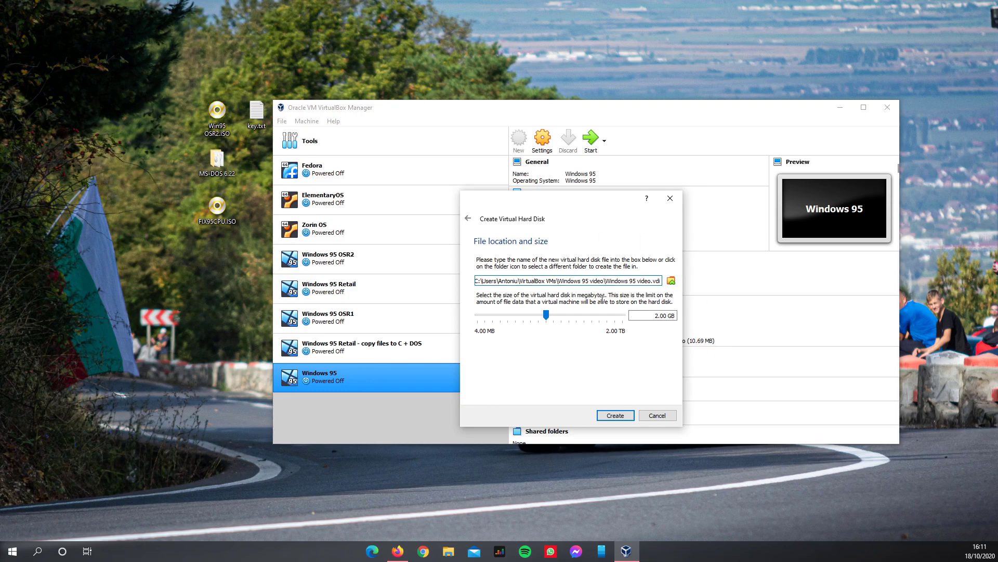
left_click(670, 281)
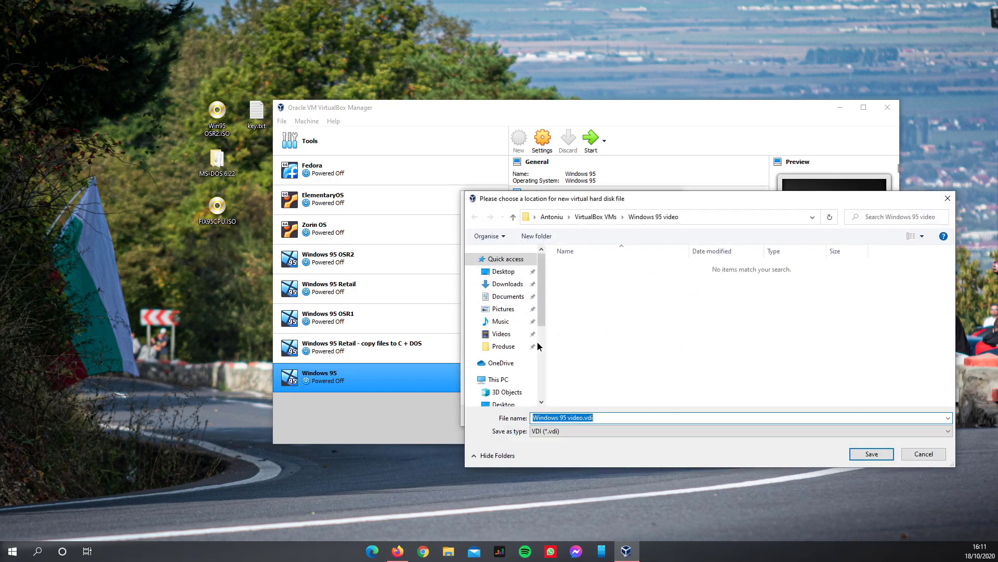
scroll(505, 370, "down", 2)
left_click(502, 363)
left_click(590, 358)
double_click(590, 358)
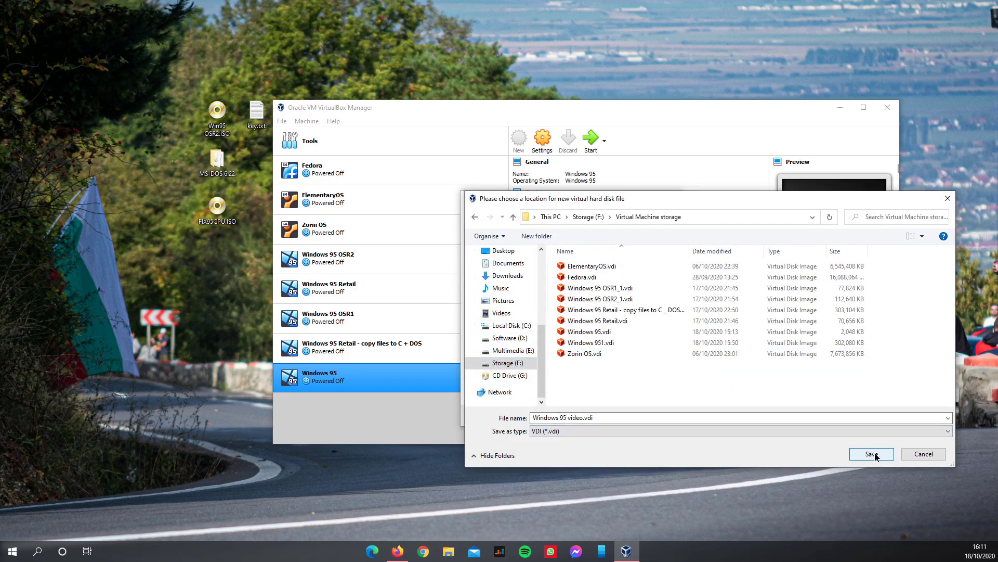
left_click(872, 454)
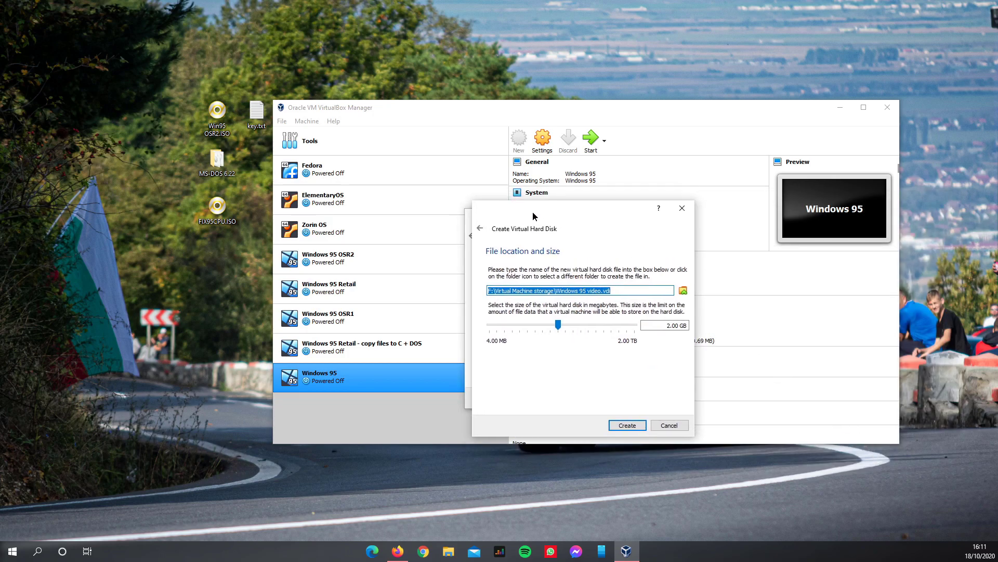
left_click(665, 429)
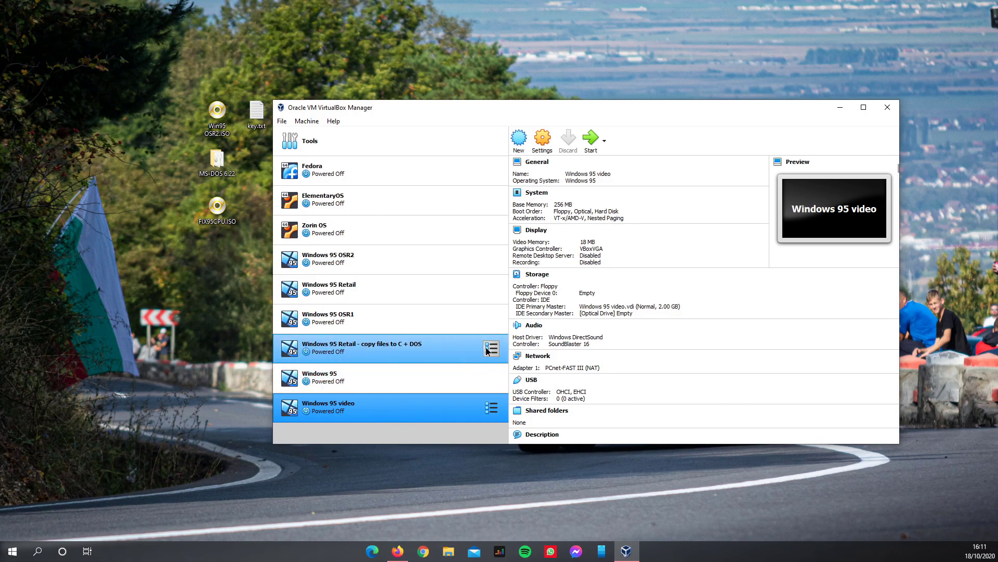
- In System settings, set 2 processors and enable I/O APIC on the Motherboard page
left_click(546, 147)
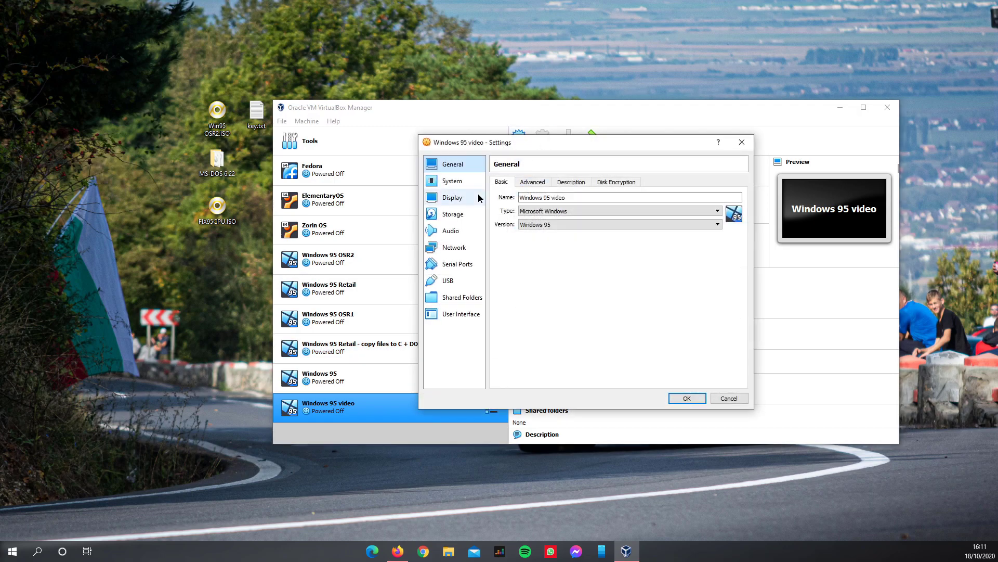
left_click(450, 182)
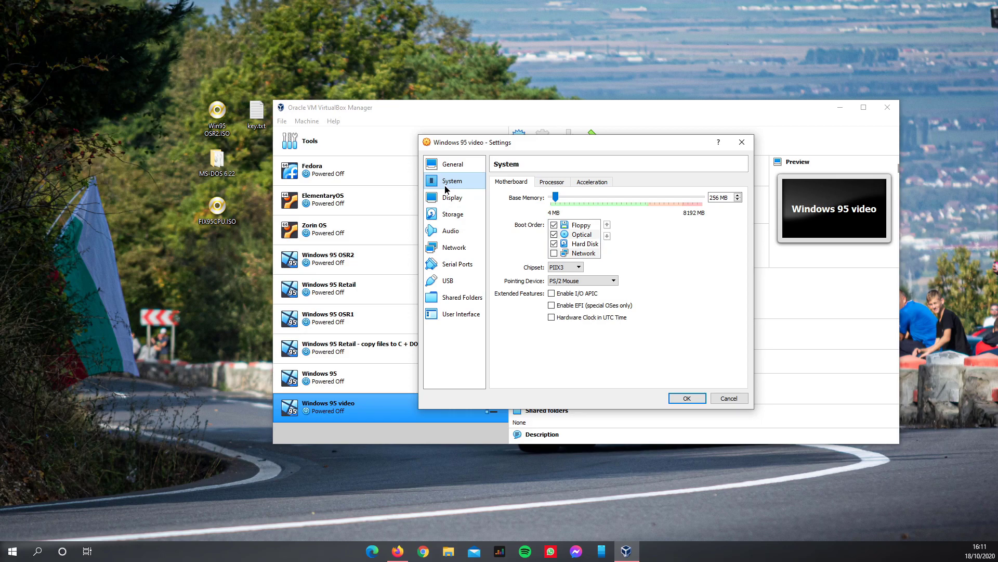
left_click(542, 185)
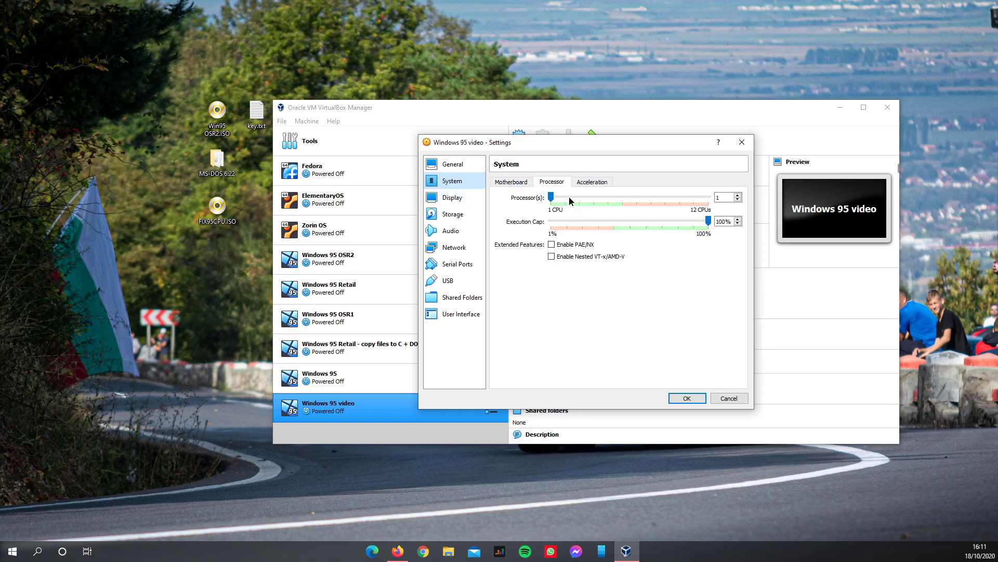
left_click(557, 196)
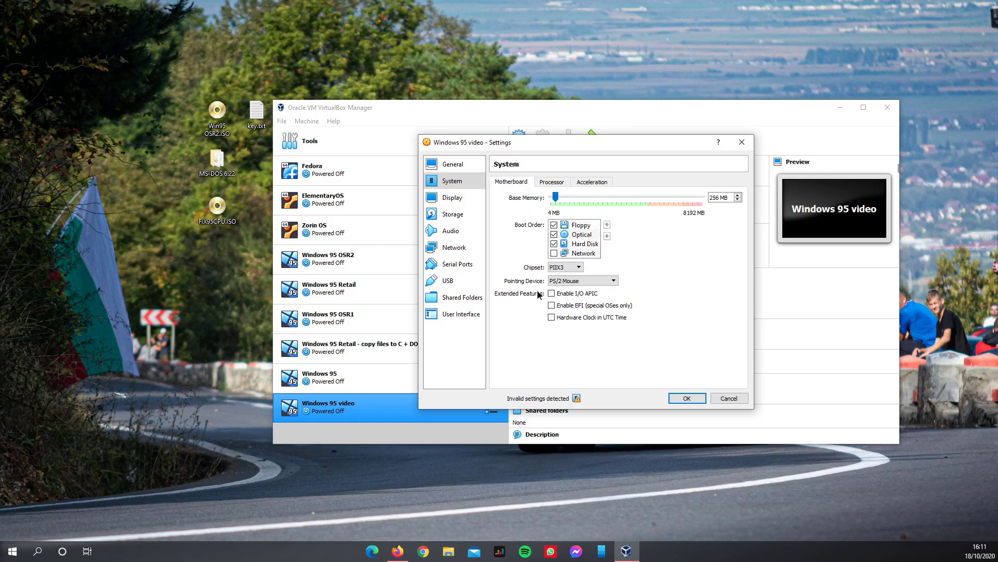
left_click(569, 294)
left_click(586, 183)
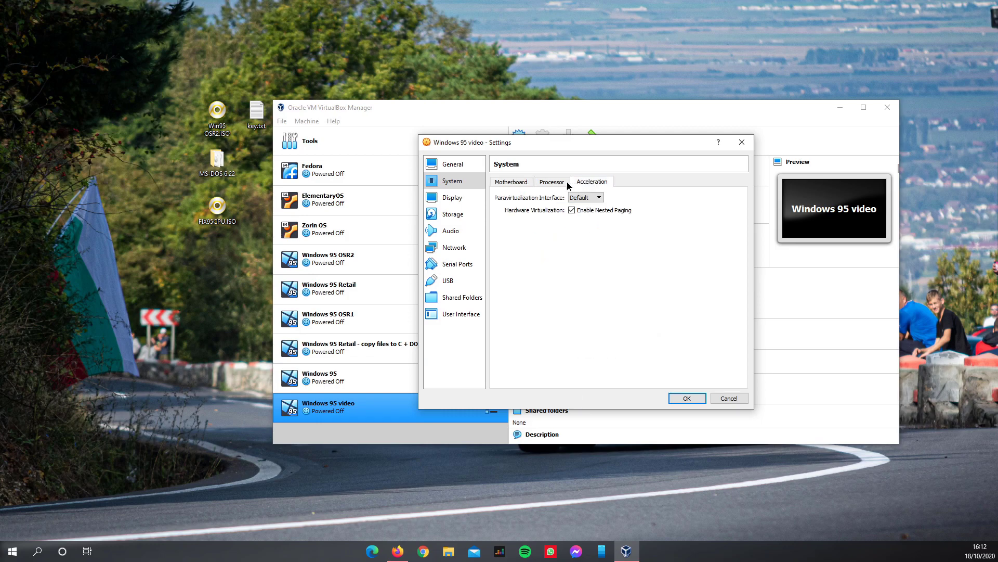
left_click(519, 183)
- Set Display video memory to 64 MB and tick Enable 3D Acceleration
left_click(470, 200)
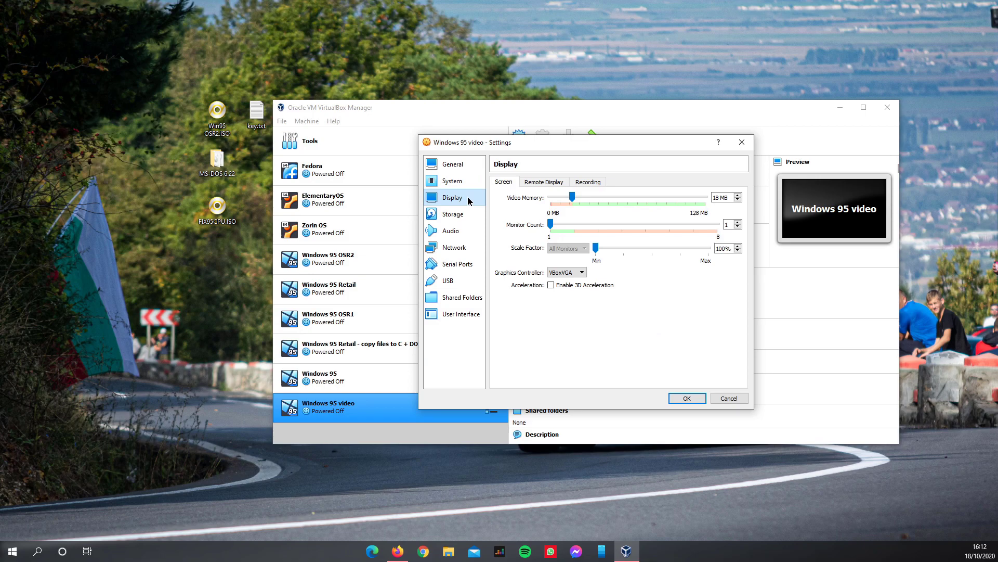
double_click(716, 198)
type("64")
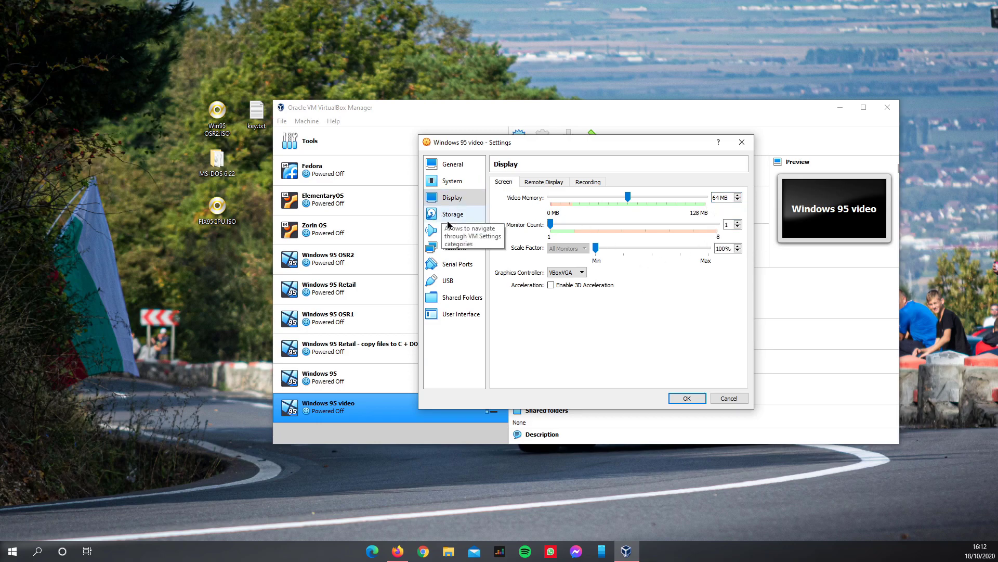
left_click(557, 290)
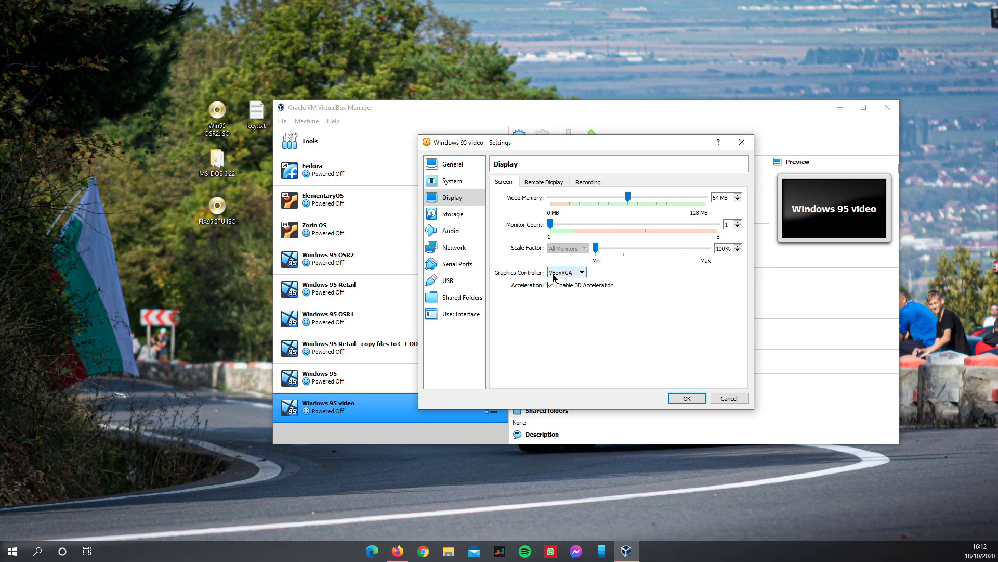
left_click(453, 214)
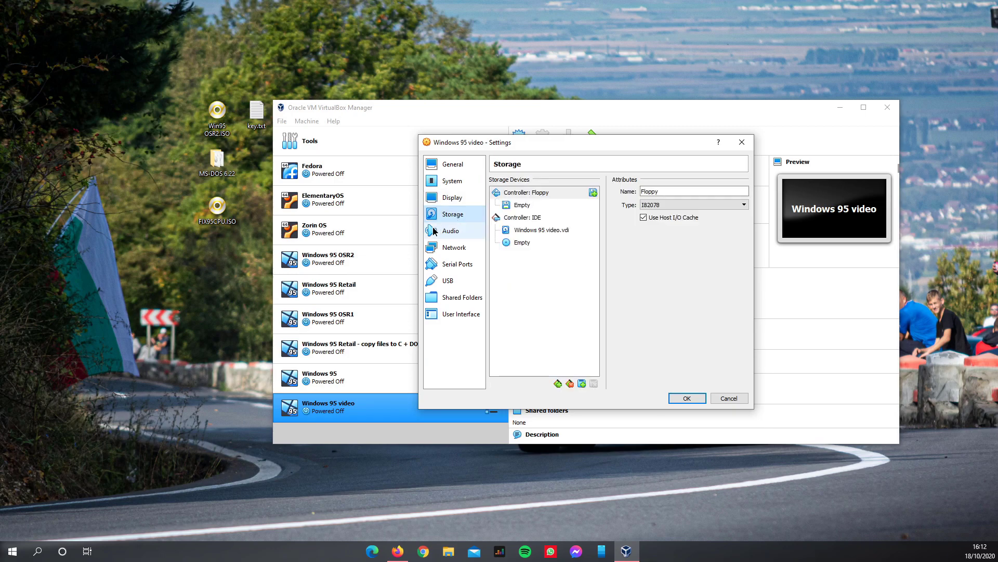
- Keep Windows DirectSound as host audio driver and SoundBlaster 16 as controller, after briefly trying ICH AC97
left_click(443, 233)
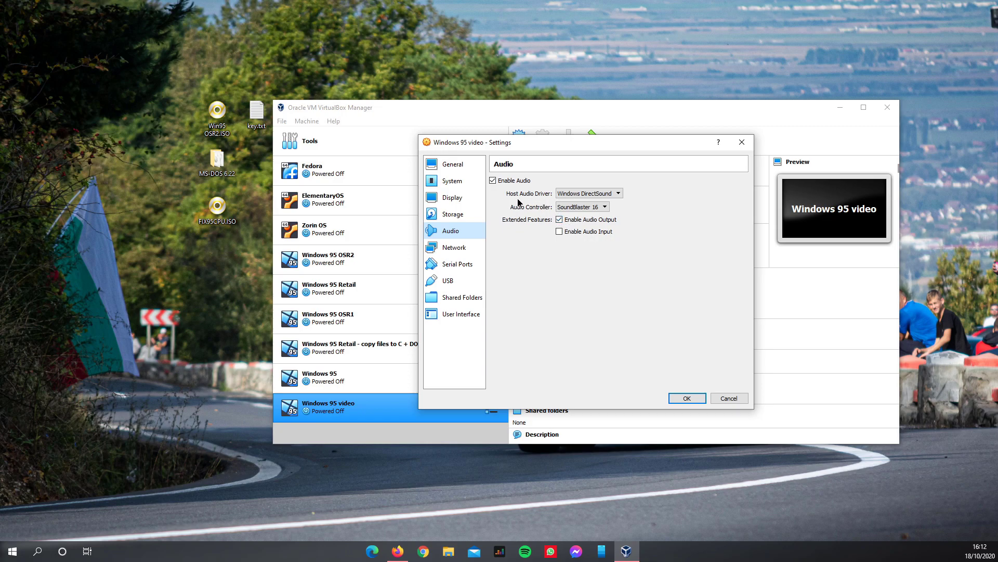
left_click(574, 194)
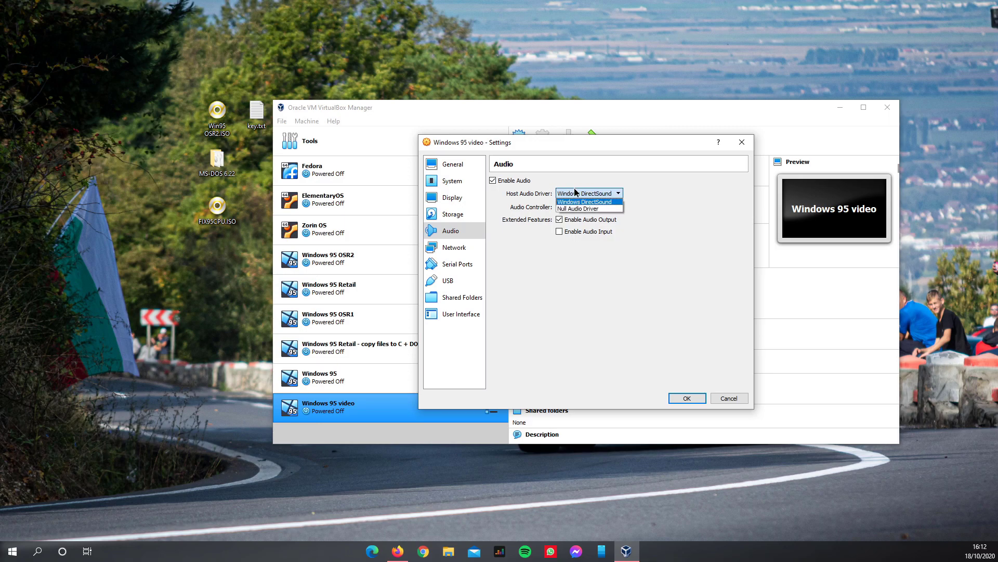
left_click(566, 201)
left_click(568, 208)
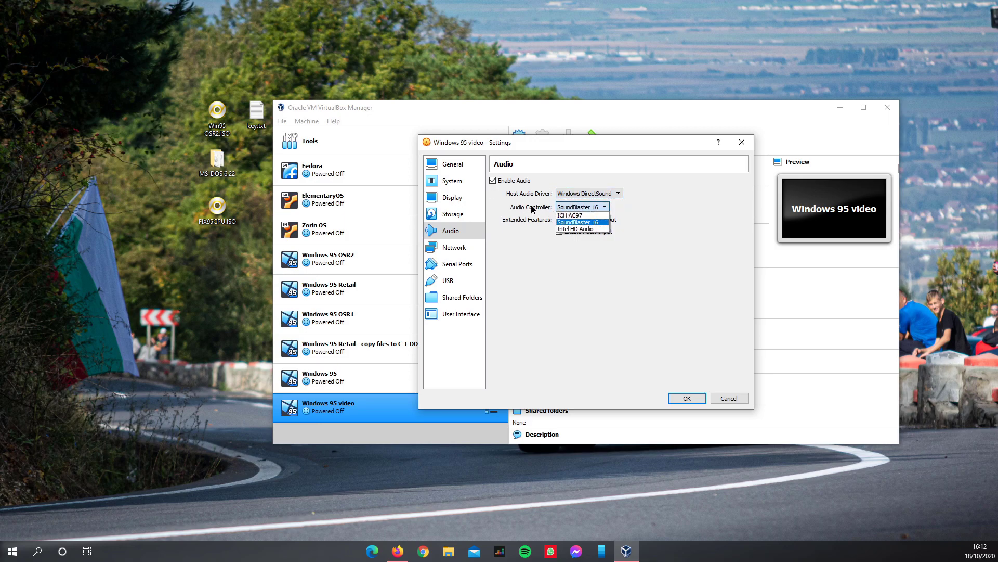
left_click(571, 216)
left_click(582, 210)
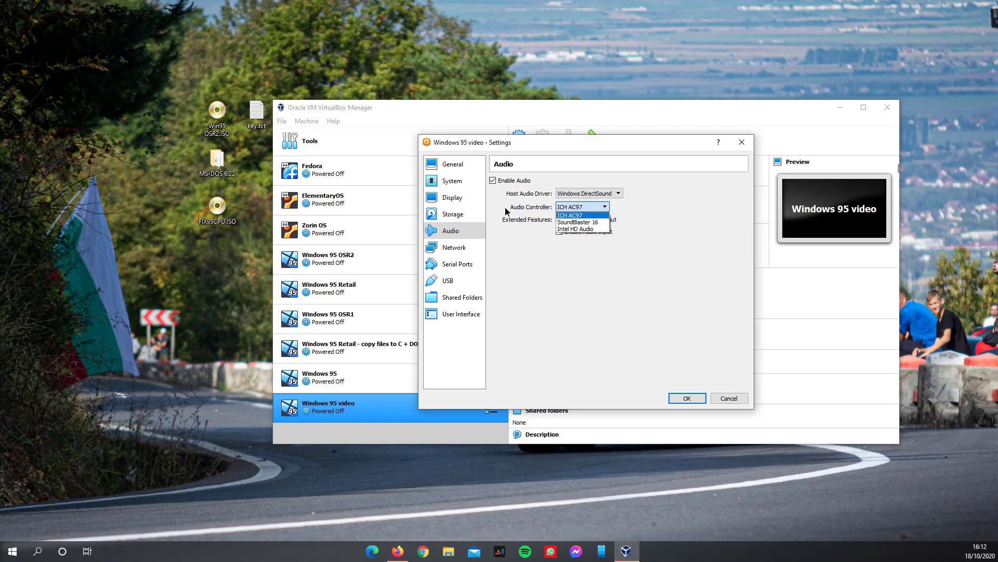
left_click(574, 222)
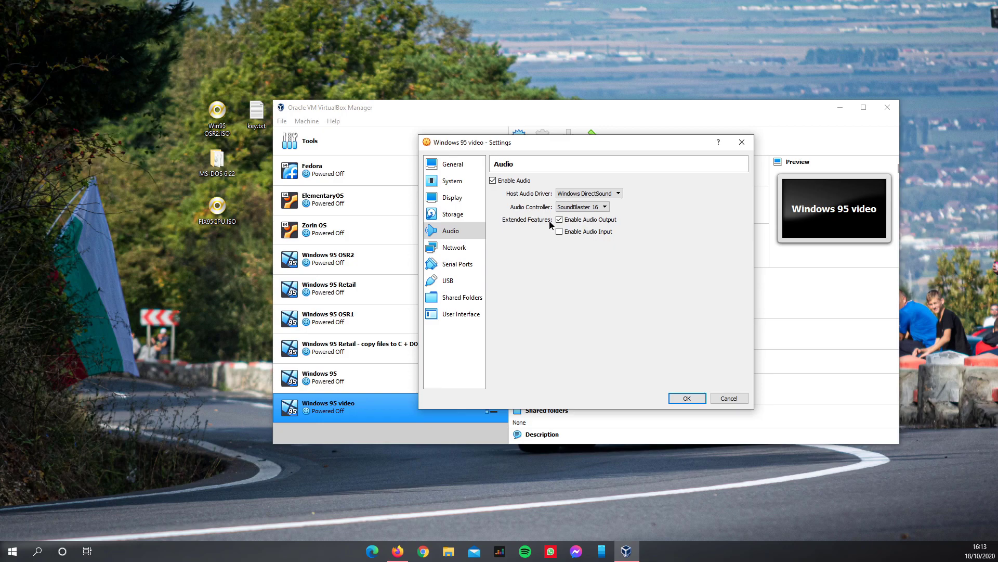
- Keep the VM's network adapter attached to NAT
left_click(453, 249)
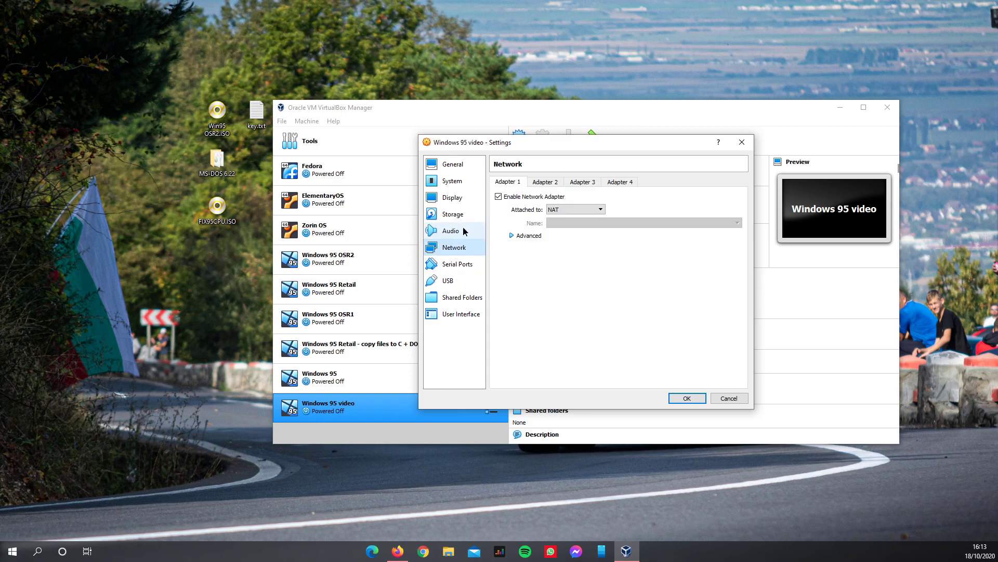
left_click(553, 209)
left_click(549, 222)
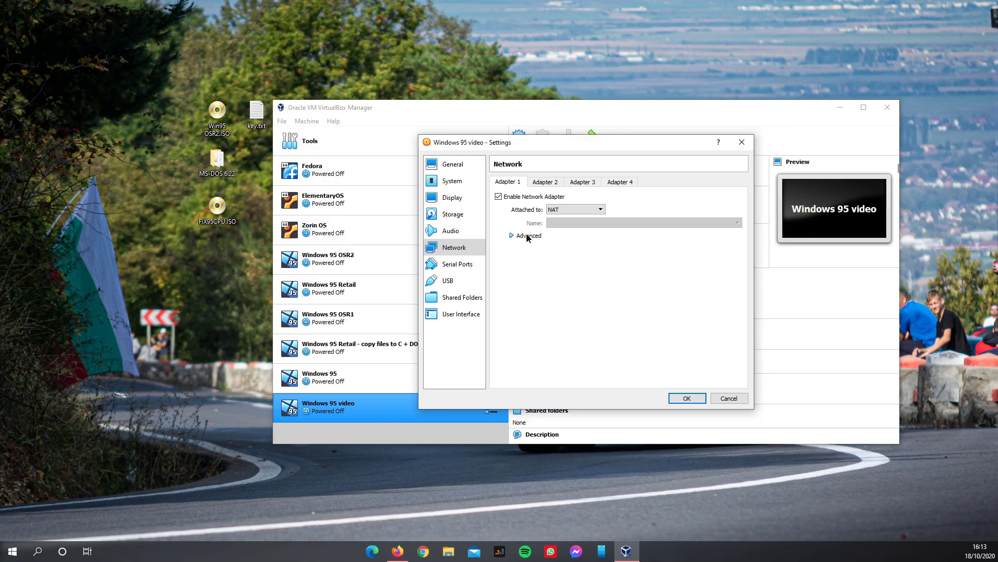
- Disable the USB controller and save the VM settings
left_click(448, 281)
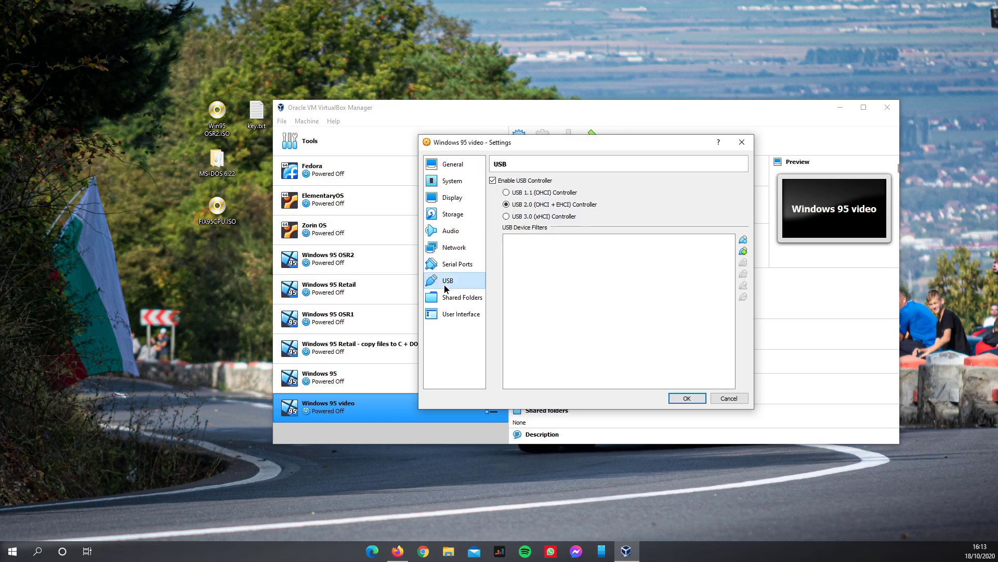
left_click(493, 180)
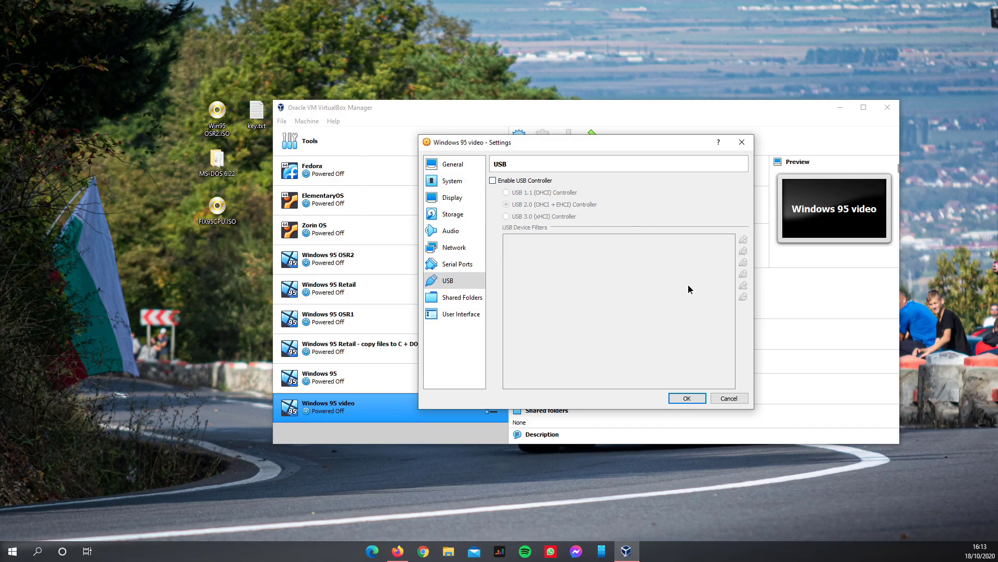
left_click(685, 398)
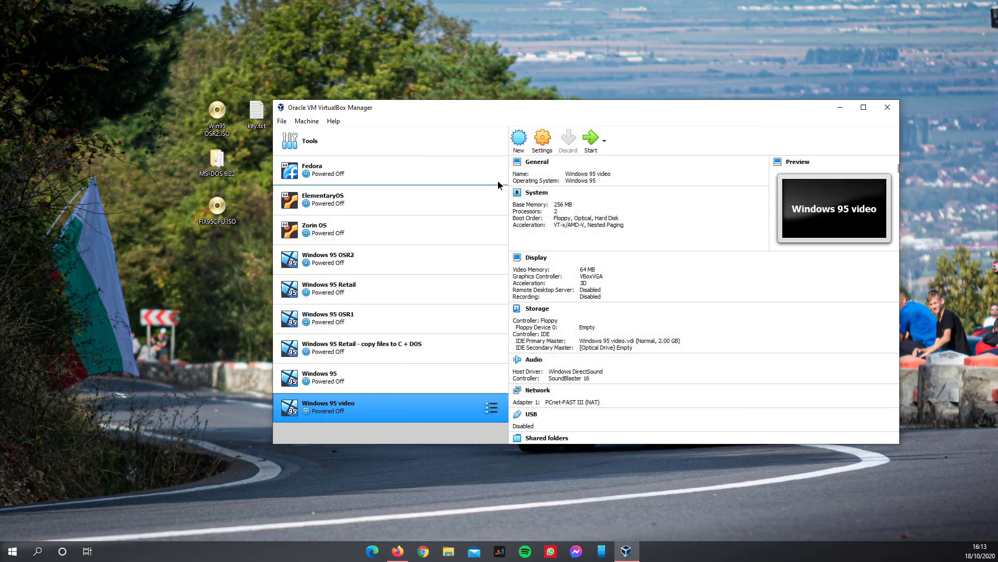
- Start the Windows 95 video VM and clear the notification banners; it halts with no bootable medium
left_click(585, 145)
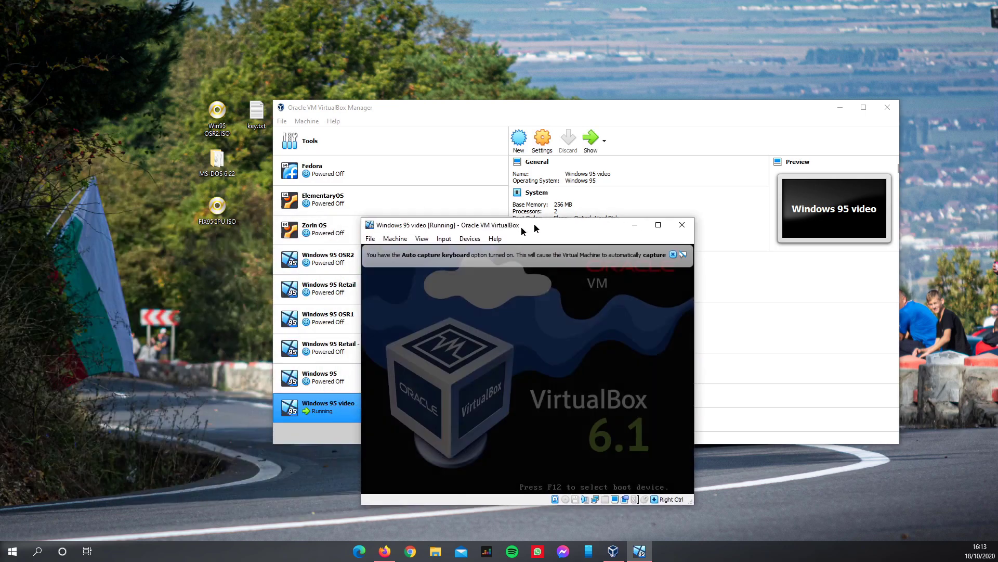
left_click_drag(521, 225, 472, 209)
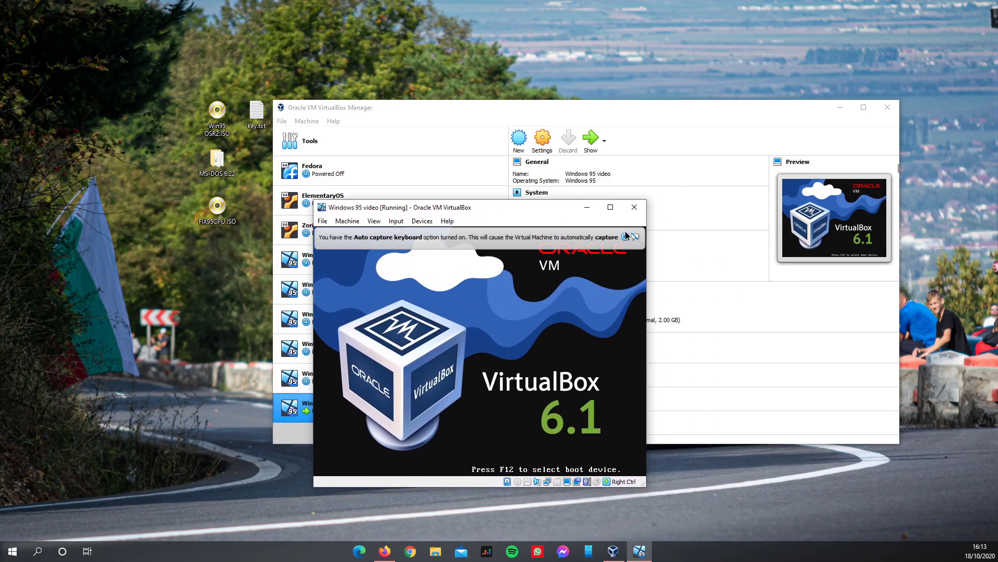
left_click(666, 238)
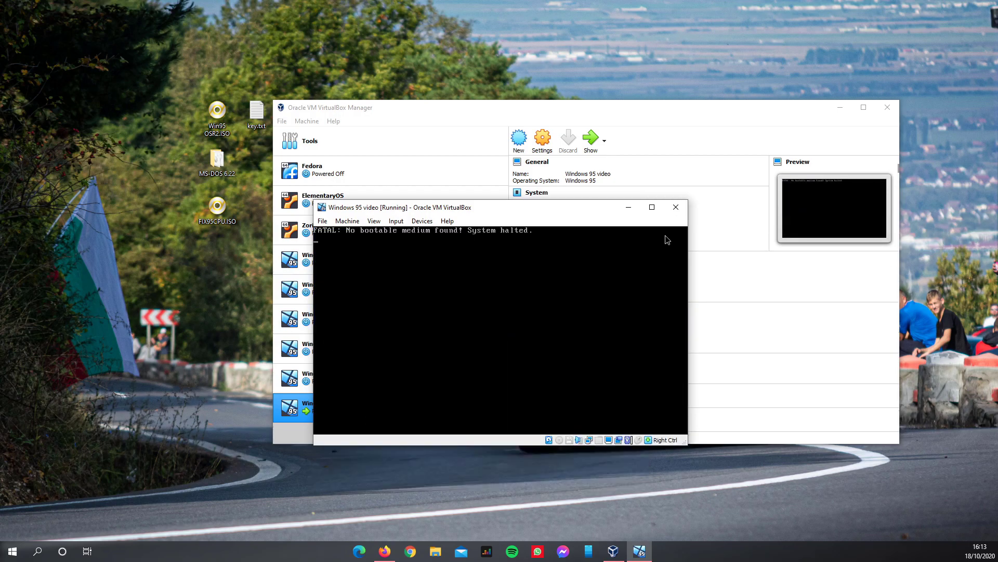
left_click_drag(425, 215, 434, 204)
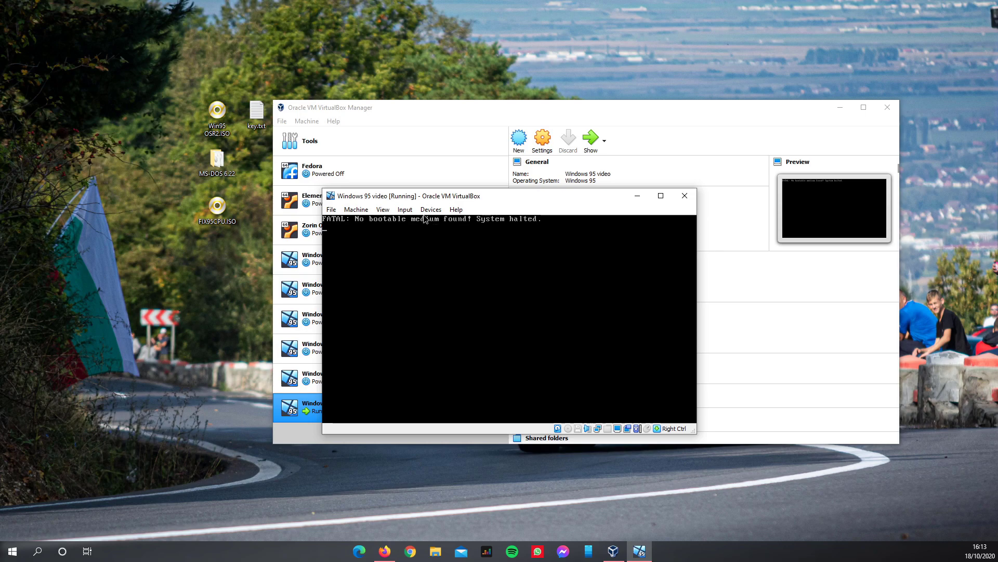
- Insert the 'Disk 1 - Setup - 1.44mb.img' image into the virtual floppy drive
left_click(432, 210)
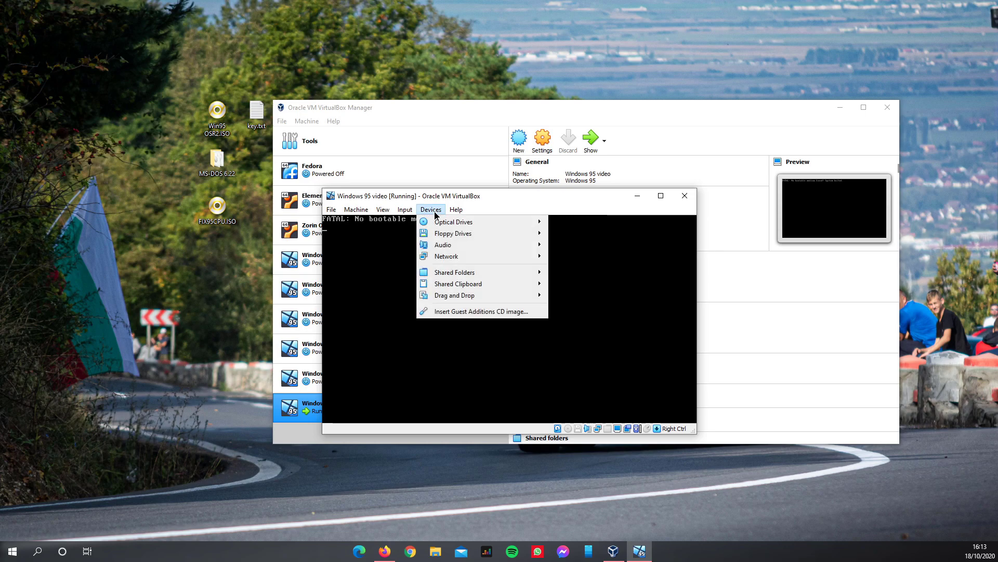
mouse_move(429, 232)
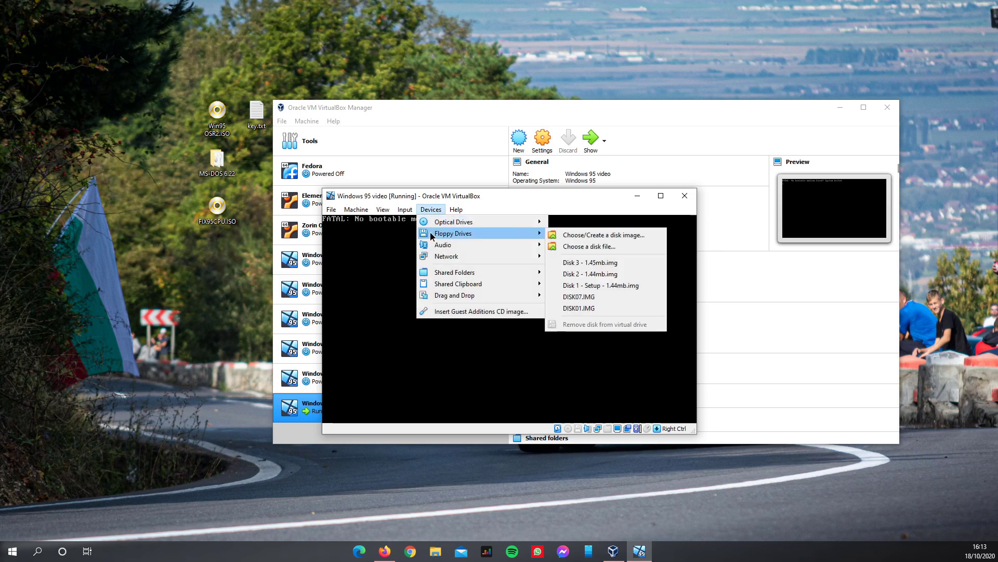
left_click(632, 246)
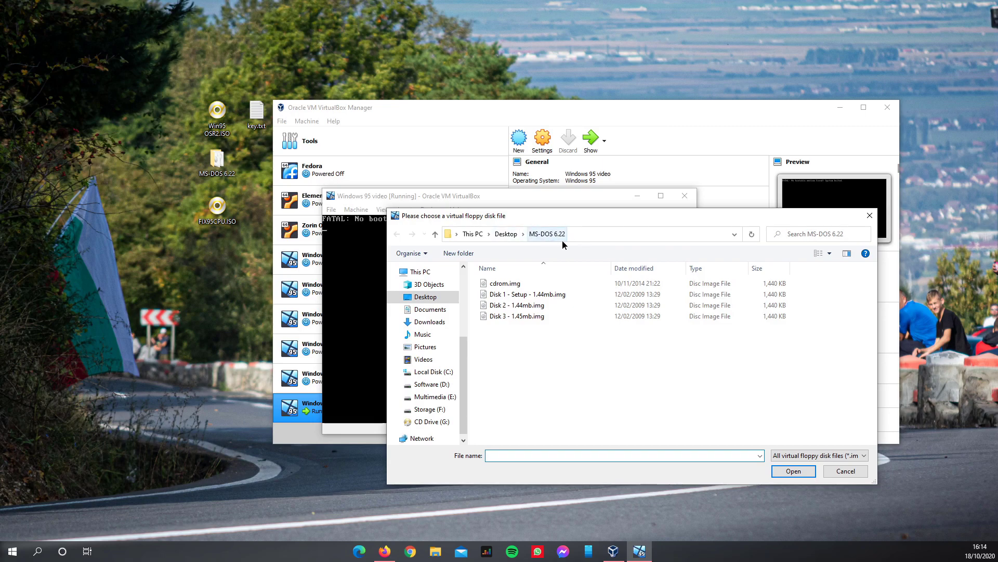
double_click(493, 298)
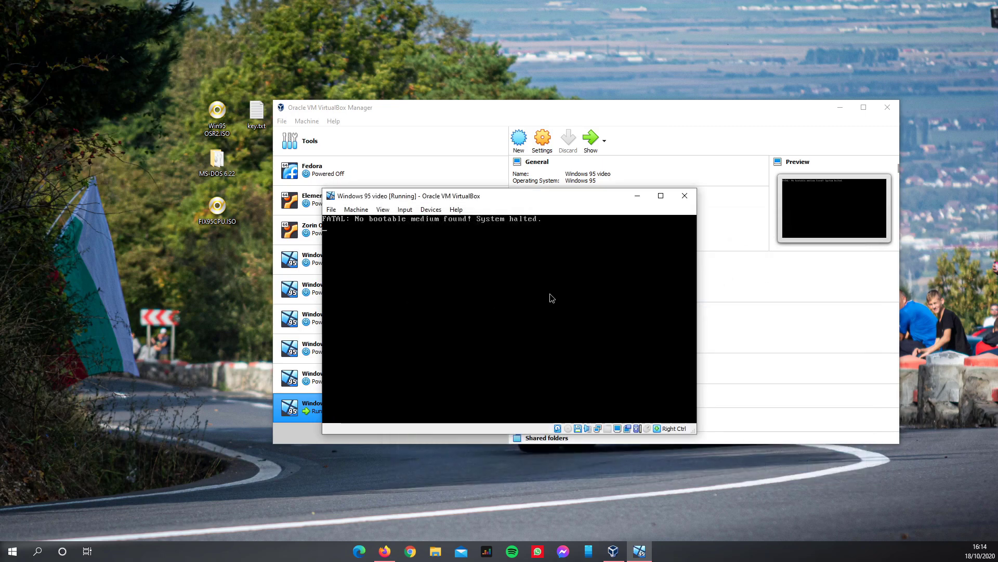
- Reset the VM so it boots from the floppy into MS-DOS 6.22 Setup
left_click(356, 209)
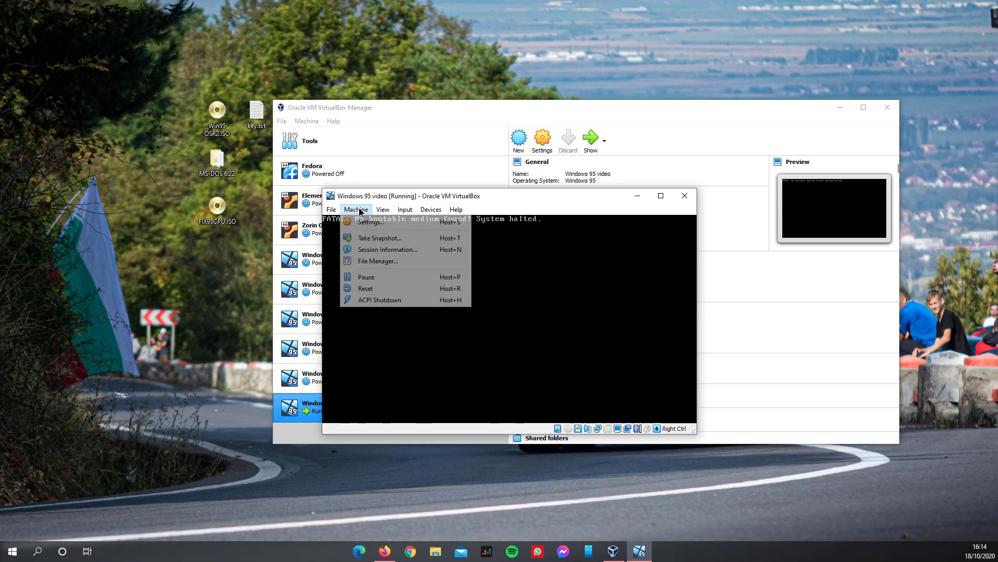
left_click(394, 288)
left_click(475, 358)
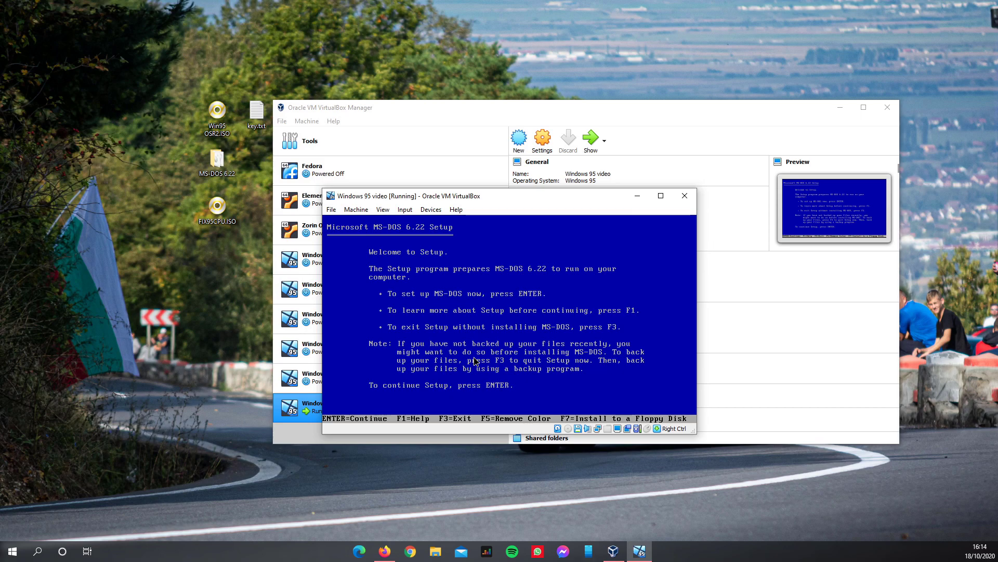
- Begin MS-DOS 6.22 Setup, letting it configure the unallocated disk space and restart
key("Return")
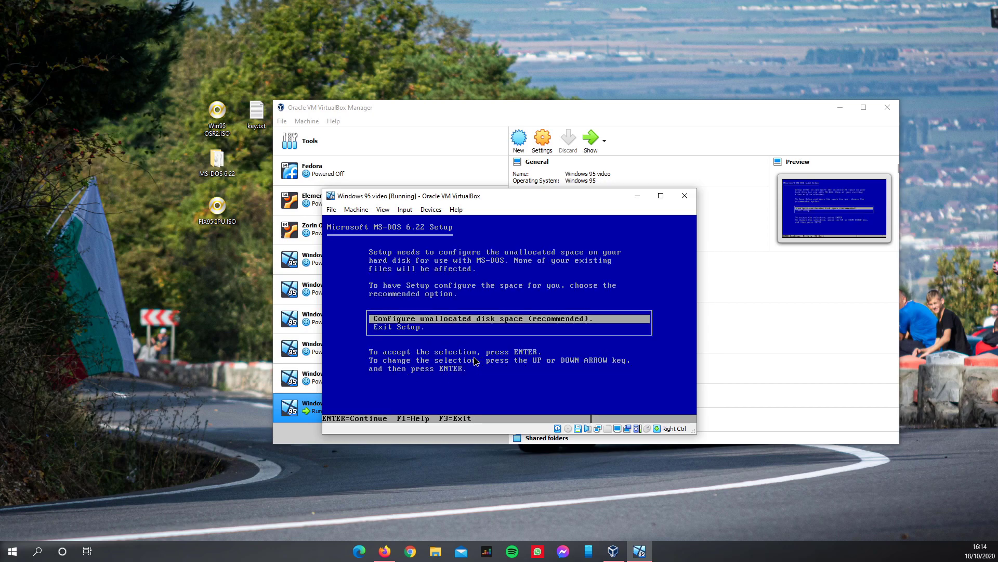
key("Return")
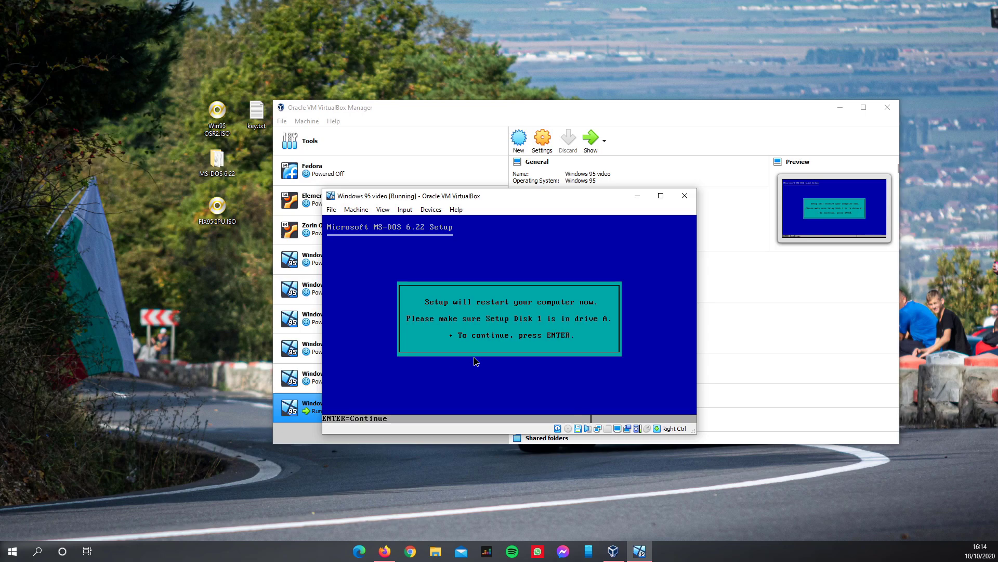
key("Return")
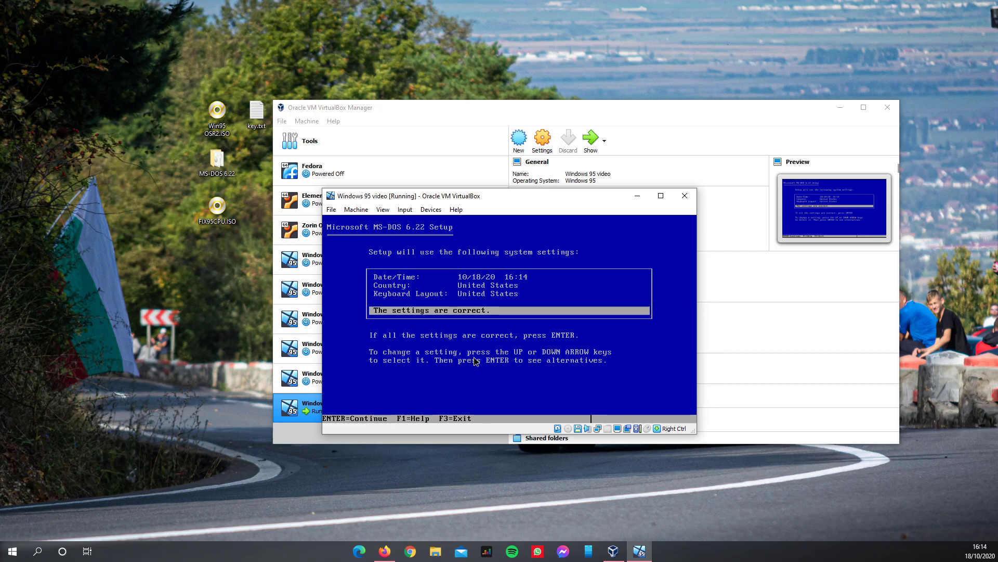
- Keep the United States character set, confirm the system settings and accept C:\DOS as install directory
key("Up")
key("Up")
key("Return")
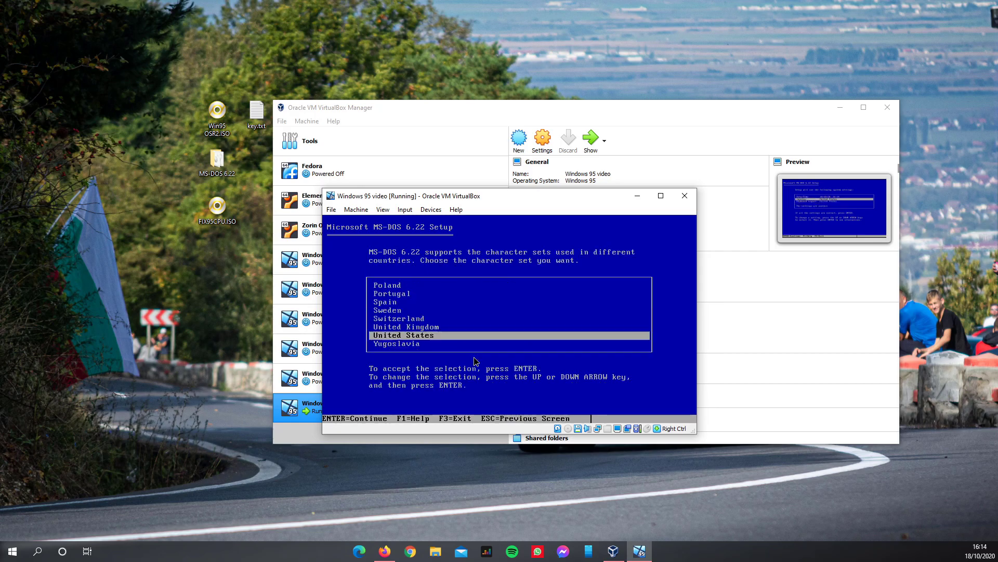
key("Up")
key("Up")
key("Up")
key("Up")
key("Up")
key("Up")
key("Up")
key("Up")
key("Up")
key("Up")
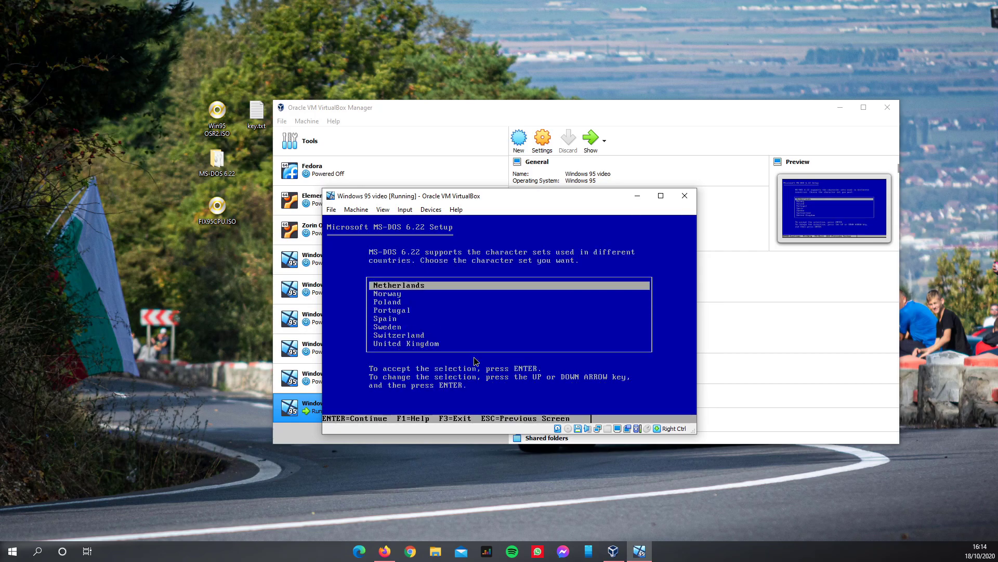
key("Up")
key("Down")
key("Down")
key("Down")
key("Down")
key("Down")
key("Down")
key("Down")
key("Down")
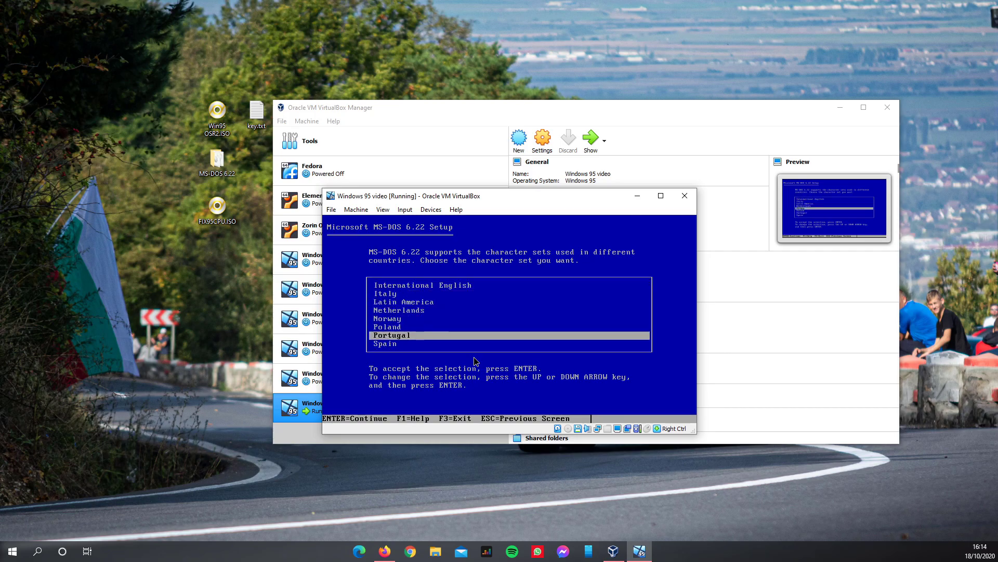
key("Down")
key("Down")
key("Down")
key("Down")
key("Up")
key("Up")
key("Up")
key("Up")
key("Up")
key("Up")
key("Up")
key("Up")
key("Up")
key("Up")
key("Up")
key("Up")
key("Up")
key("Up")
key("Up")
key("Up")
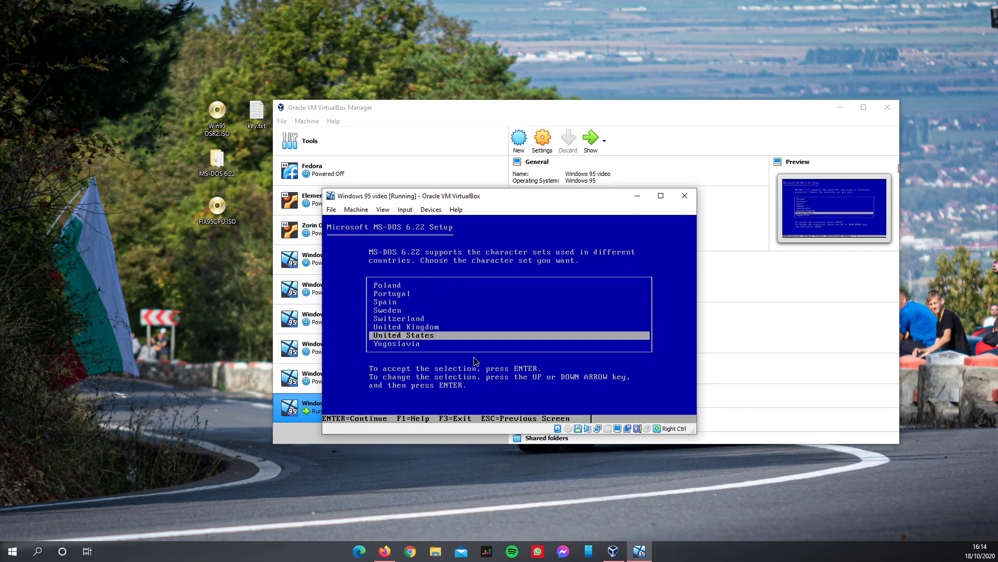
key("Up")
key("Up")
key("Up")
key("Up")
key("Up")
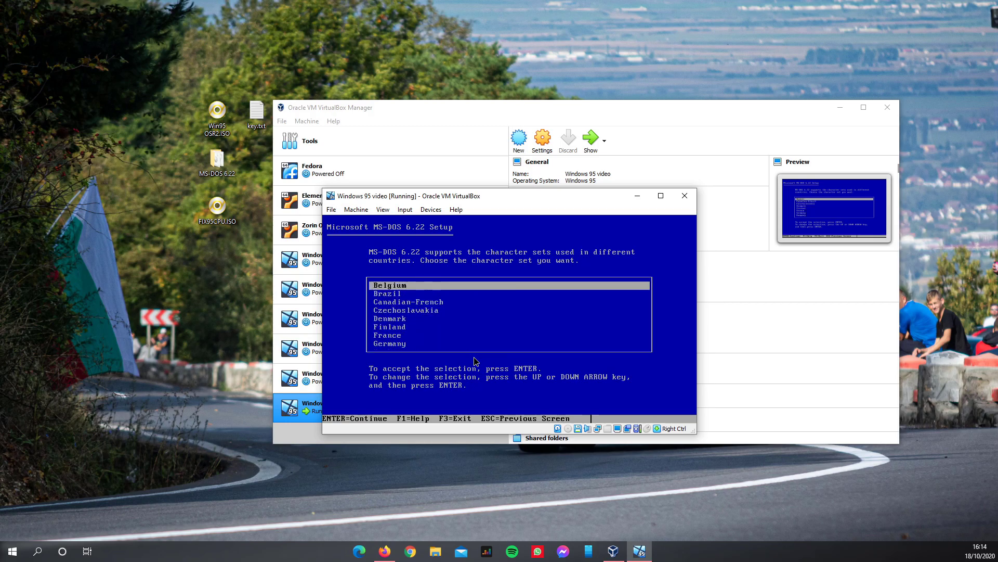
key("Down")
key("Down")
key("Down")
key("Down")
key("Down")
key("Down")
key("Down")
key("Down")
key("Down")
key("Down")
key("Down")
key("Down")
key("Down")
key("Down")
key("Down")
key("Down")
key("Down")
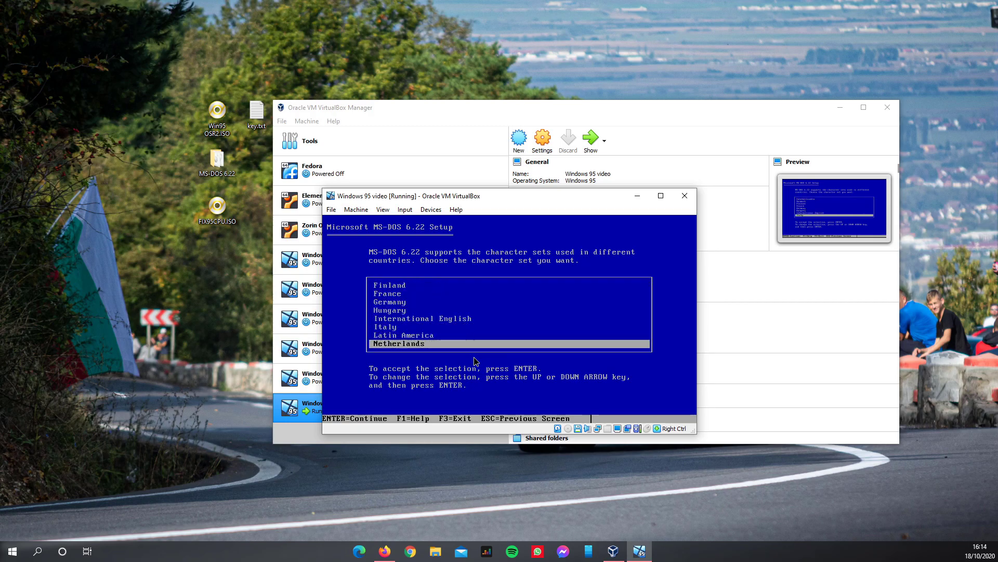
key("Down")
key("Down")
key("Down")
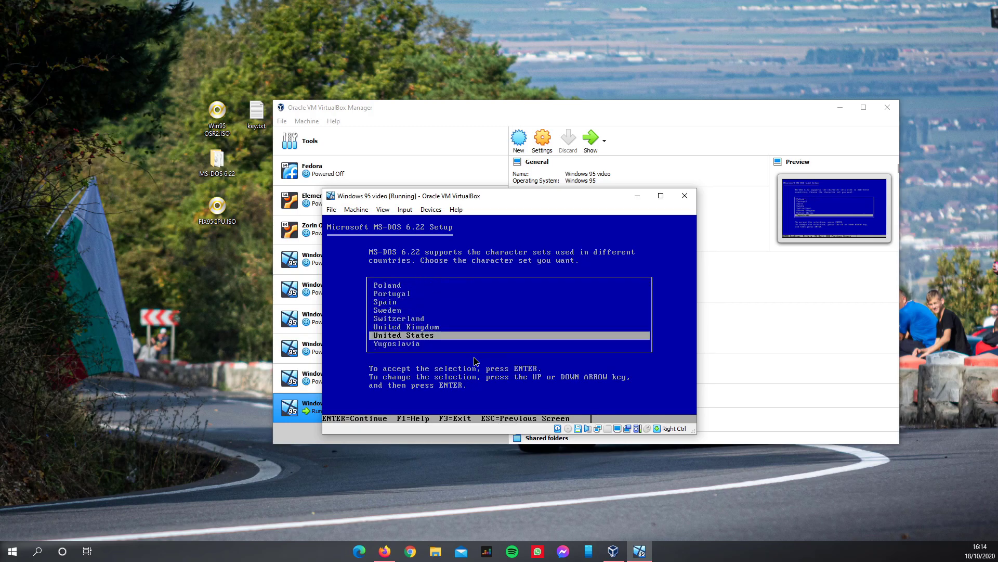
key("Return")
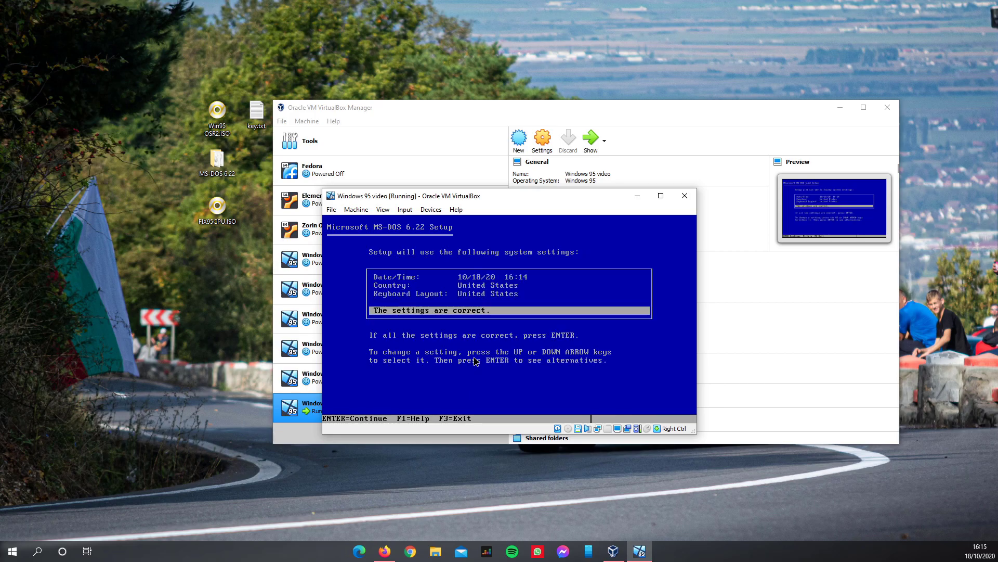
key("Return")
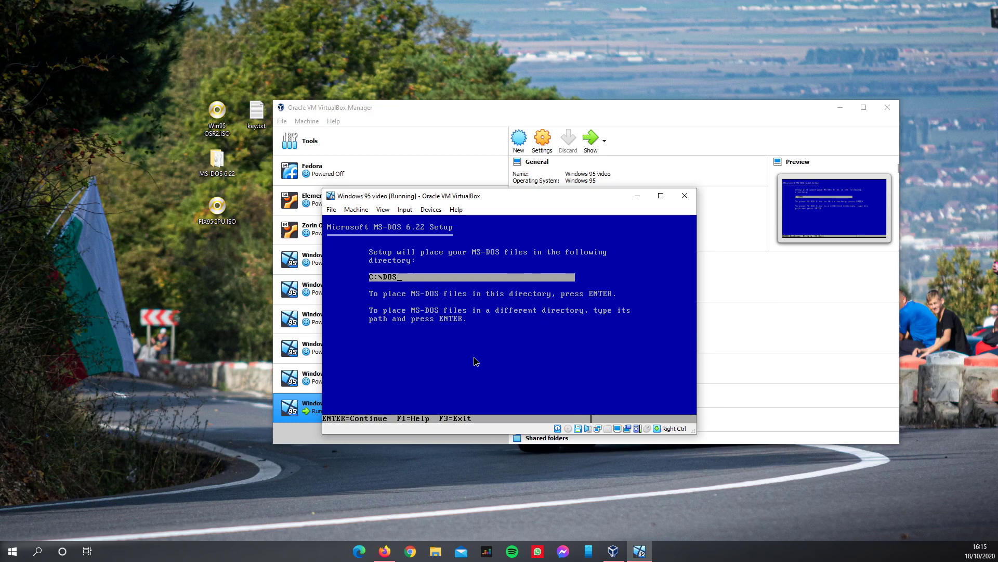
key("Left")
key("Left")
key("Return")
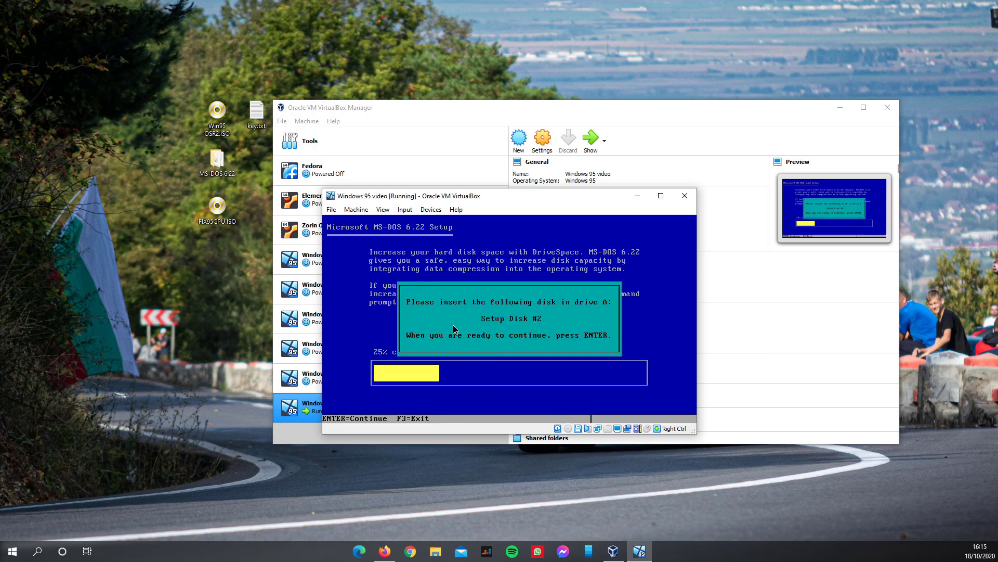
- Insert the 'Disk 2 - 1.44mb.img' floppy image and continue Setup until it asks for Disk #3
left_click(431, 209)
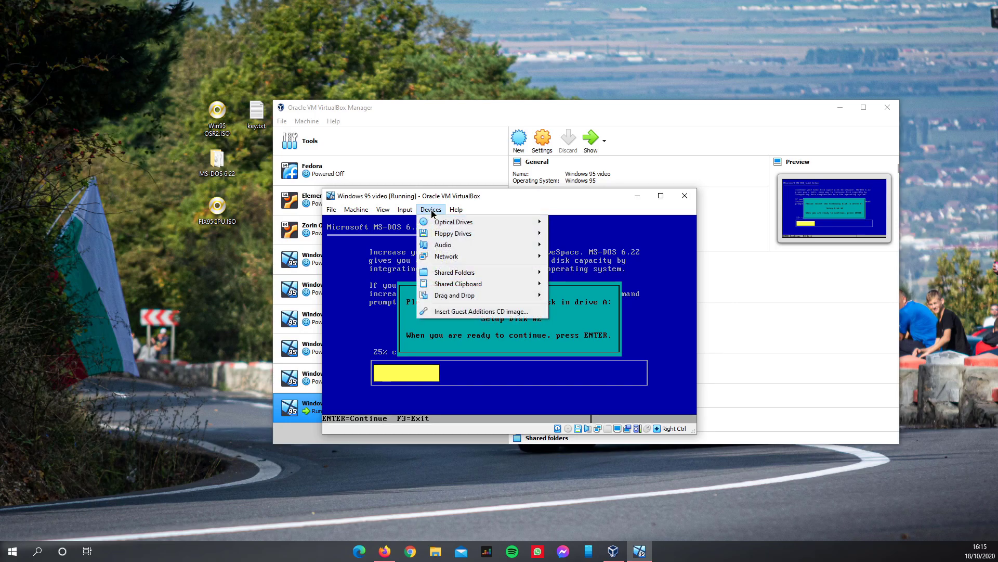
mouse_move(429, 235)
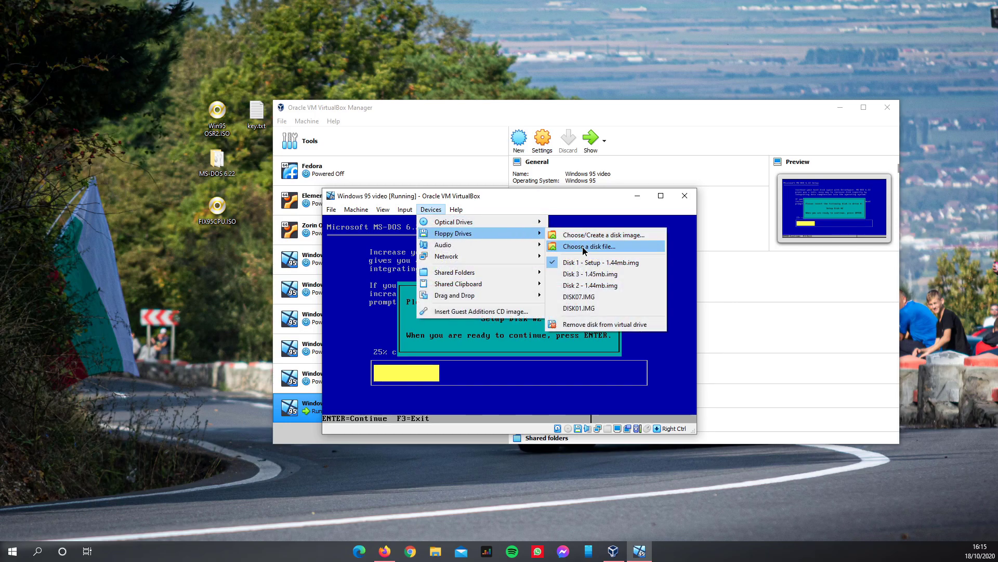
left_click(581, 248)
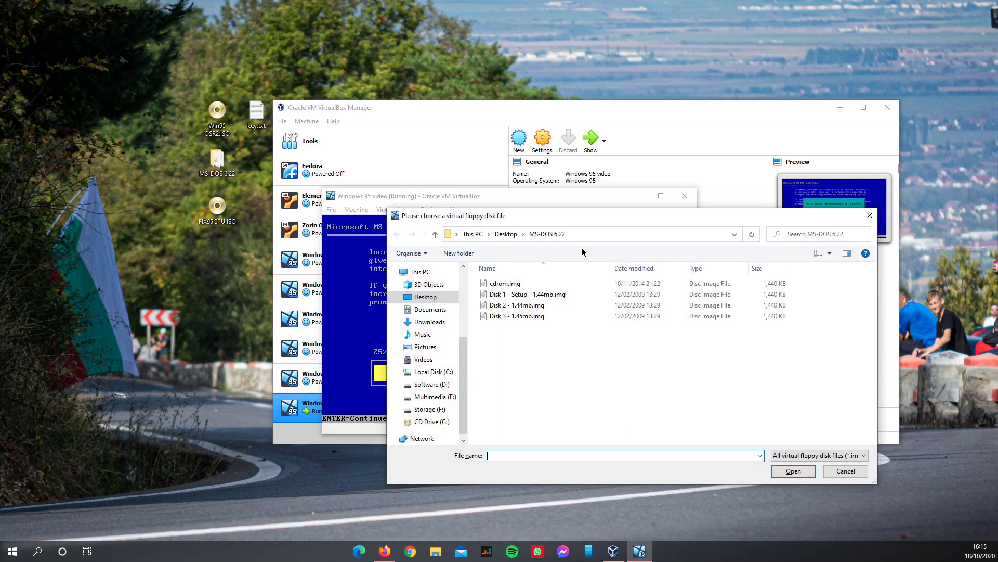
double_click(497, 307)
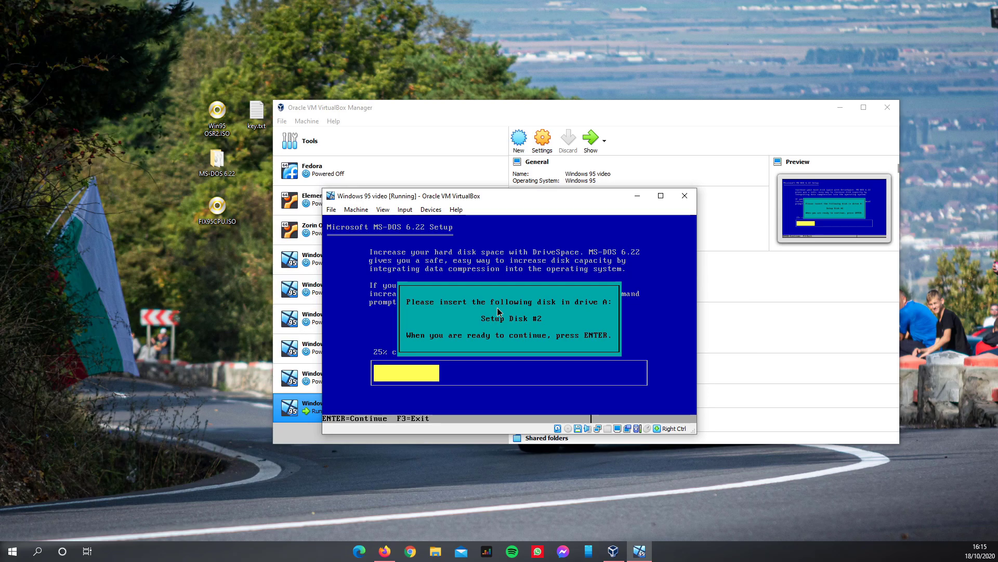
key("Return")
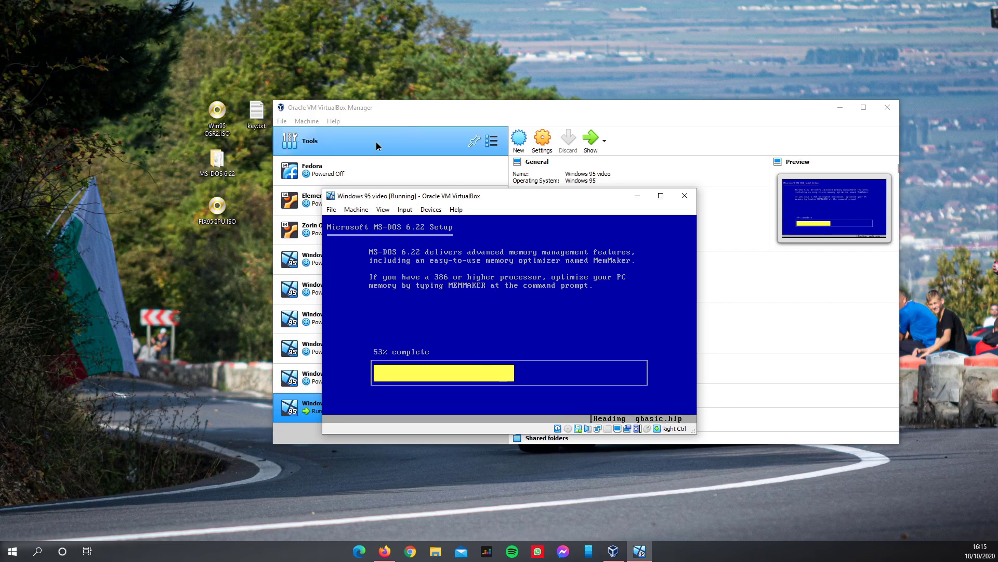
mouse_move(368, 199)
left_mouse_down()
mouse_move(406, 213)
mouse_move(360, 205)
left_mouse_up()
left_click(404, 217)
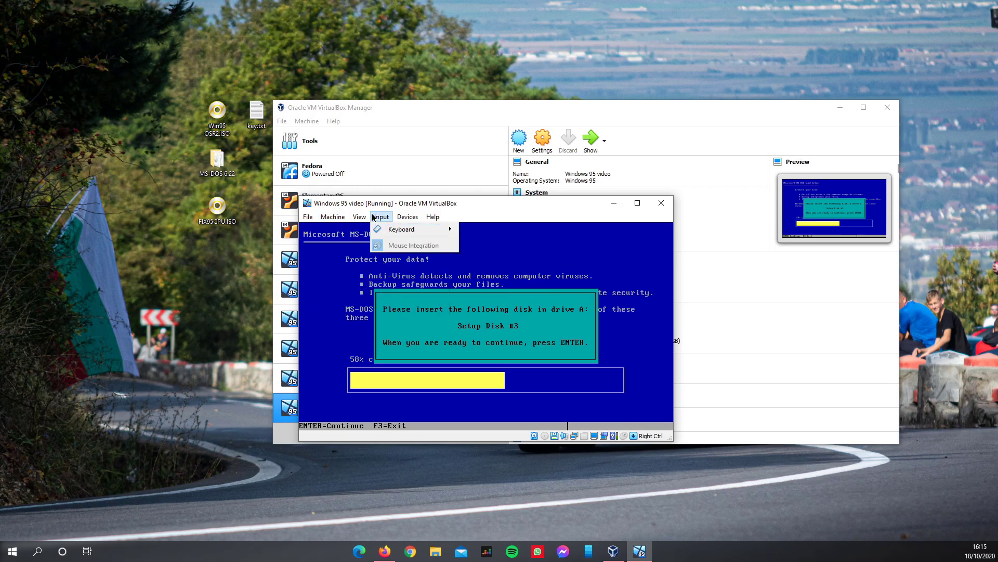
- Insert the 'Disk 3 - 1.45mb.img' floppy image and continue Setup
left_click(410, 217)
left_click(410, 216)
mouse_move(418, 242)
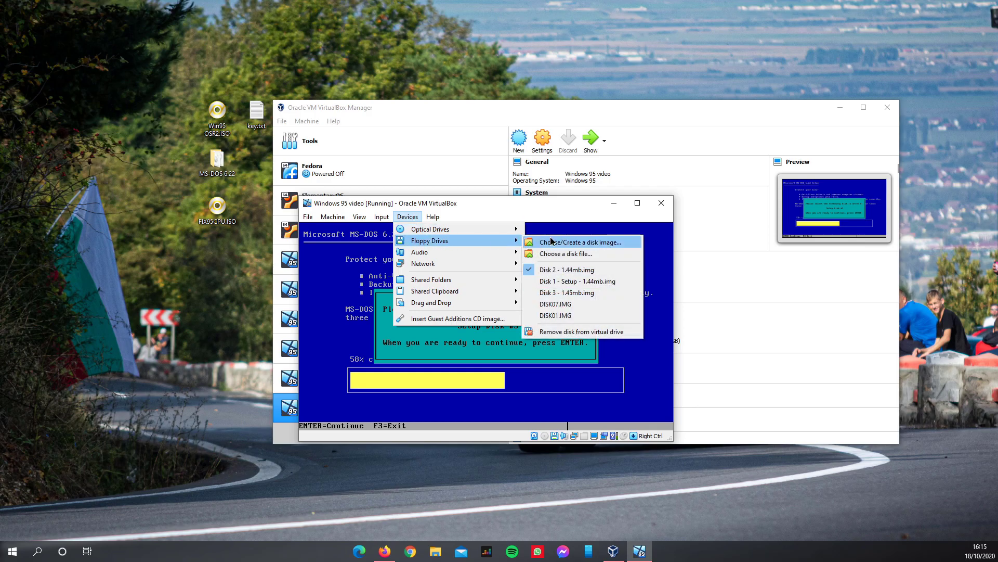
left_click(597, 254)
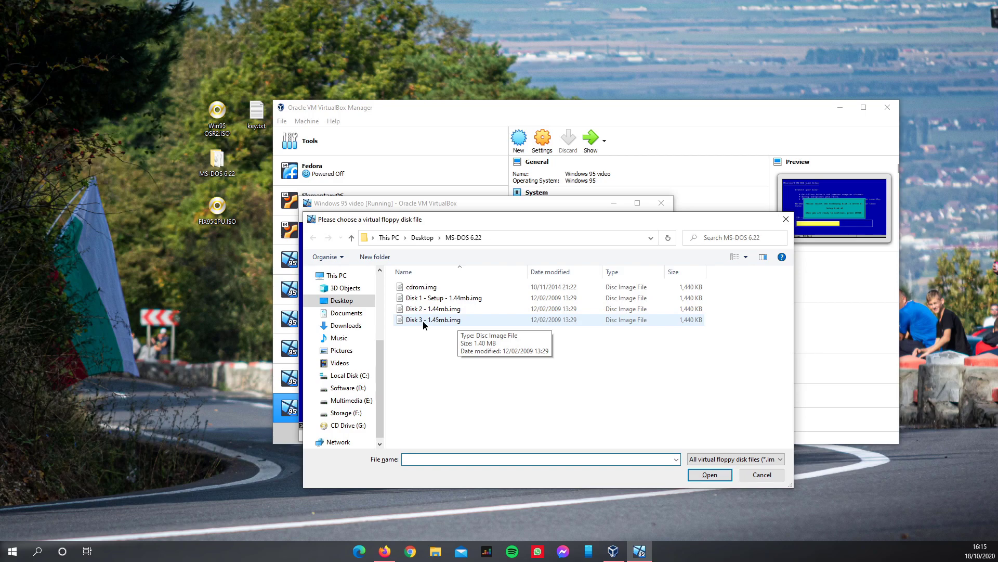
double_click(424, 321)
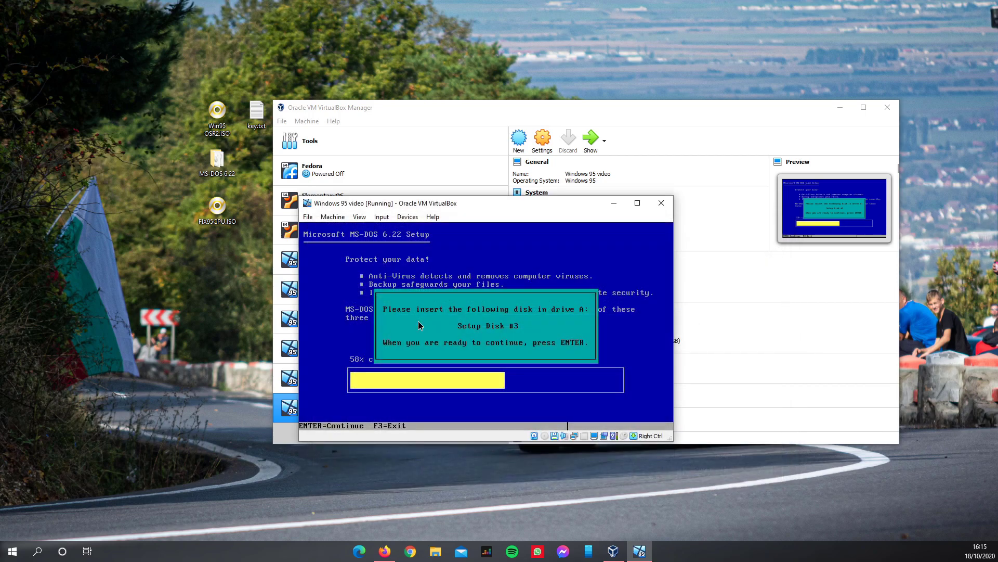
key("Return")
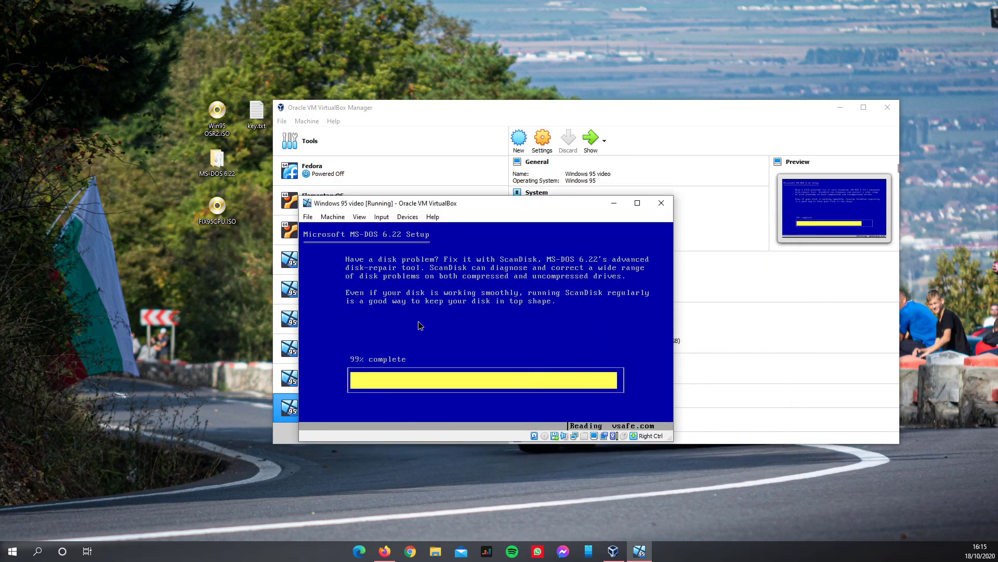
- Eject the floppy disk and let Setup reboot the VM into MS-DOS 6.22 at C:\>
left_click(406, 218)
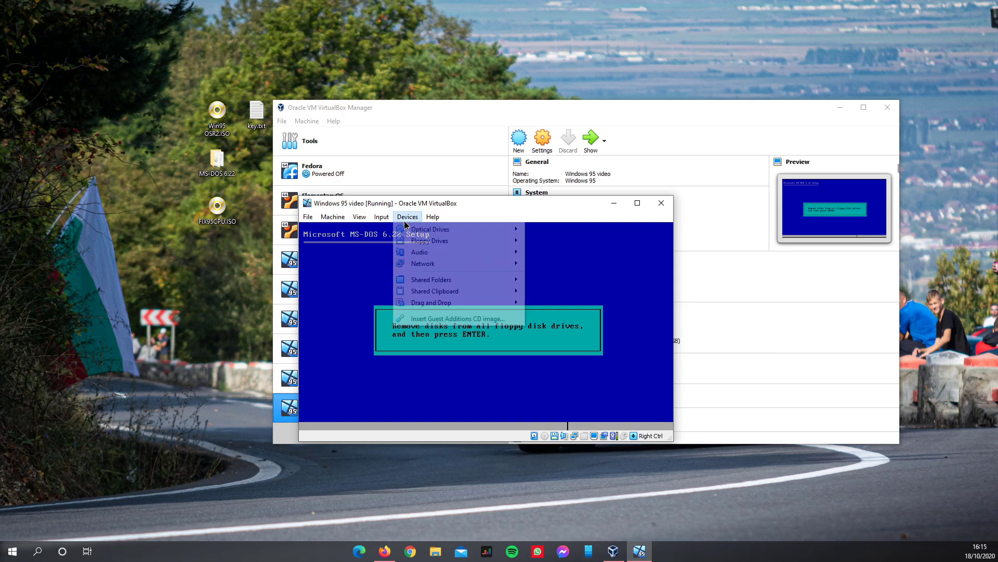
mouse_move(417, 244)
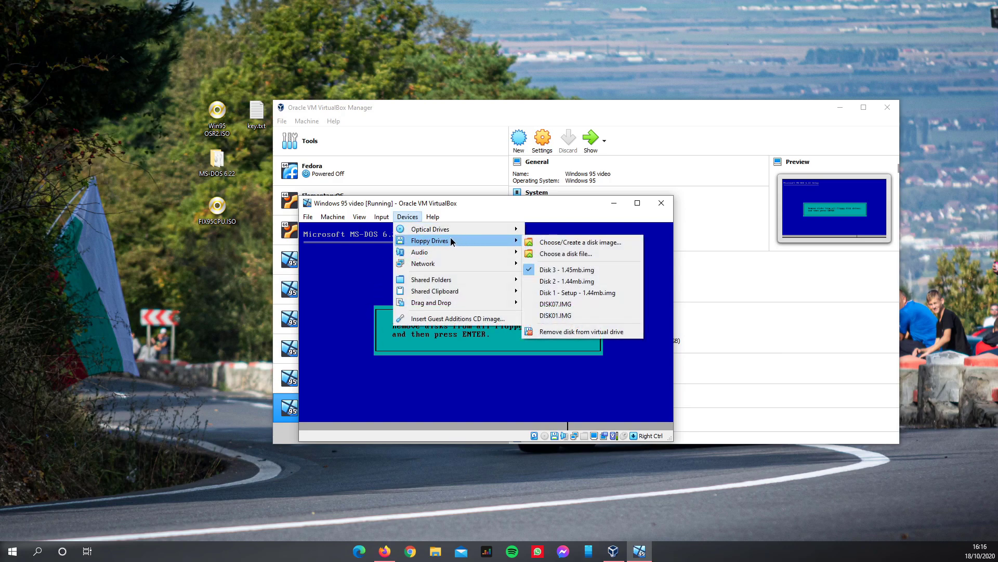
left_click(581, 332)
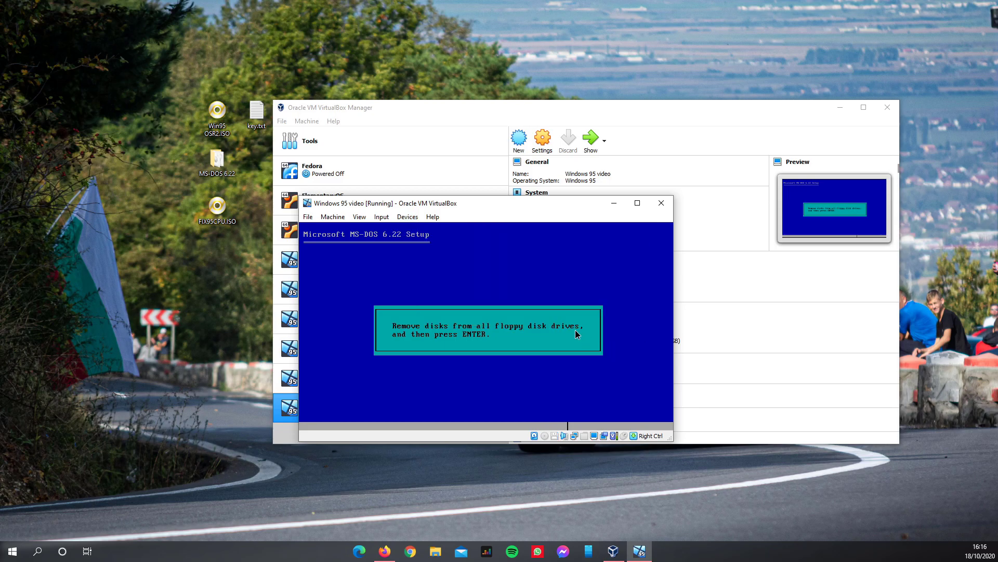
key("Return")
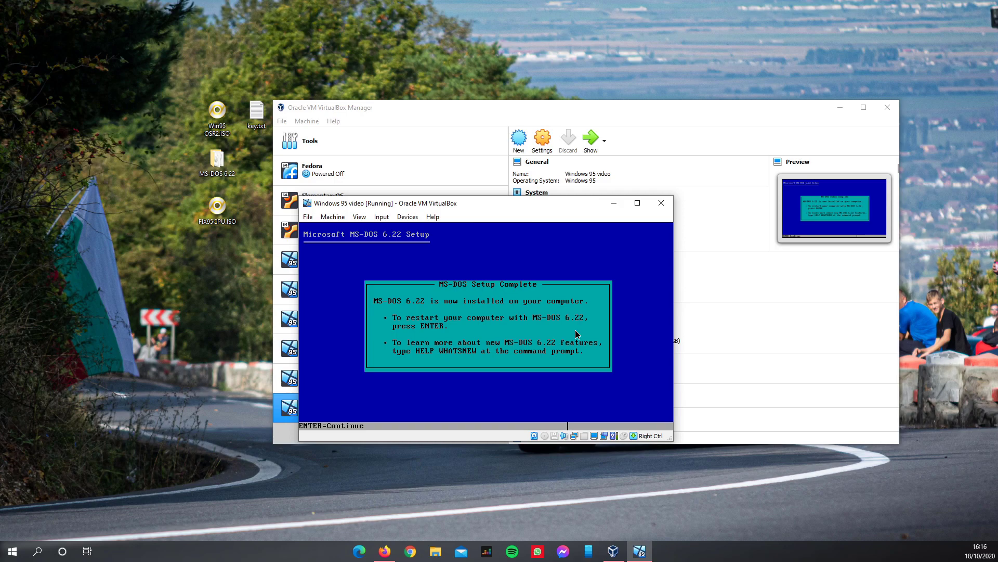
key("Return")
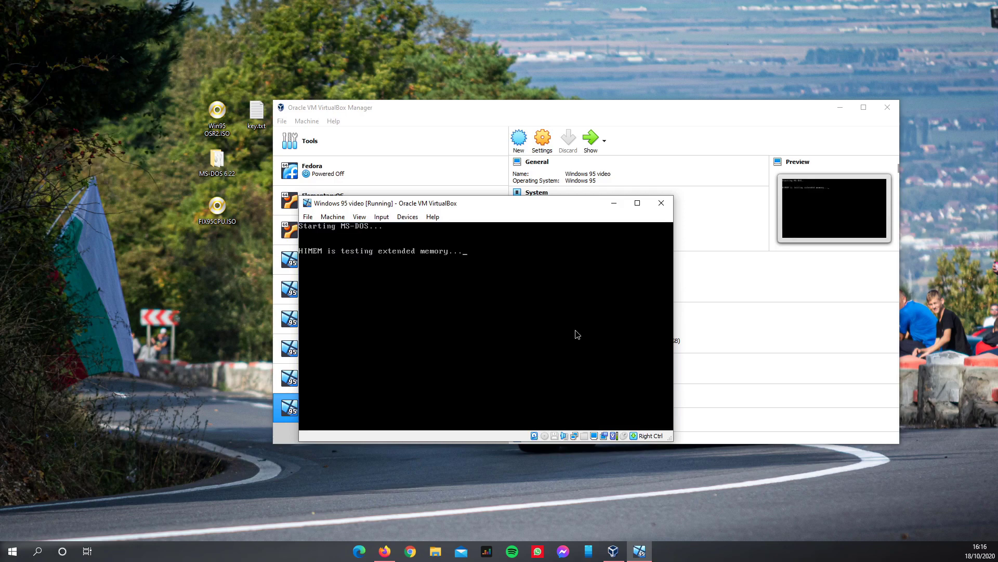
mouse_move(335, 207)
left_mouse_down()
mouse_move(349, 209)
mouse_move(334, 218)
left_mouse_up()
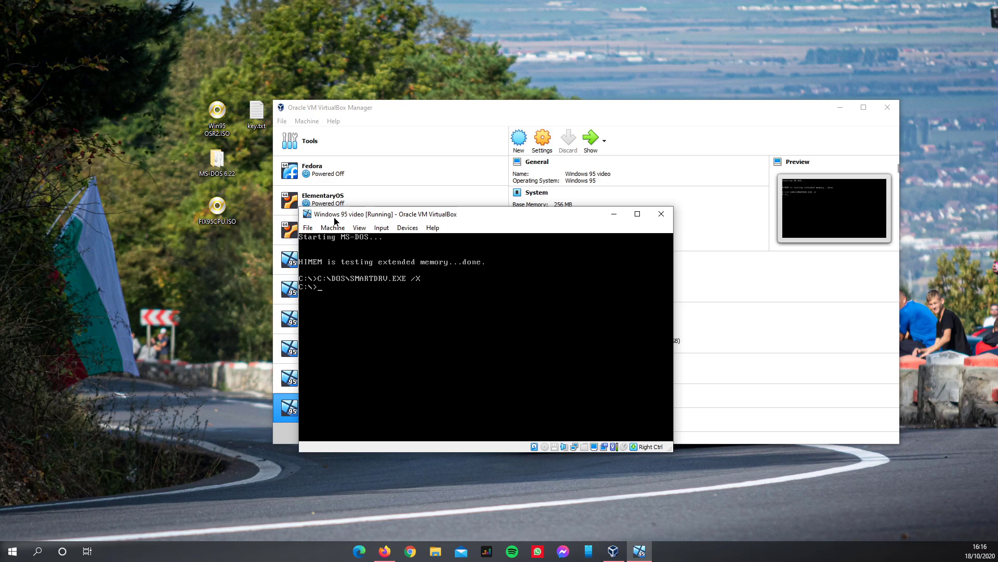
- Load the Win95 OSR2.ISO image into the VM's virtual optical drive
left_click(411, 230)
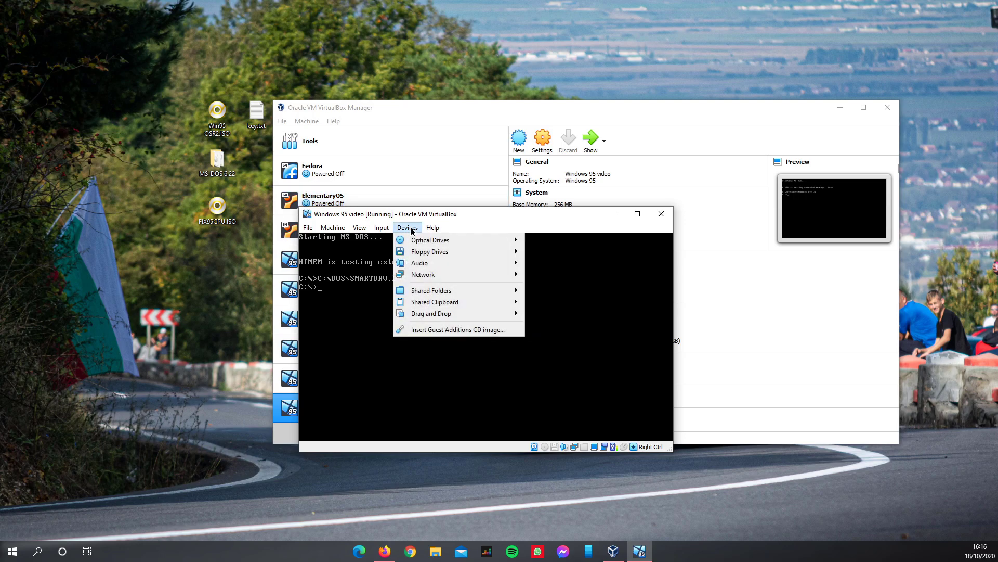
mouse_move(408, 247)
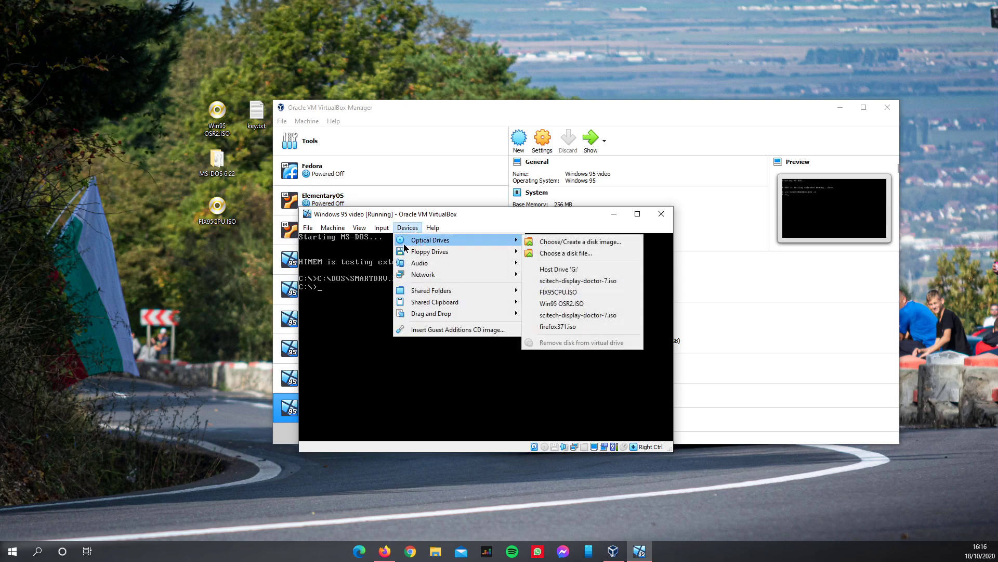
left_click(211, 119)
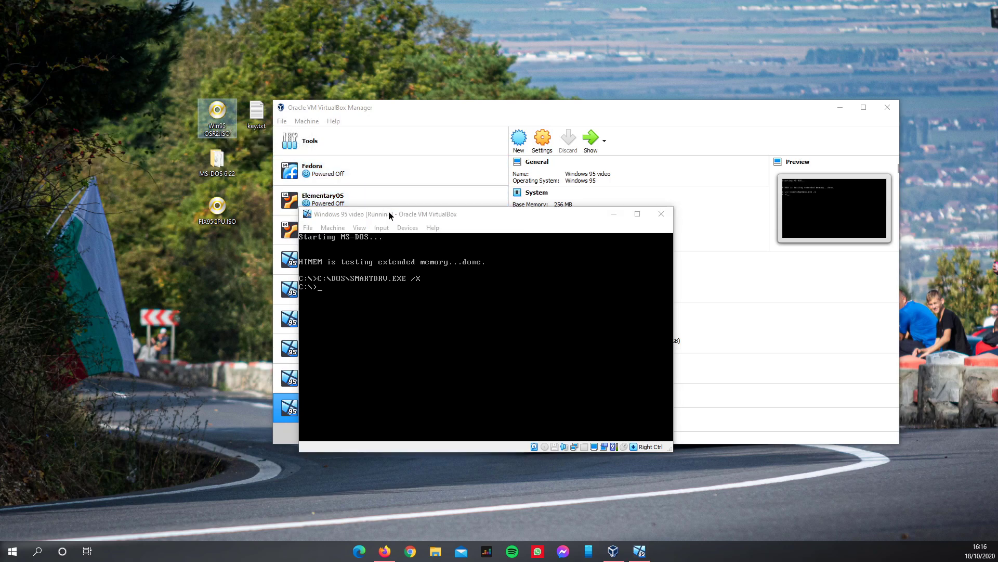
left_click(408, 227)
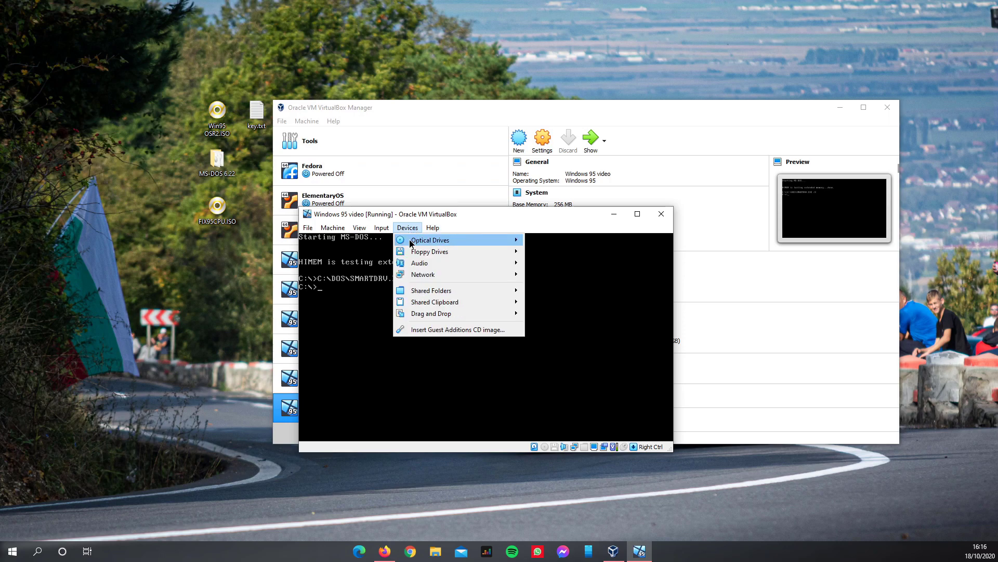
mouse_move(509, 240)
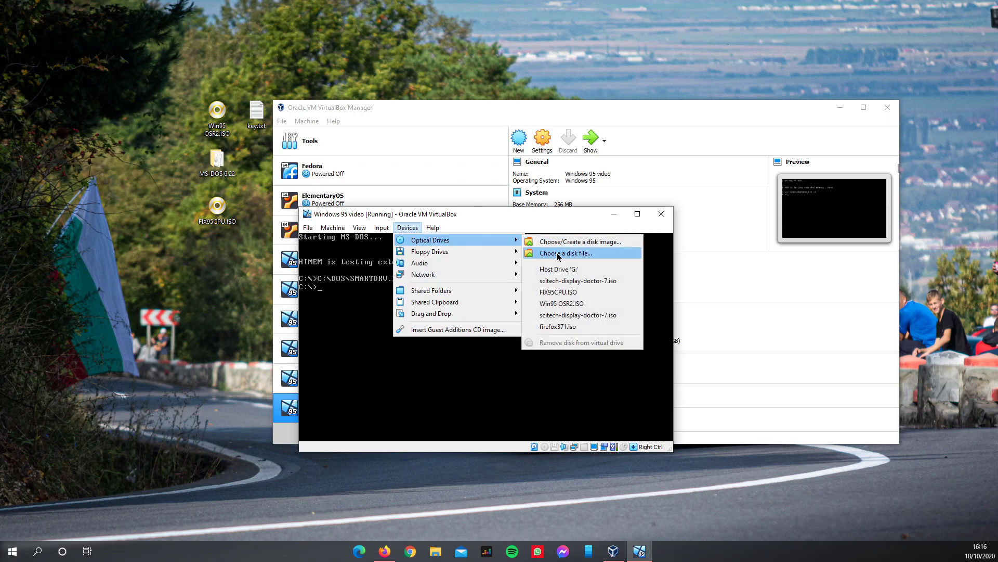
left_click(558, 253)
scroll(645, 390, "down", 1)
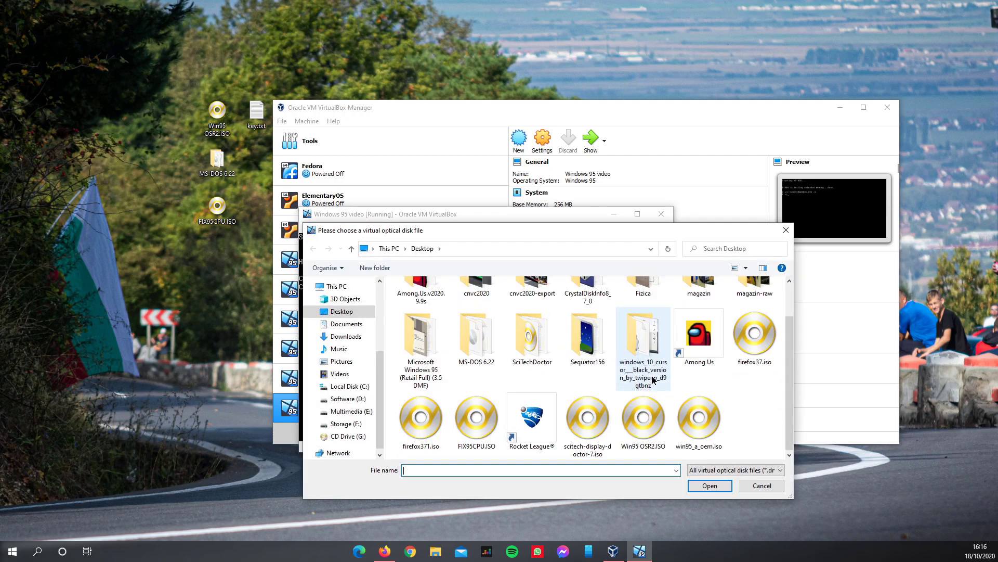
double_click(647, 416)
left_click_drag(358, 219, 383, 218)
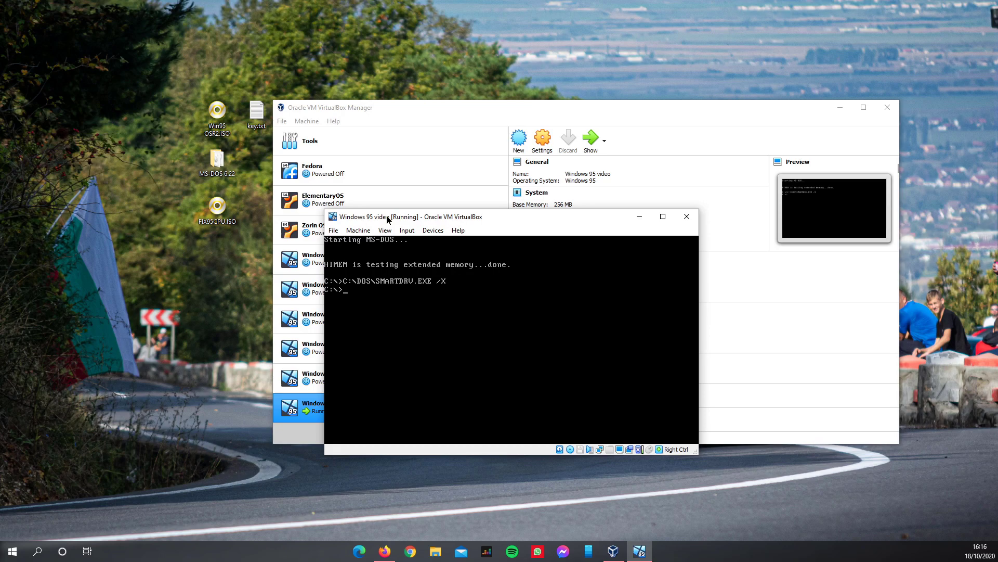
left_click(359, 230)
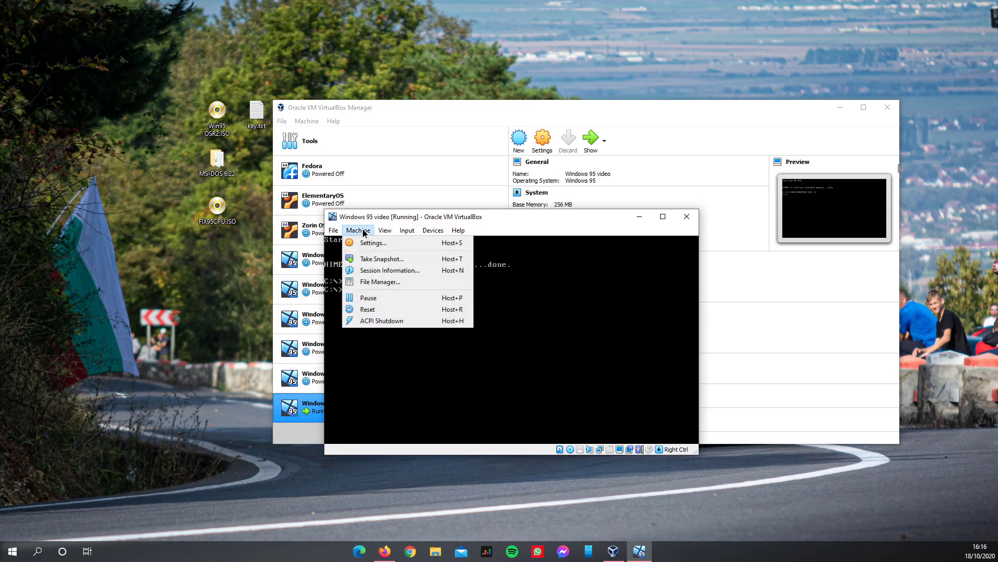
- Reset the VM into the Windows 95 Setup welcome screen and capture the mouse into it
left_click(369, 310)
left_click(489, 378)
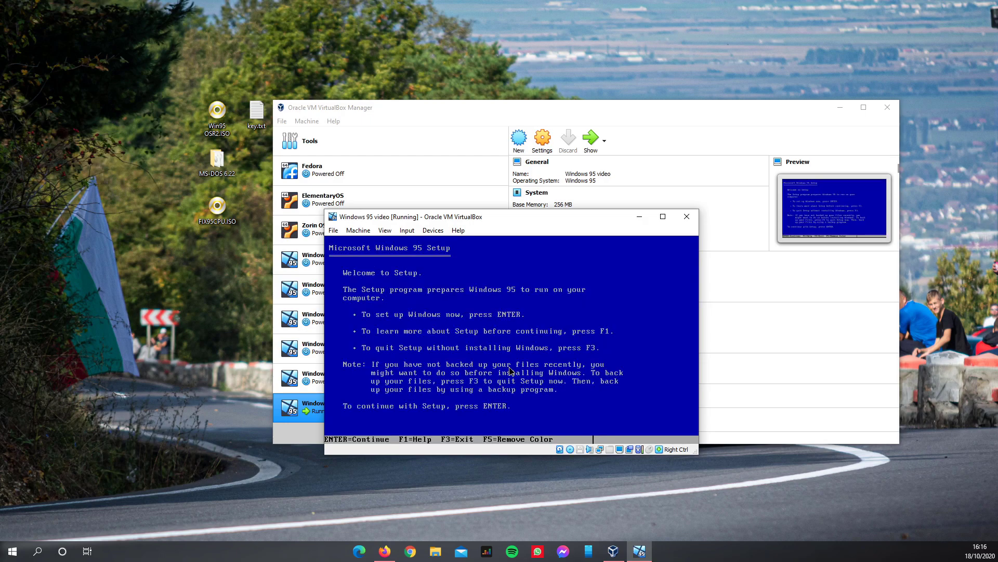
left_click_drag(455, 216, 426, 172)
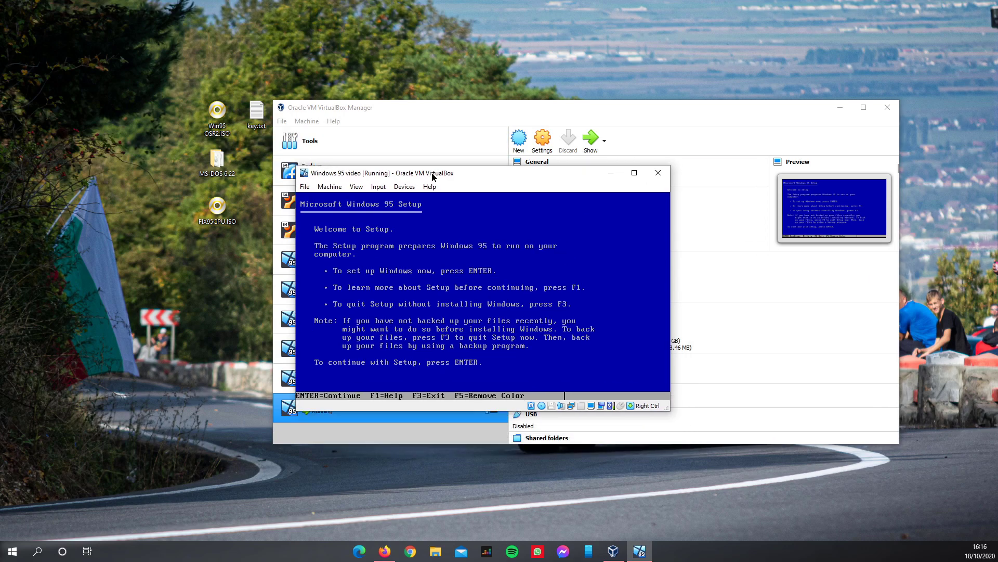
left_click(494, 214)
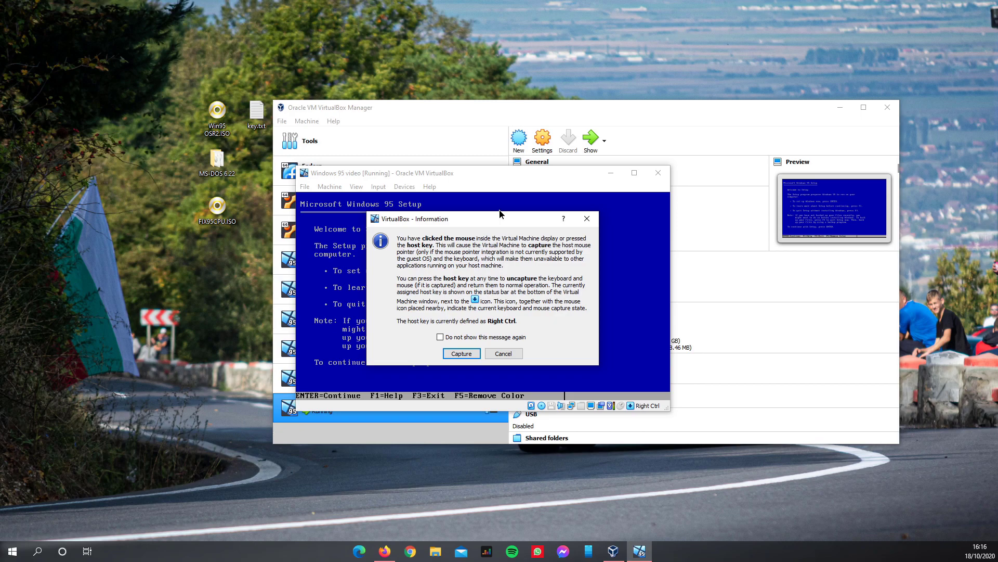
left_click(463, 345)
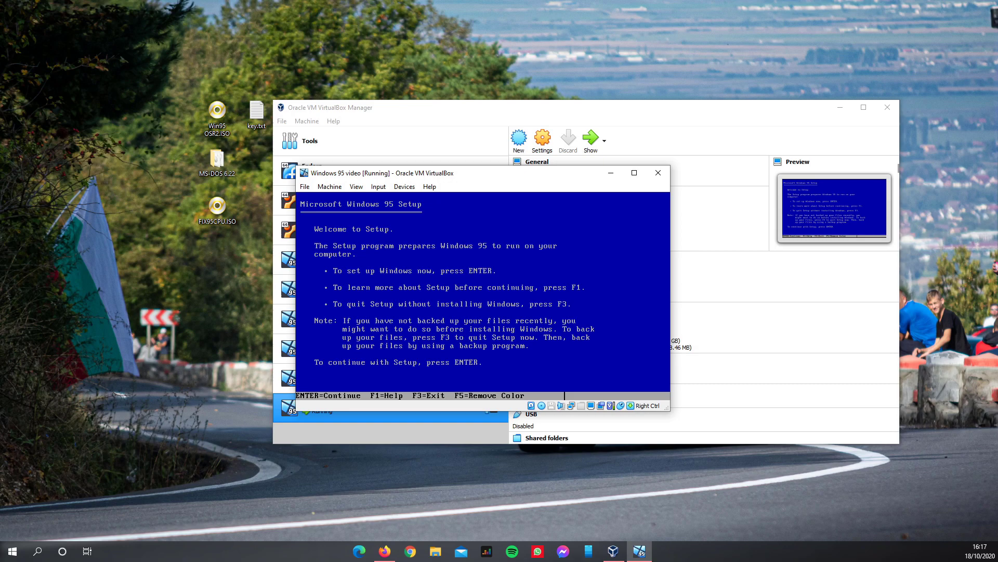
- Quit Windows 95 Setup with F3 twice, landing at the X:\WIN95> DOS prompt
key("F3")
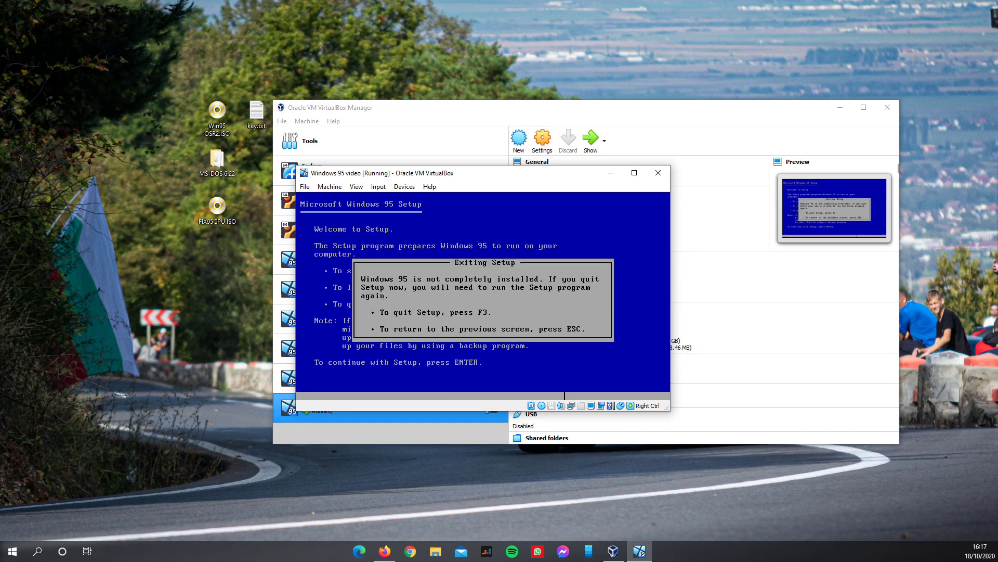
key("F3")
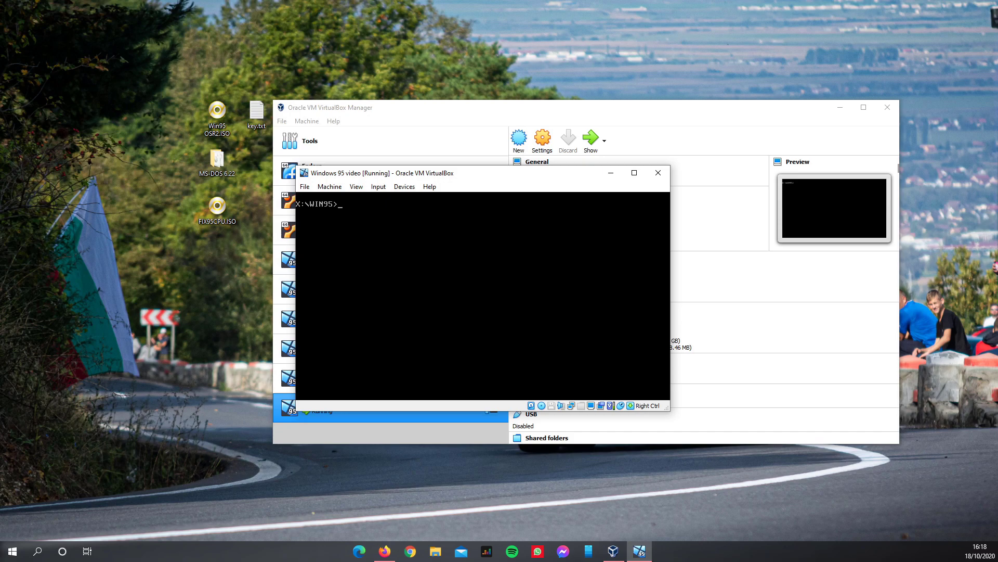
- Switch to drive C: and list its contents with dir
type("C:")
type("dir")
key("Return")
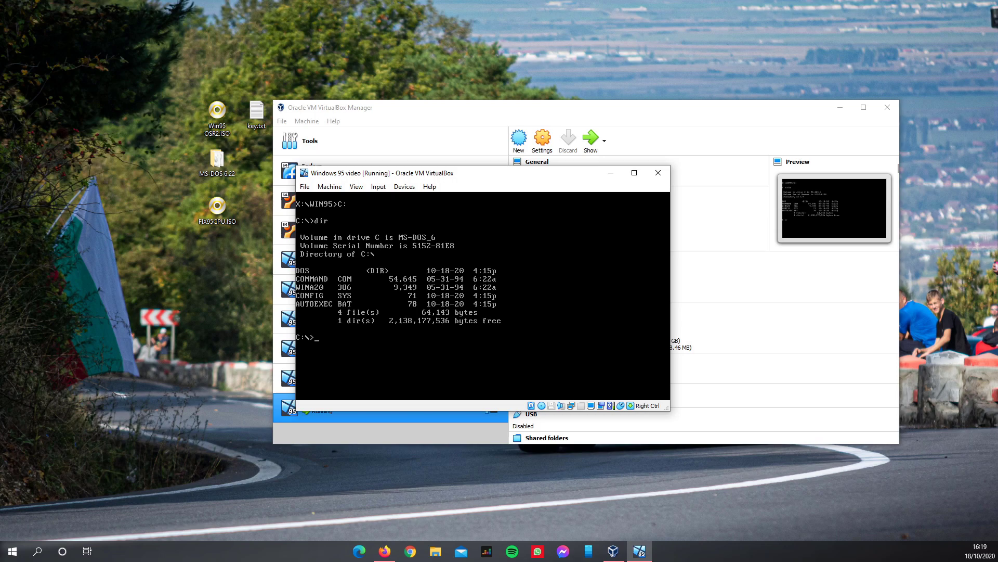
- Create a WIN95 directory on drive C: with mkdir
type("mkfi")
key("BackSpace")
type("dir")
type("WIN95")
key("Return")
- Copy X:\WIN95\*.* into C:\WIN95 (216 files), then release the mouse with Right Ctrl
type("dir")
key("Return")
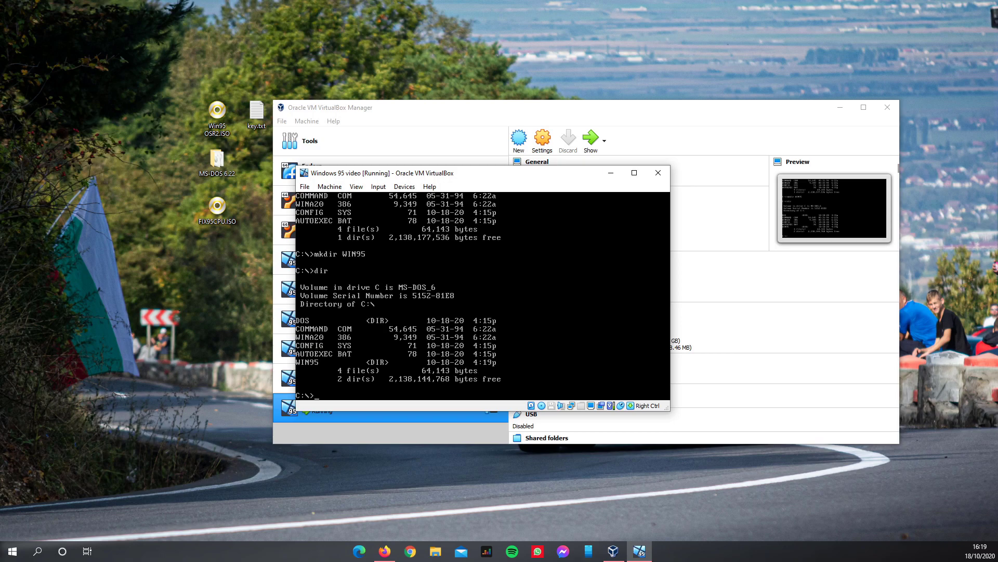
type("opy")
type(" XL")
type("WIN")
type("95")
type("V")
key("BackSpace")
type("C:\\WIN95")
key("Return")
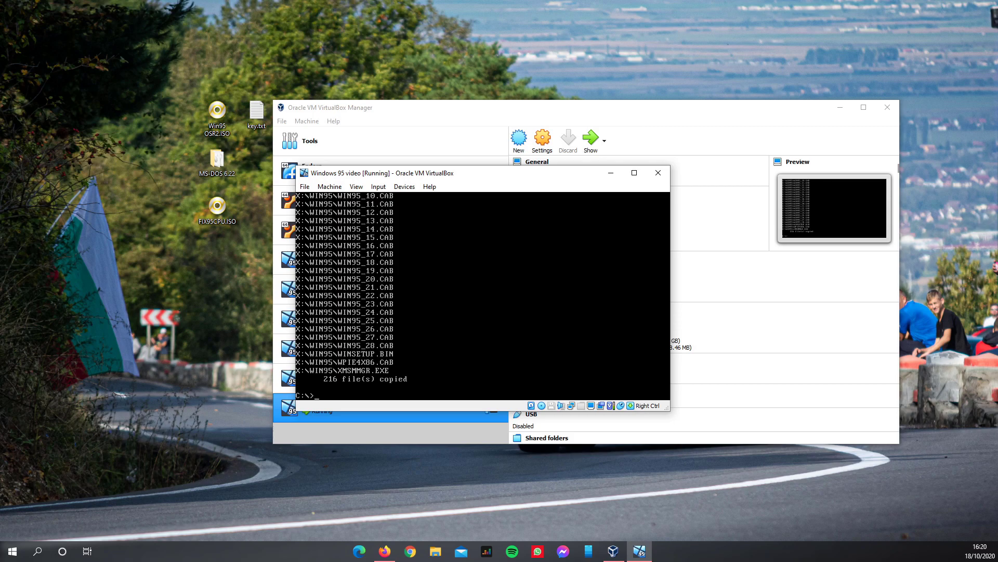
key("Control_R")
- Remove the Windows 95 disc from the VM's virtual optical drive
left_click_drag(372, 173, 457, 194)
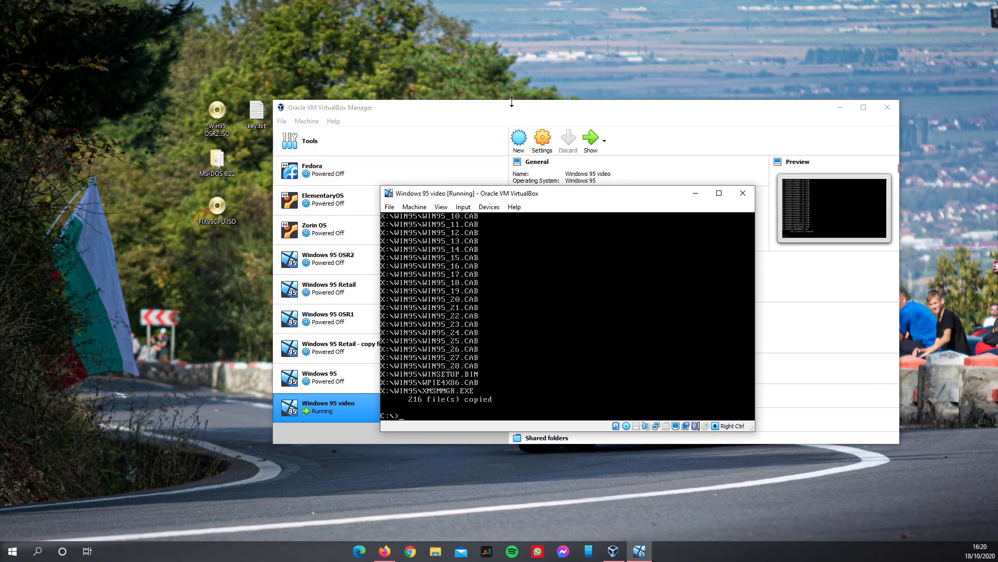
left_click(483, 209)
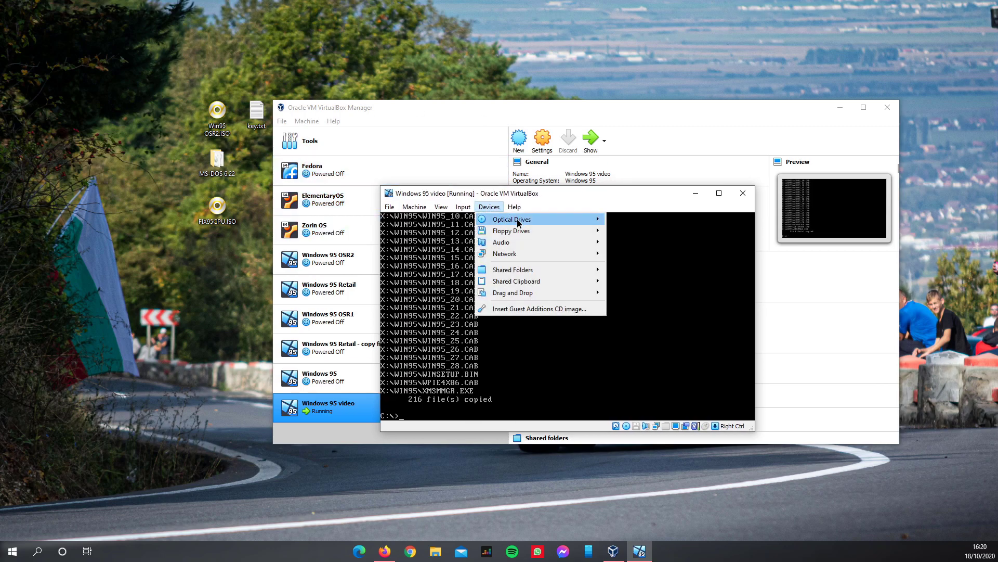
mouse_move(519, 224)
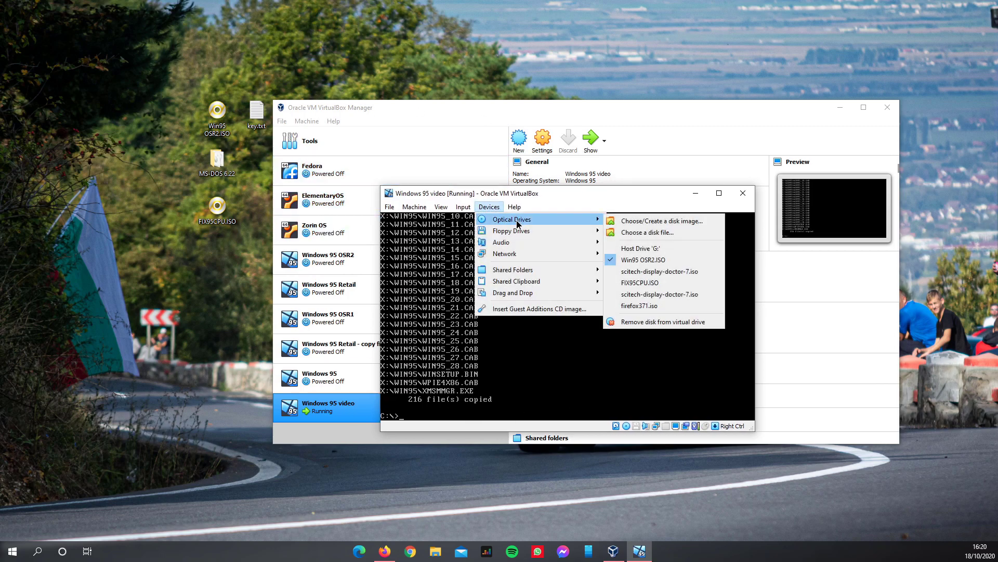
left_click(666, 323)
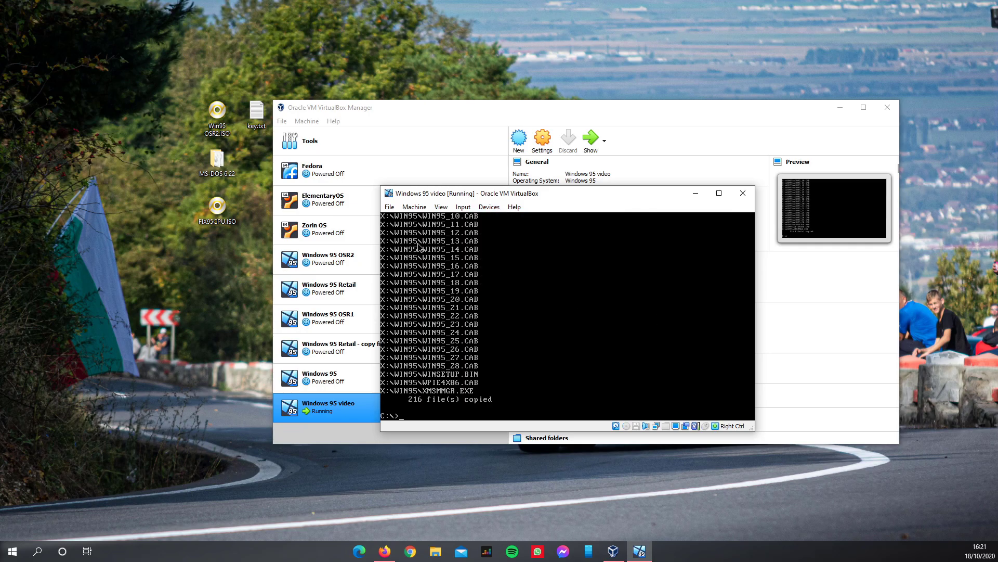
- Reset the virtual machine so it reboots to the MS-DOS C:\> prompt
left_click(414, 207)
left_click(417, 285)
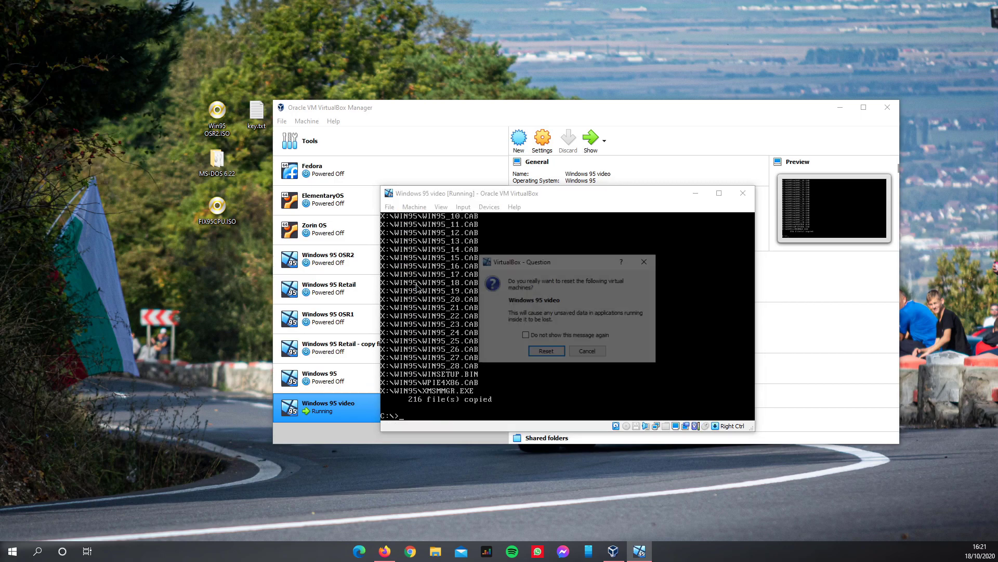
left_click(545, 352)
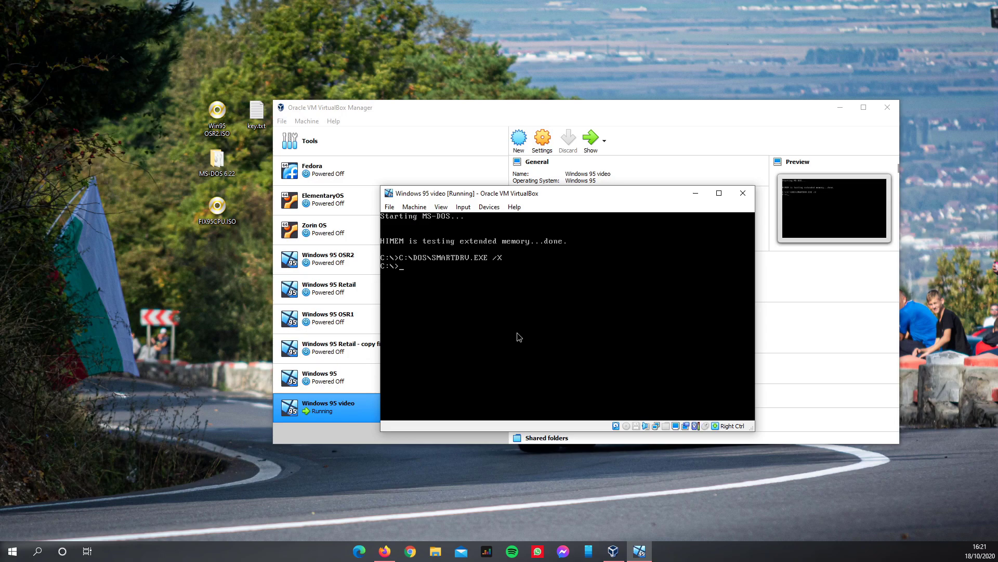
- Change into C:\WIN95 and launch setup, passing the routine system check
type("cd WIN")
key("BackSpace")
key("BackSpace")
type("IN95")
key("Return")
type("setup")
key("Return")
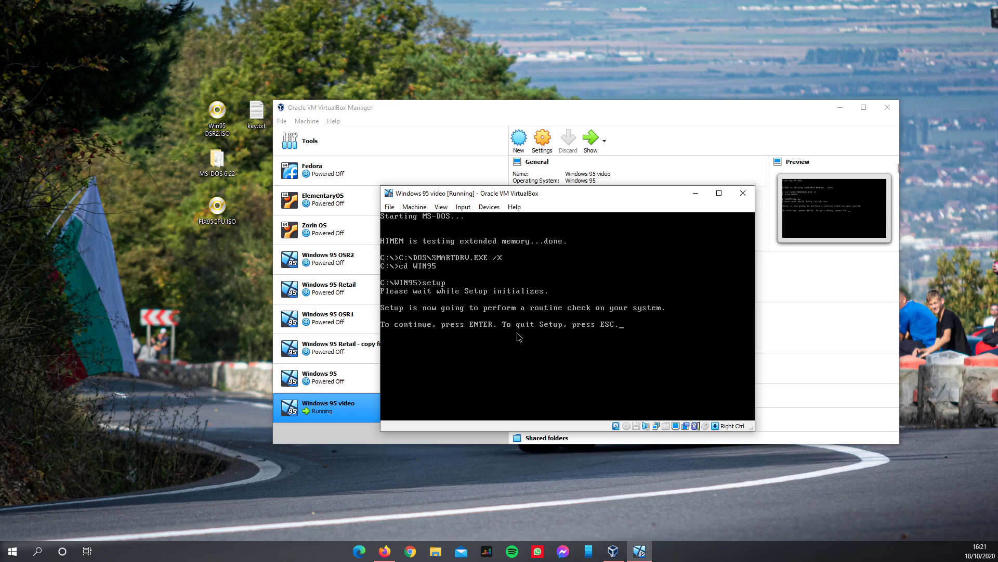
key("Return")
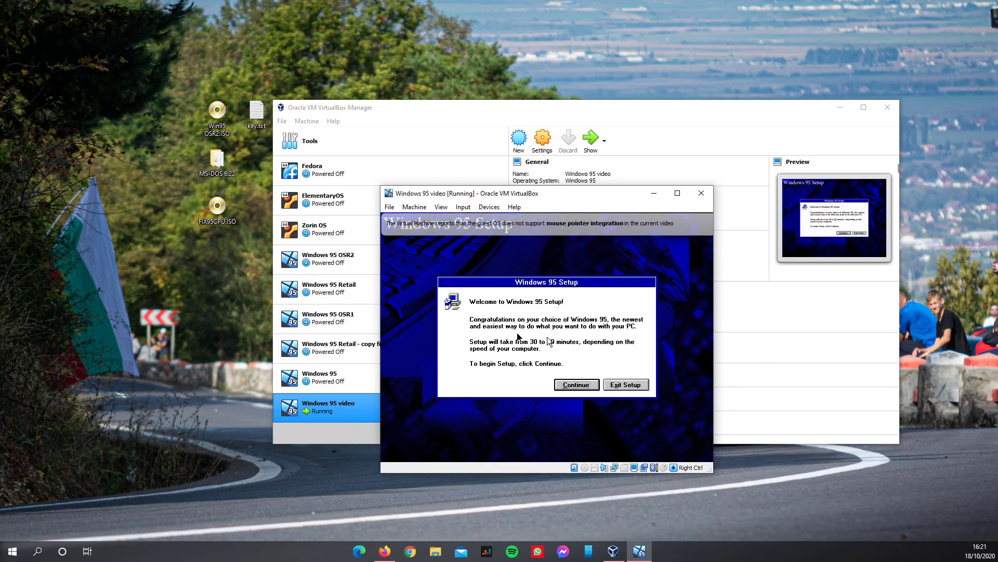
- Capture the mouse into the VM and reposition the Setup welcome dialog
left_click(532, 305)
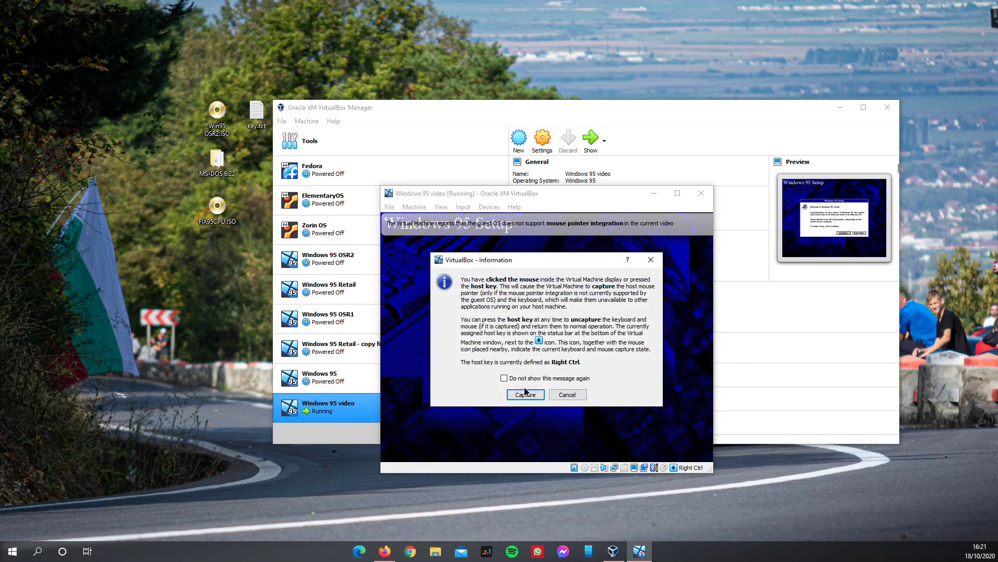
left_click(525, 392)
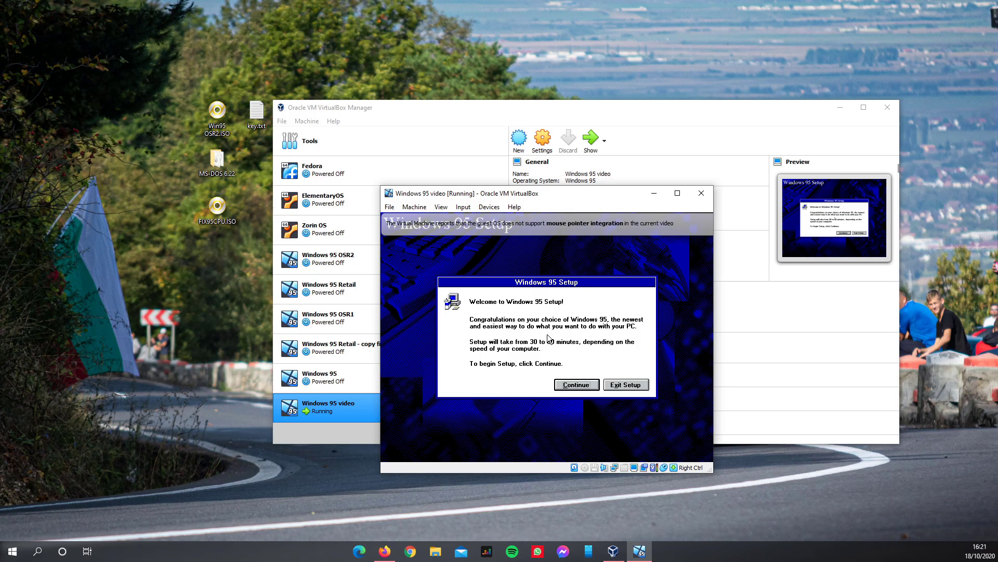
mouse_move(491, 283)
left_mouse_down()
mouse_move(522, 299)
mouse_move(485, 289)
left_mouse_up()
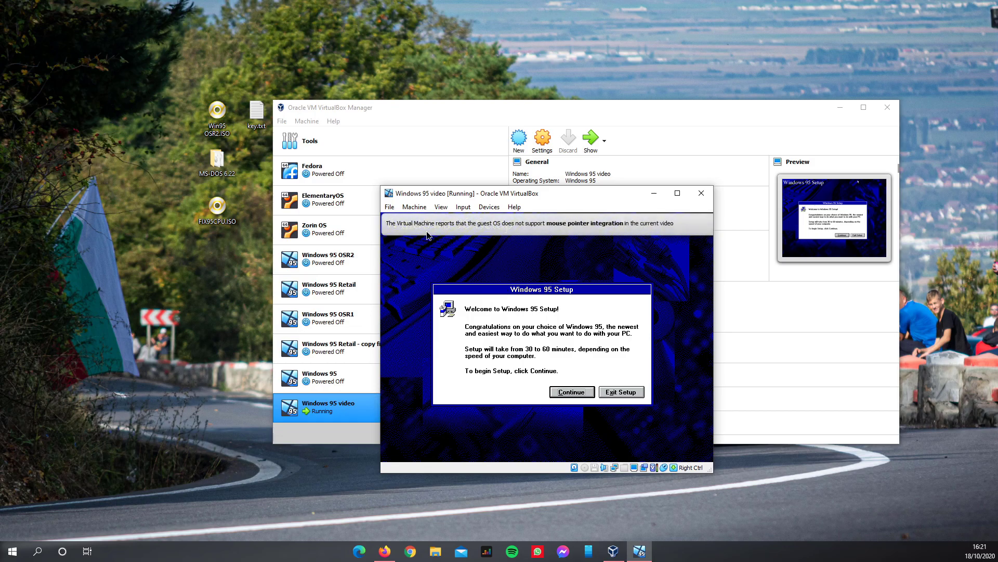
left_click_drag(565, 295, 569, 295)
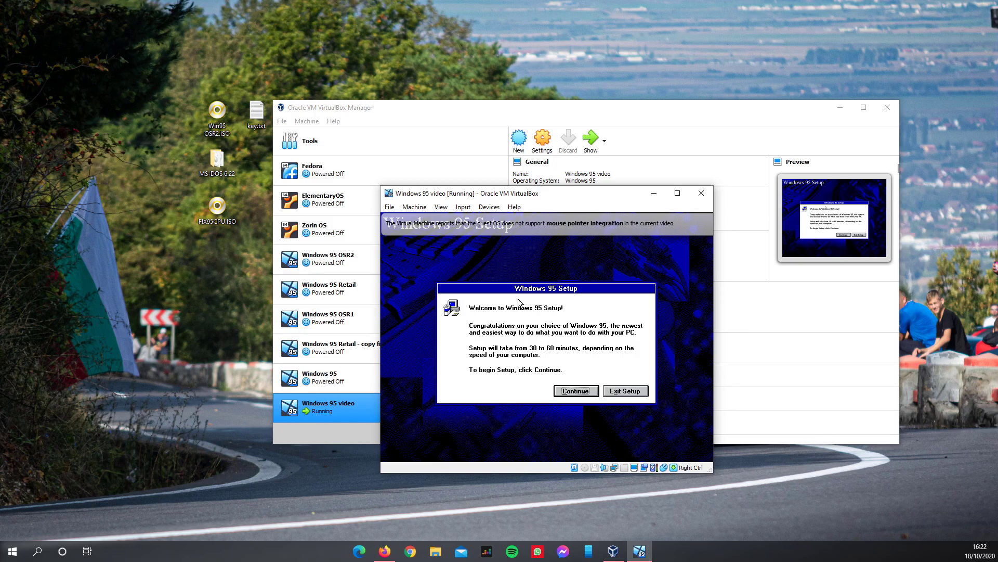
- Continue from the welcome screen, accept the license, and keep C:\WINDOWS with Typical setup
left_click(569, 397)
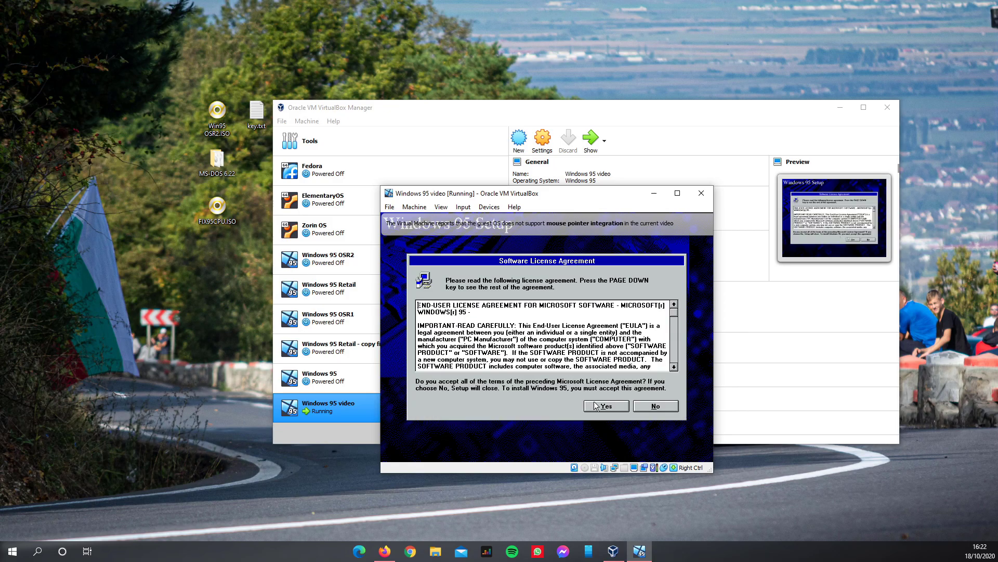
left_click(595, 405)
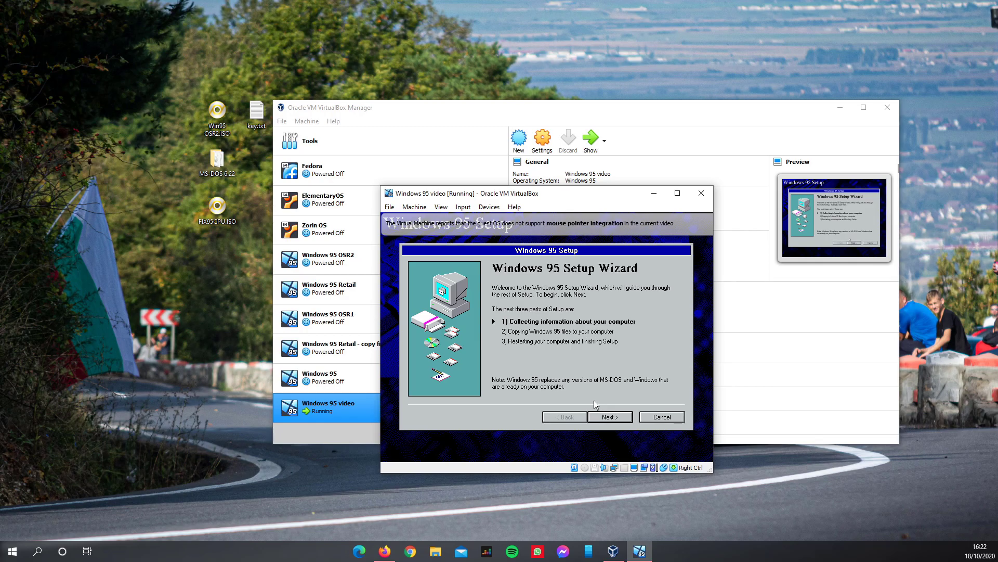
left_click(593, 419)
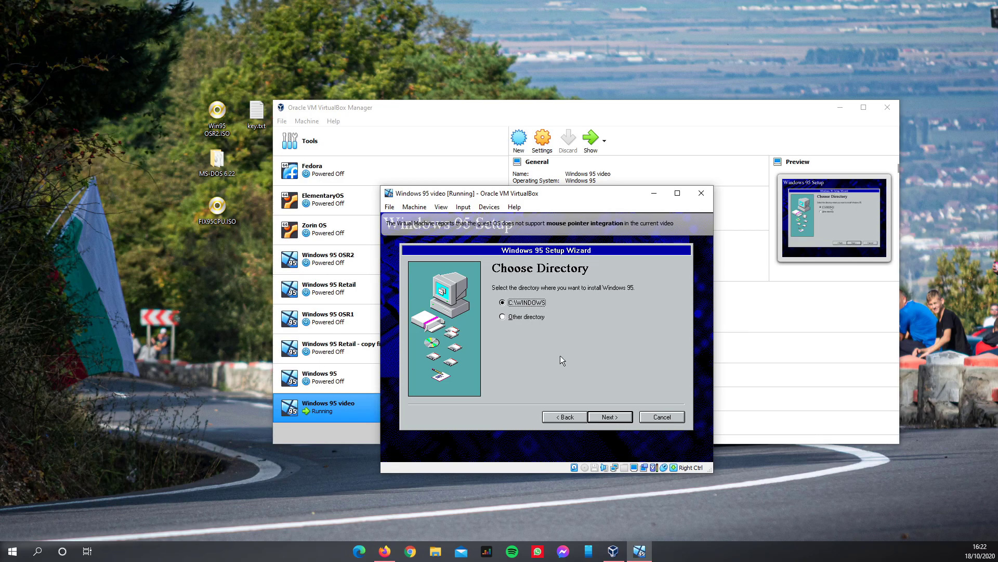
left_click(614, 414)
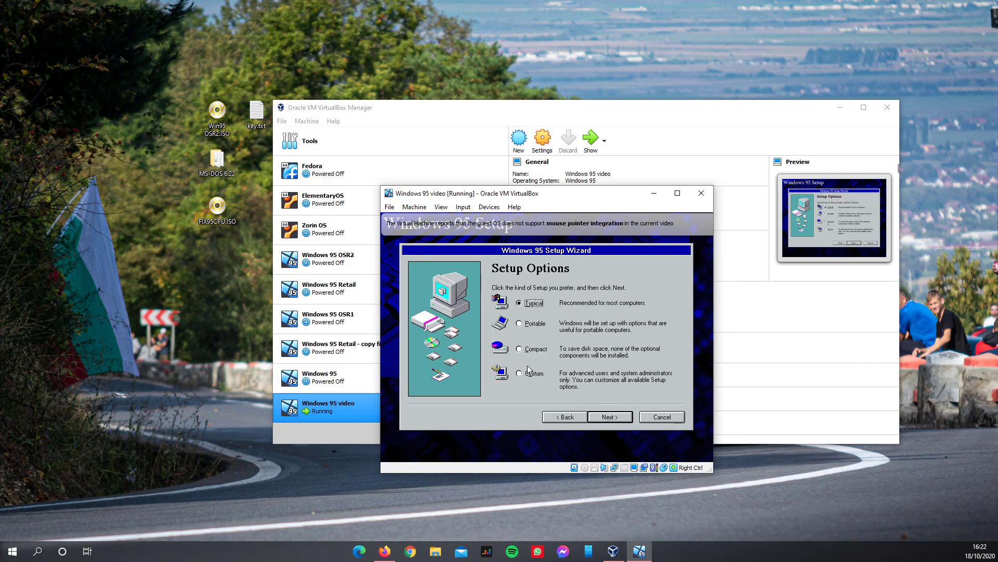
left_click(619, 417)
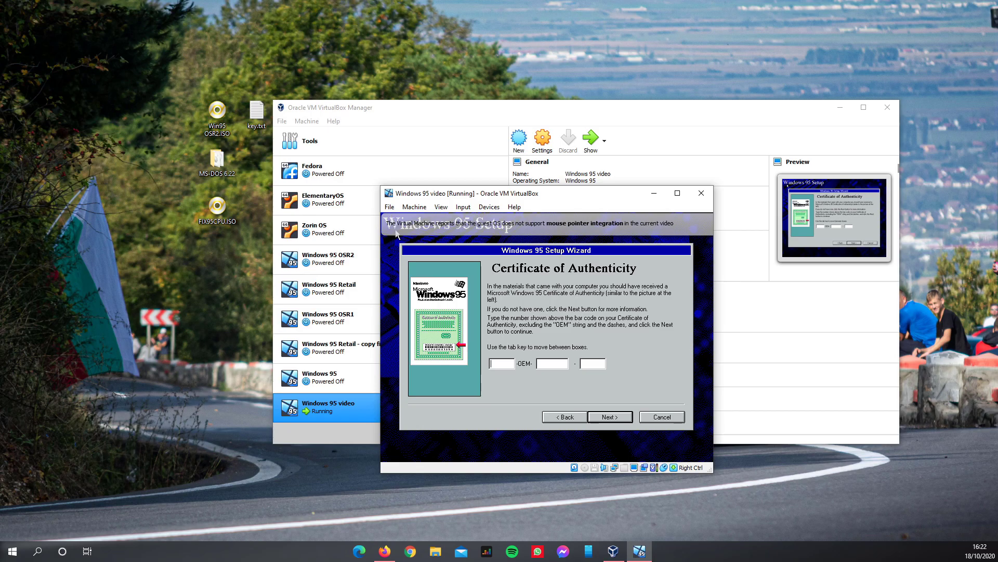
- Open key.txt on the host to read the product key, then recapture the mouse
key("Control_R")
double_click(253, 115)
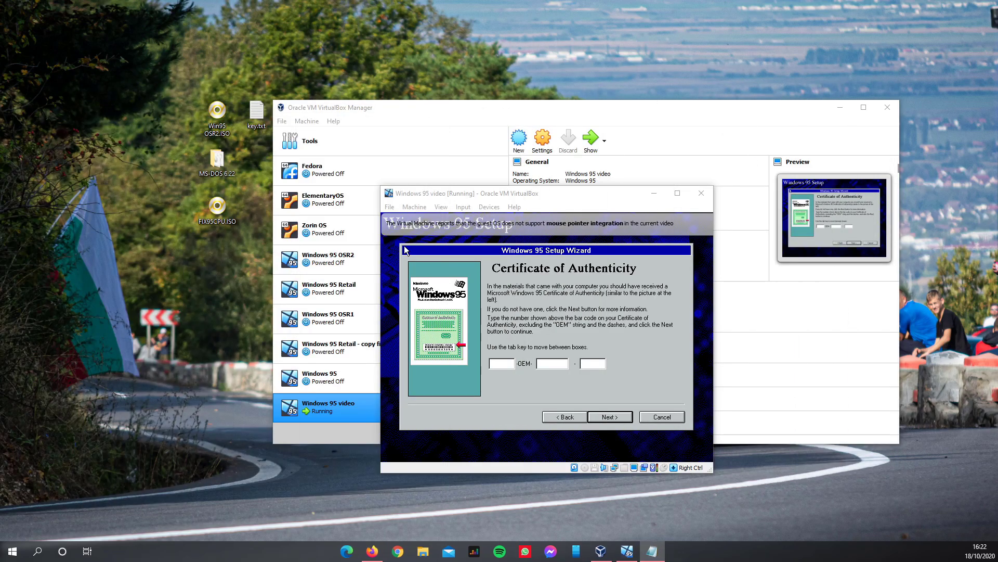
left_click(487, 376)
left_click(527, 395)
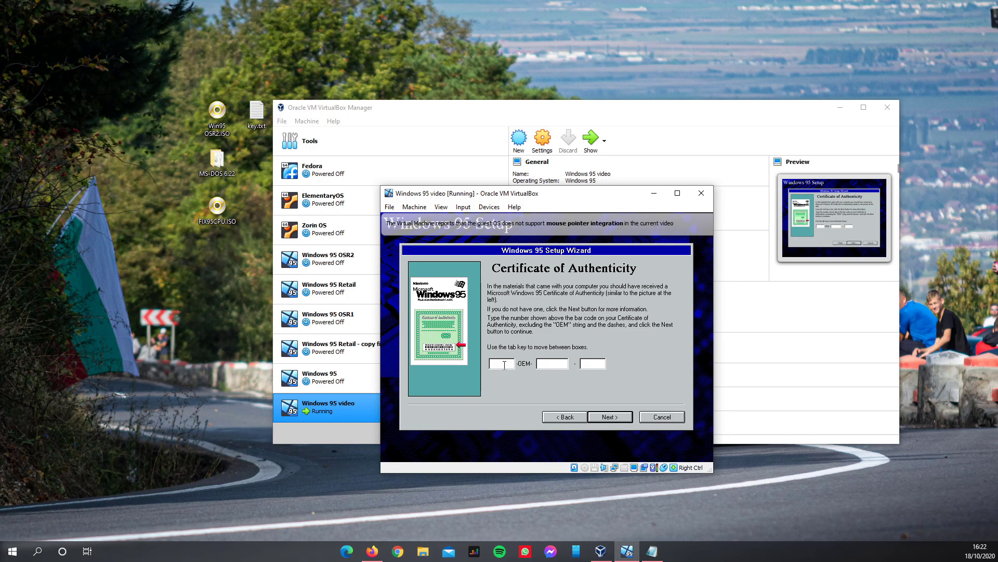
- Enter the certificate product key into the key boxes and continue
type("34698-OEM-")
type("0039")
type("682-")
type("8")
key("BackSpace")
left_click(593, 361)
type("72135")
key("Return")
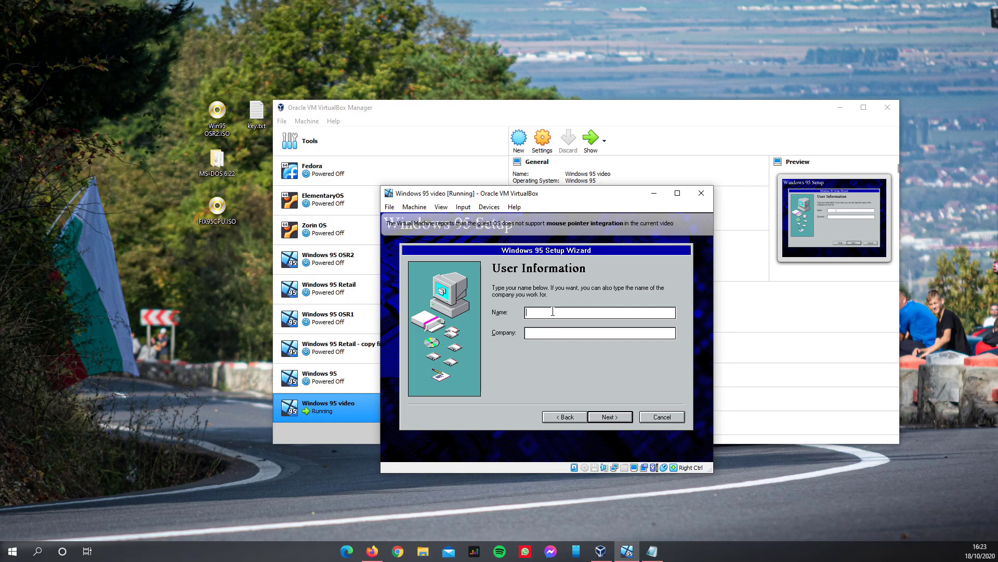
- Type the user's name on the User Information page
type("S")
key("BackSpace")
type("Antoniu")
- Submit user info and tick Sound/MIDI/Video Capture Card, Network Adapter and CD-ROM Drive for detection
left_click(611, 416)
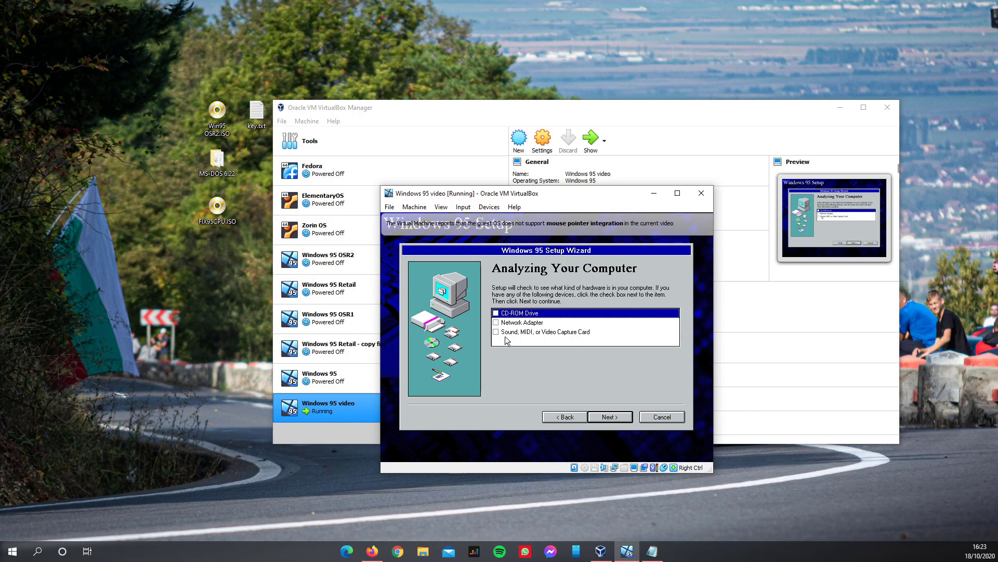
left_click(496, 332)
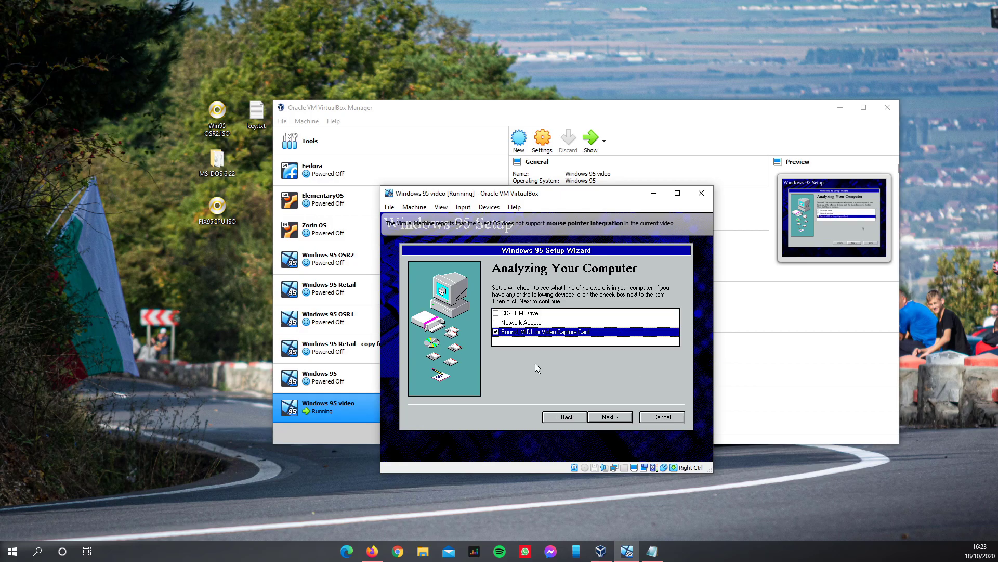
left_click(496, 323)
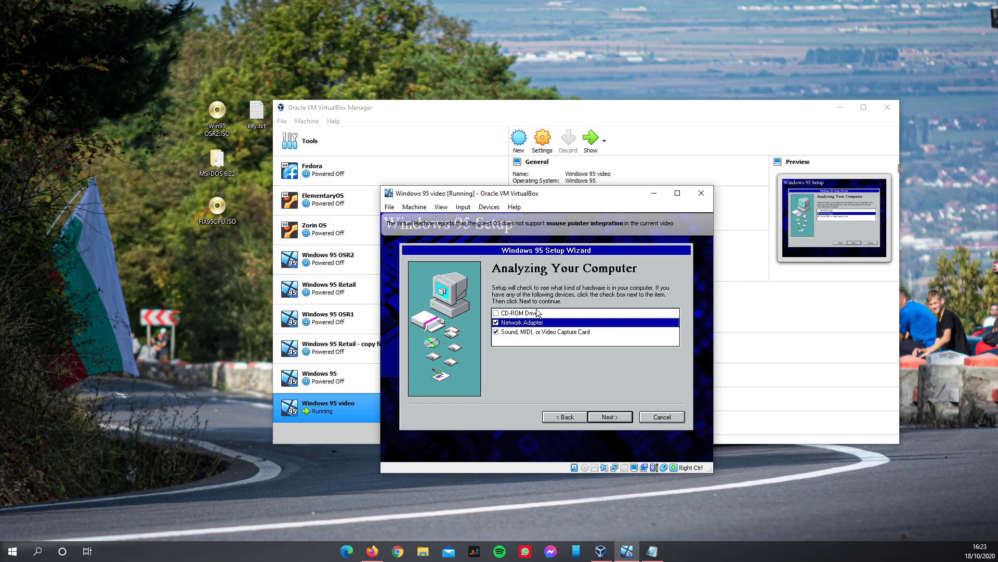
left_click(496, 313)
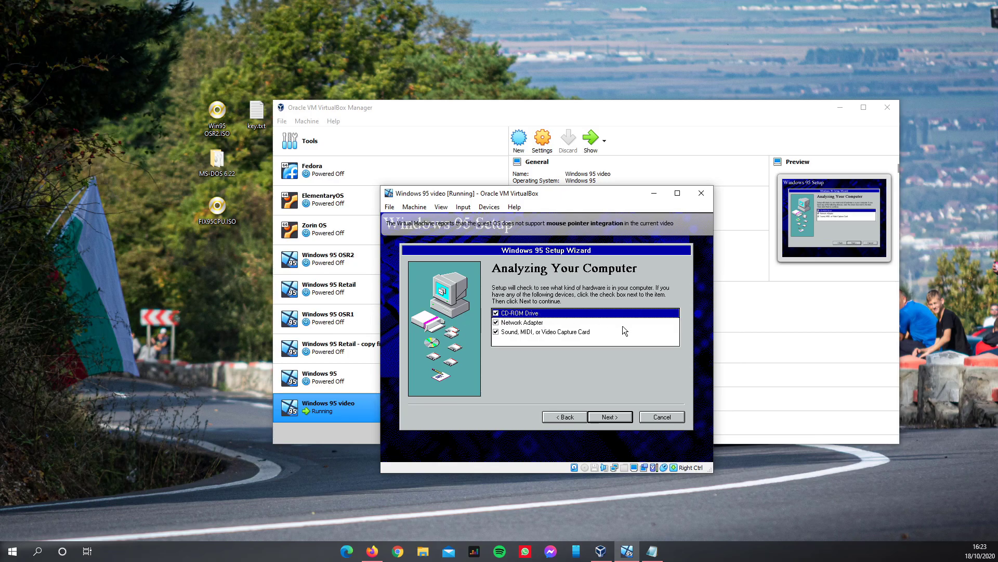
- Start hardware detection and let the analysis run to 100%
left_click(613, 419)
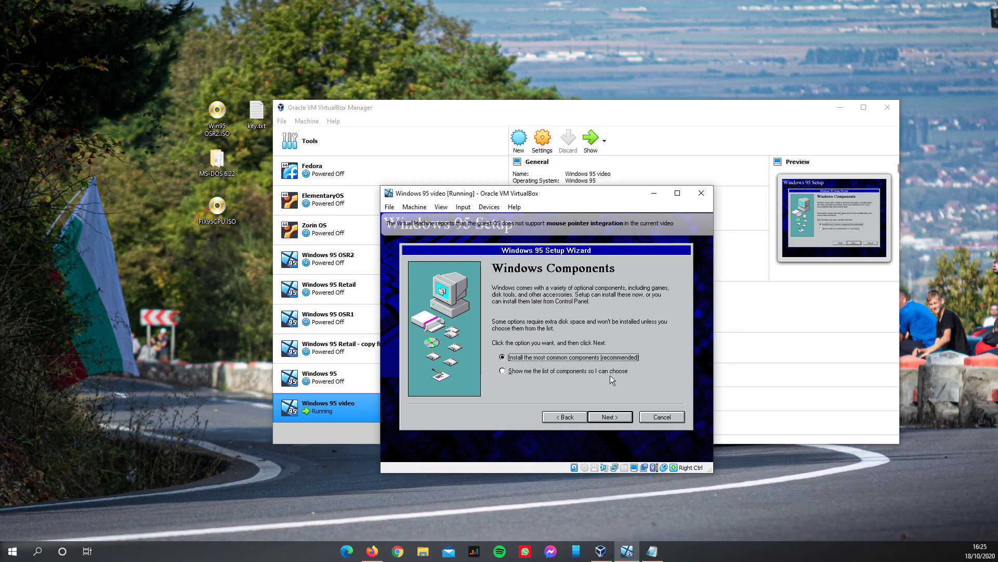
- Keep the common components, decline a startup disk, and begin copying Windows 95 files
left_click(610, 421)
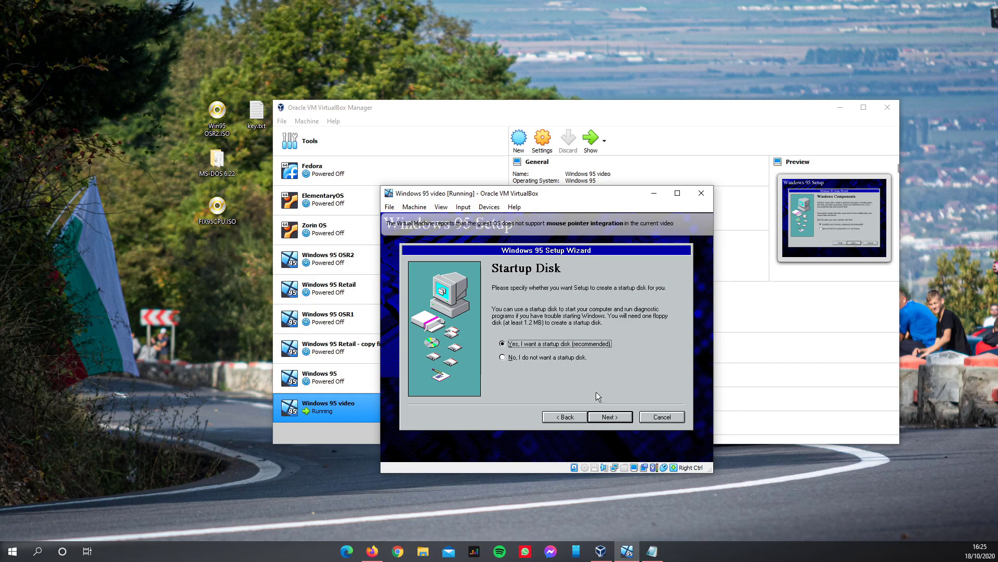
left_click(517, 359)
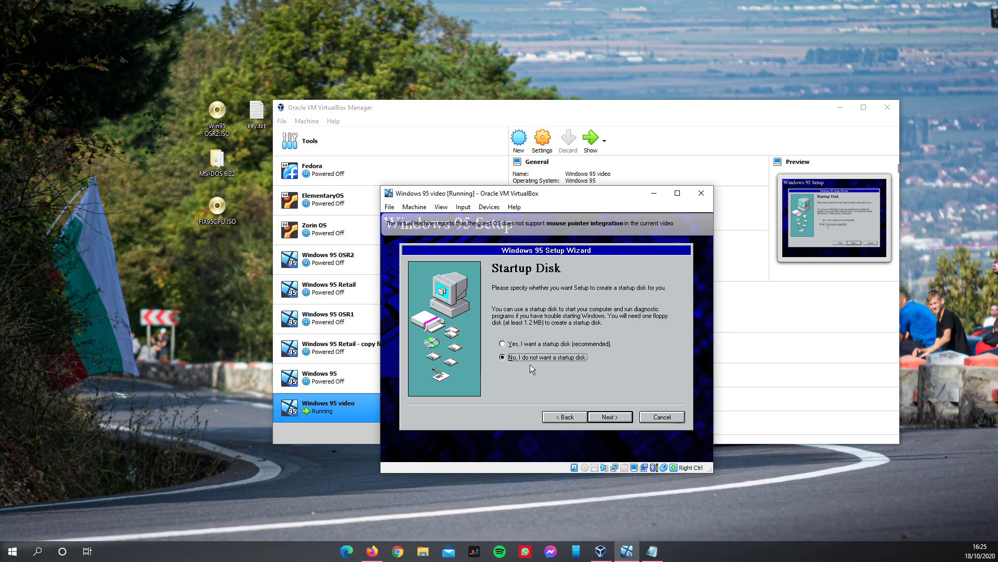
left_click(614, 417)
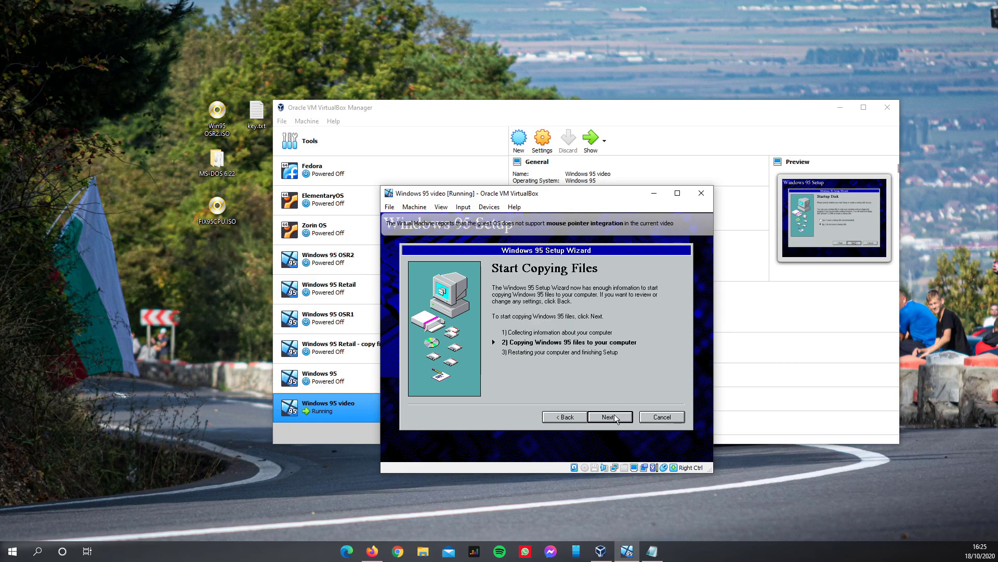
left_click(615, 417)
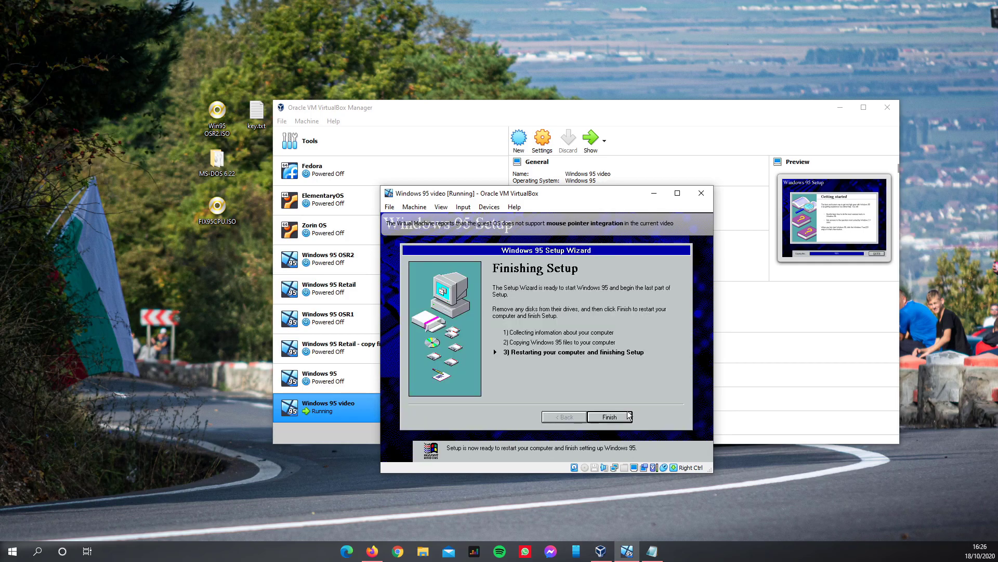
- Finish Windows 95 Setup's copying stage and accept the floppy-disk warning to reboot the VM
left_click(611, 416)
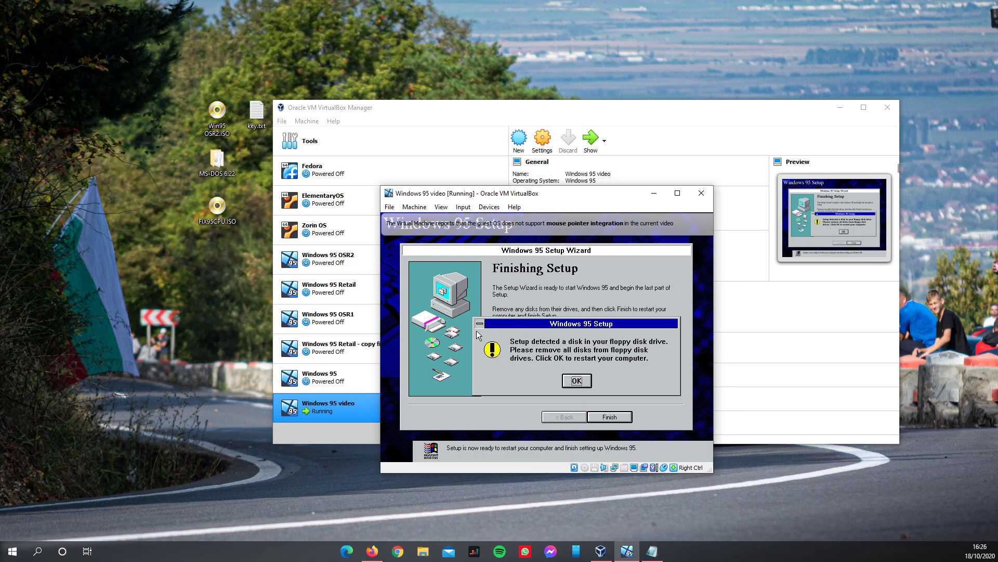
left_click(576, 380)
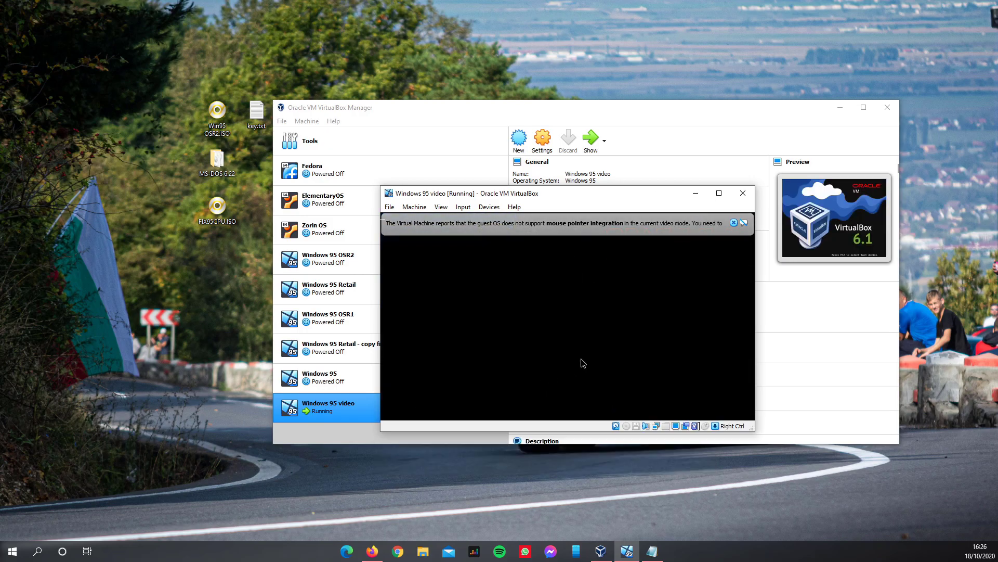
- Close the mouse-integration notification bar while the VM boots
left_click(734, 222)
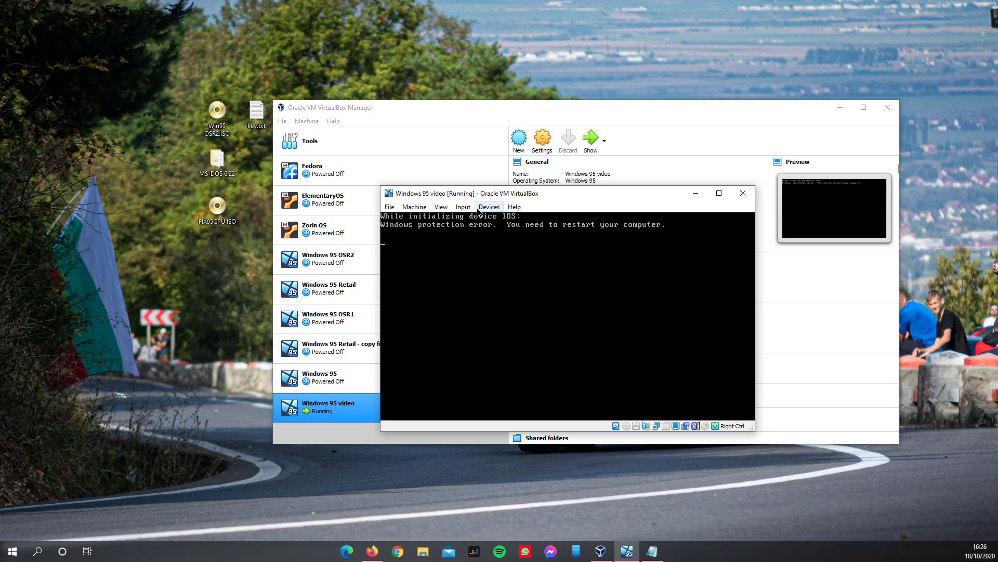
- Under Devices > Optical Drives, choose a disk file and pick FIX95CPU.ISO from the Desktop
left_click(477, 209)
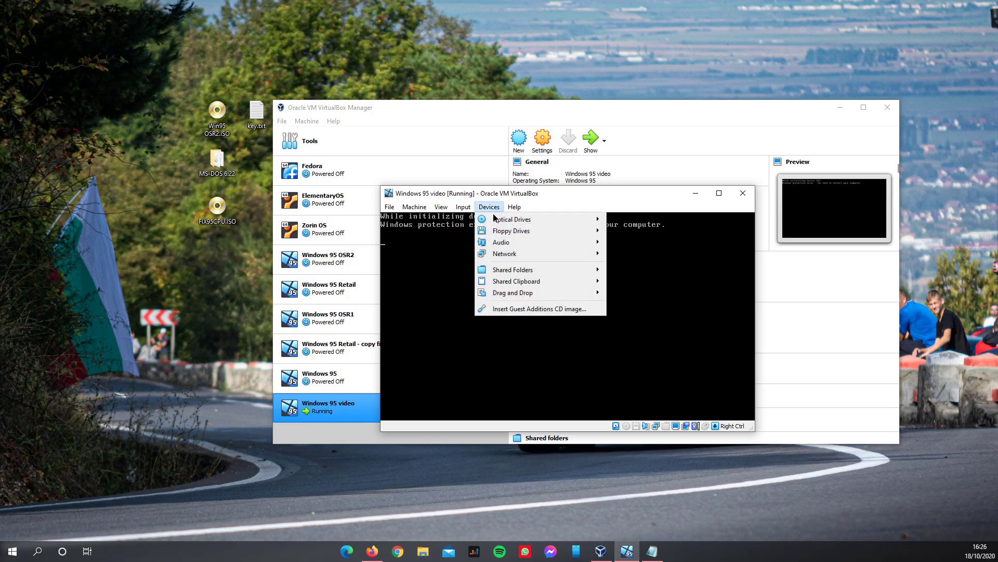
mouse_move(496, 222)
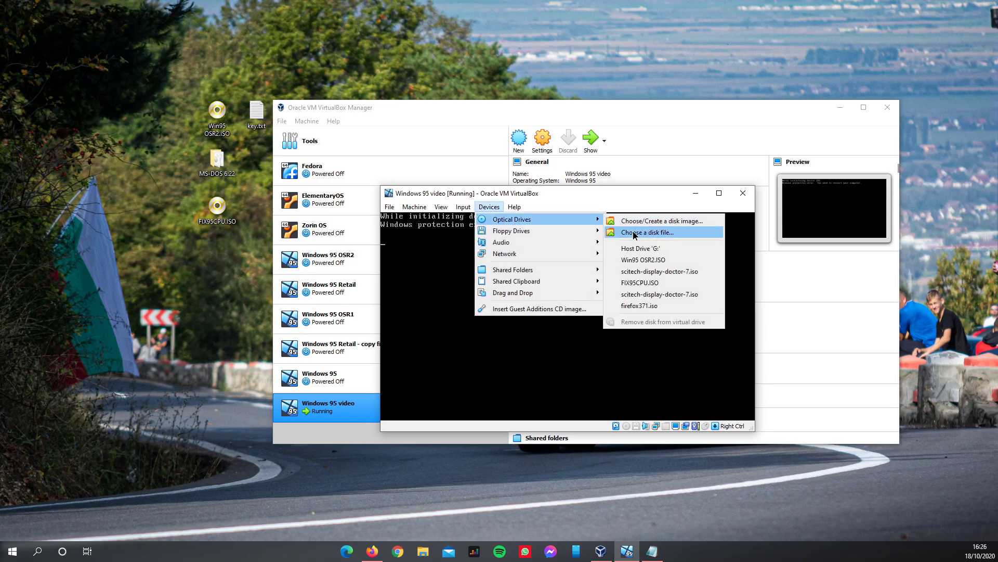
left_click(634, 233)
scroll(656, 343, "down", 1)
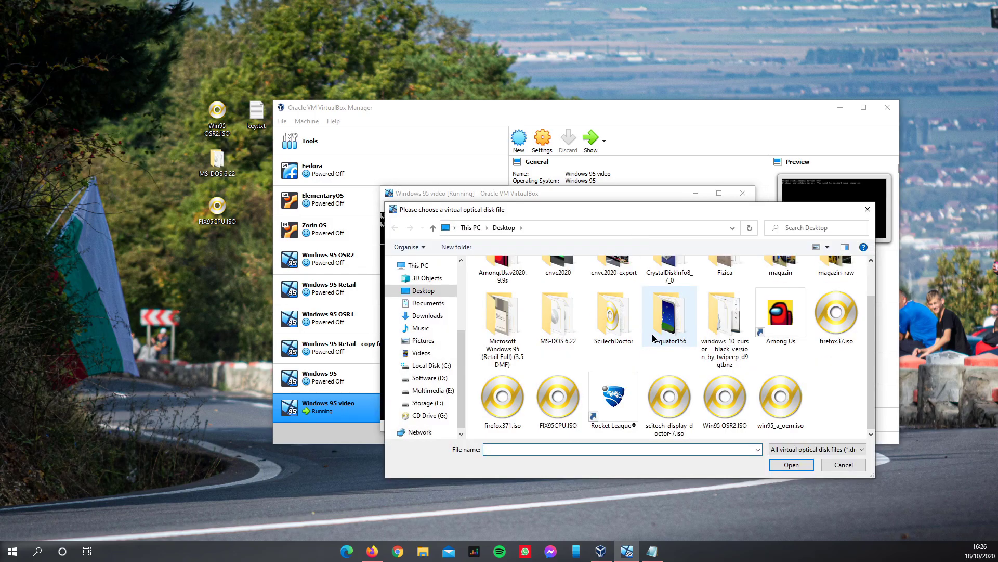
left_click(558, 399)
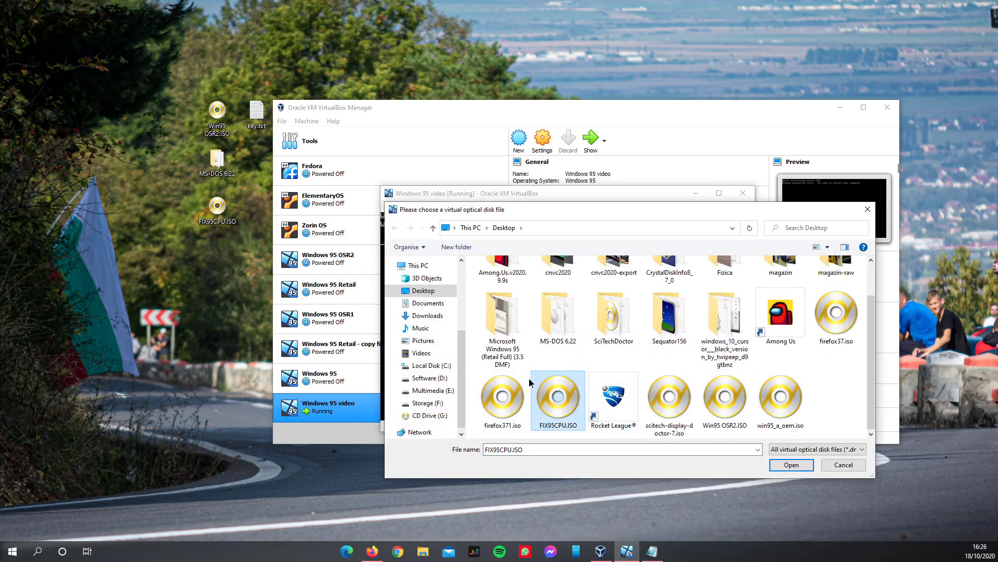
- Load FIX95CPU.ISO into the virtual optical drive and reset the VM, confirming the reset
left_click(789, 465)
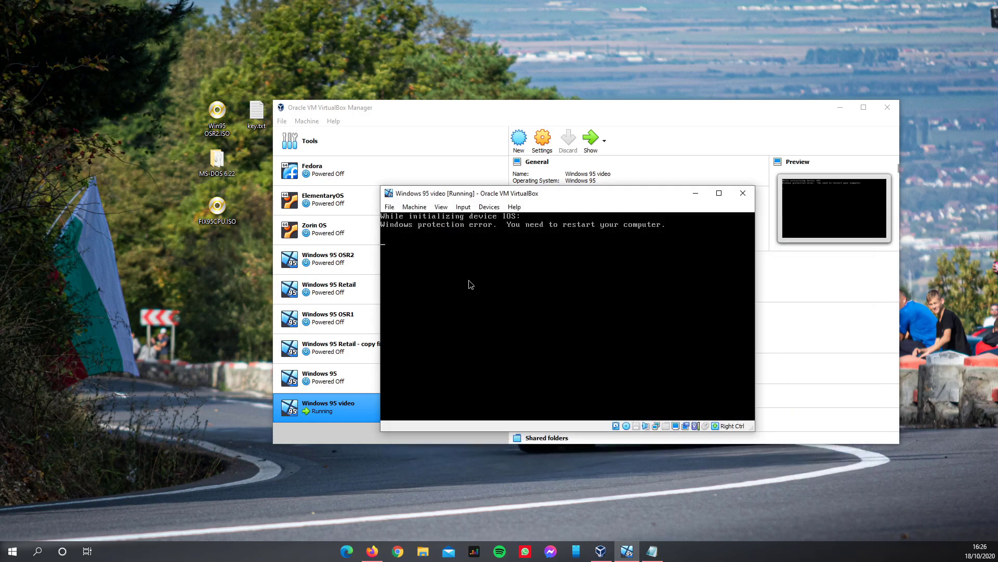
left_click(417, 208)
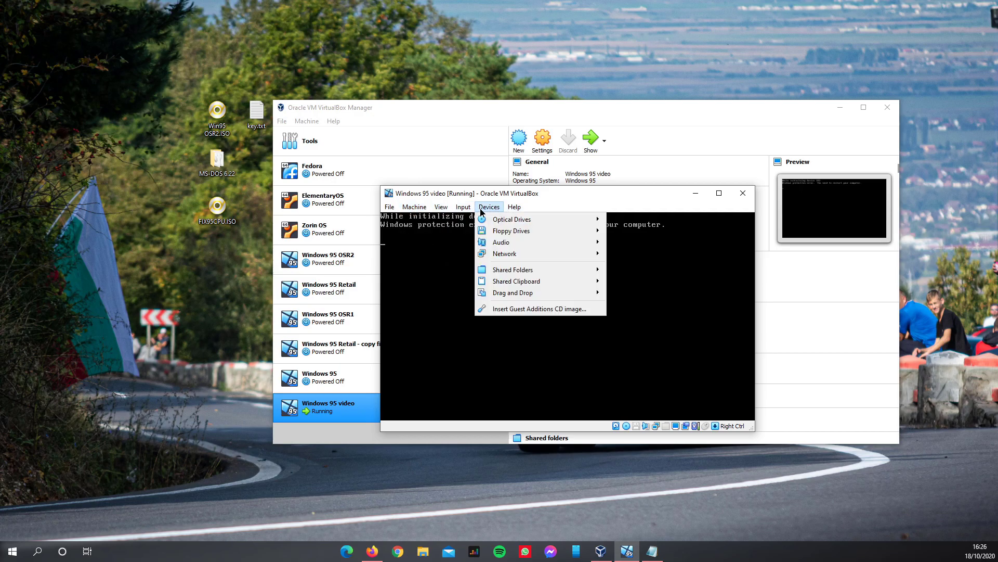
left_click(423, 287)
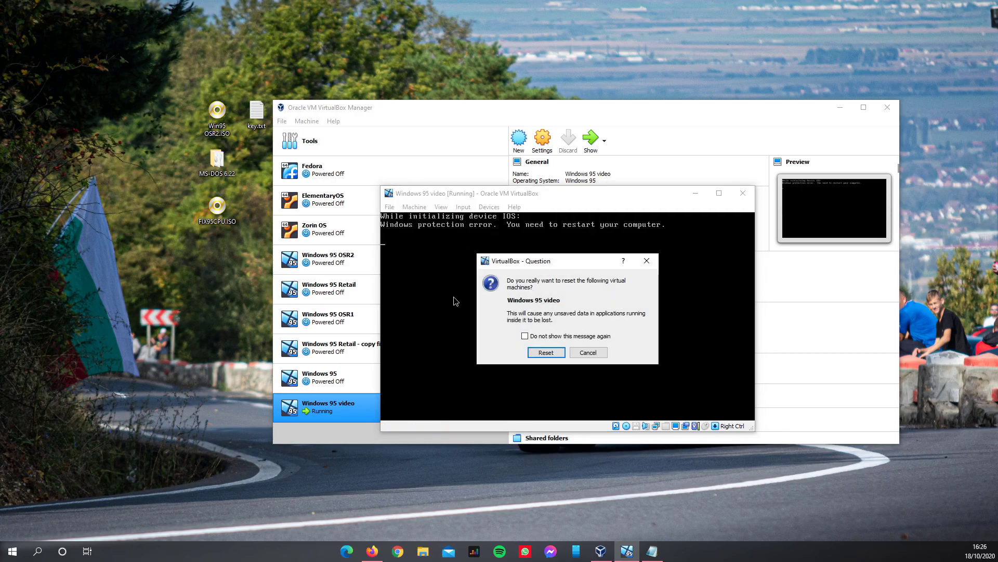
left_click(545, 358)
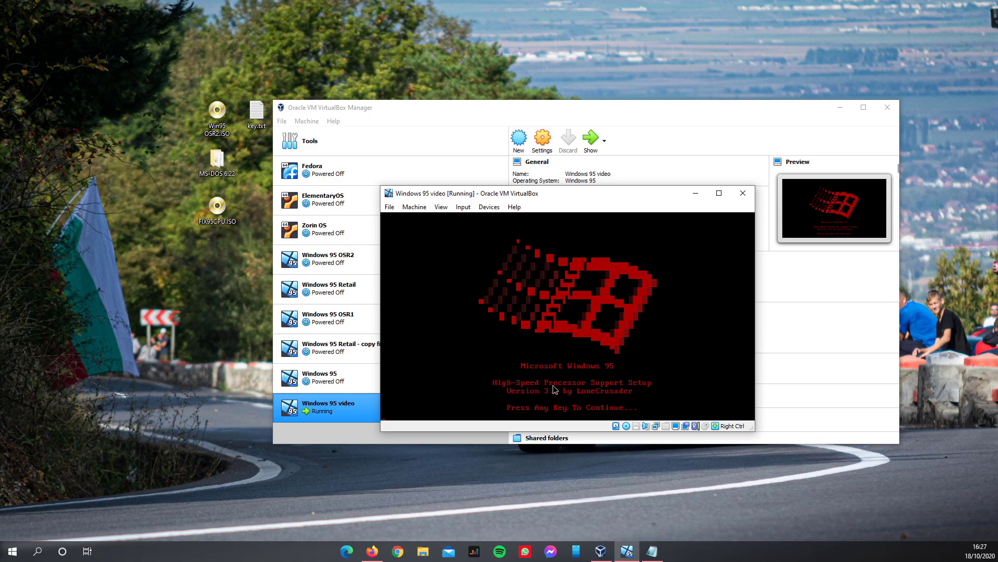
- Run the FIX95CPU installer, declining the README, then restart after the successful install
key("Return")
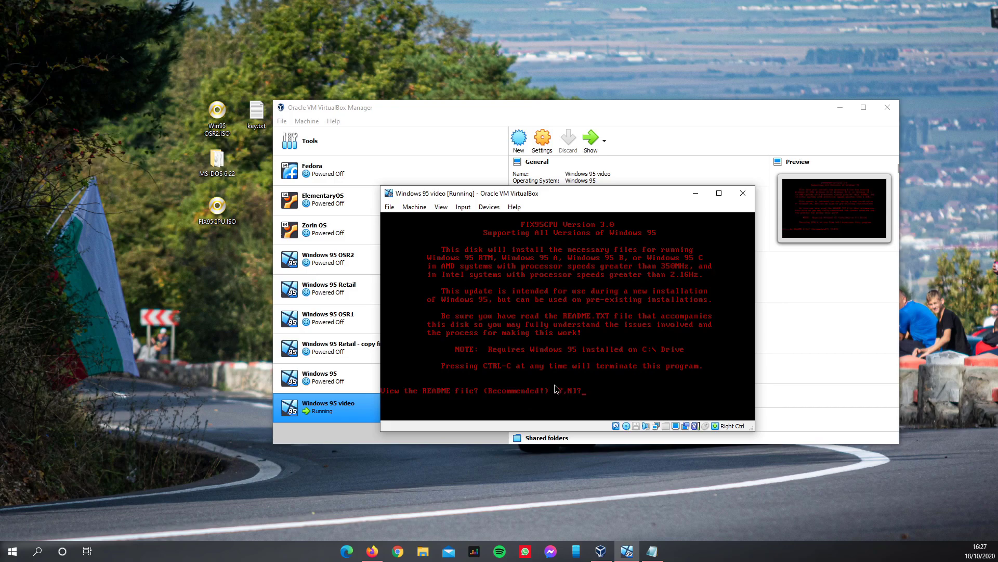
key("n")
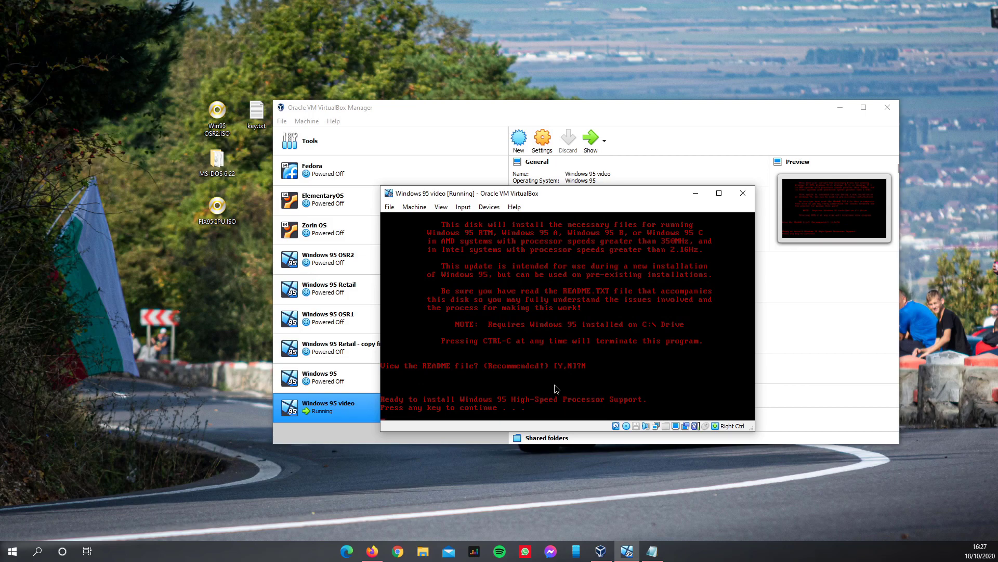
key("Return")
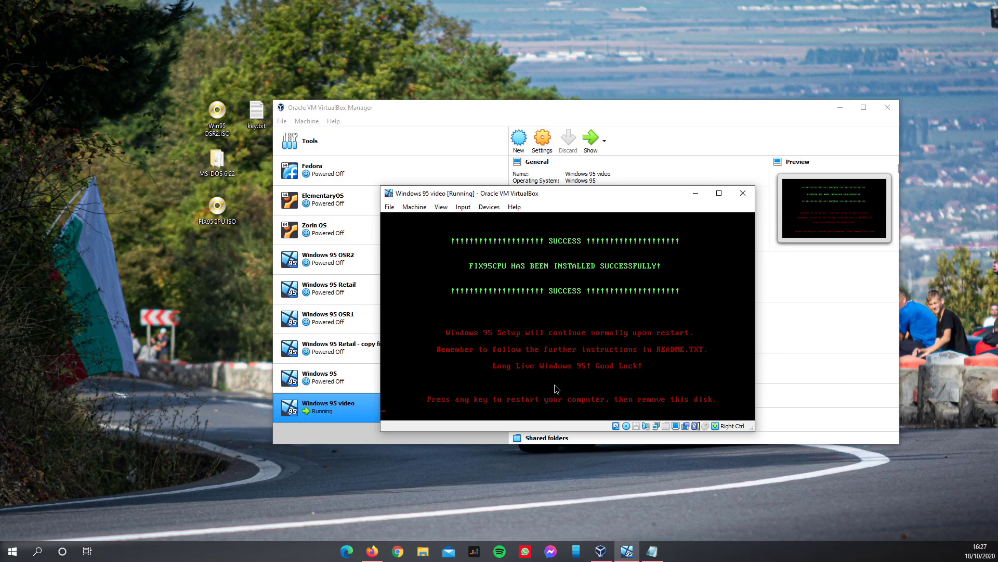
key("Return")
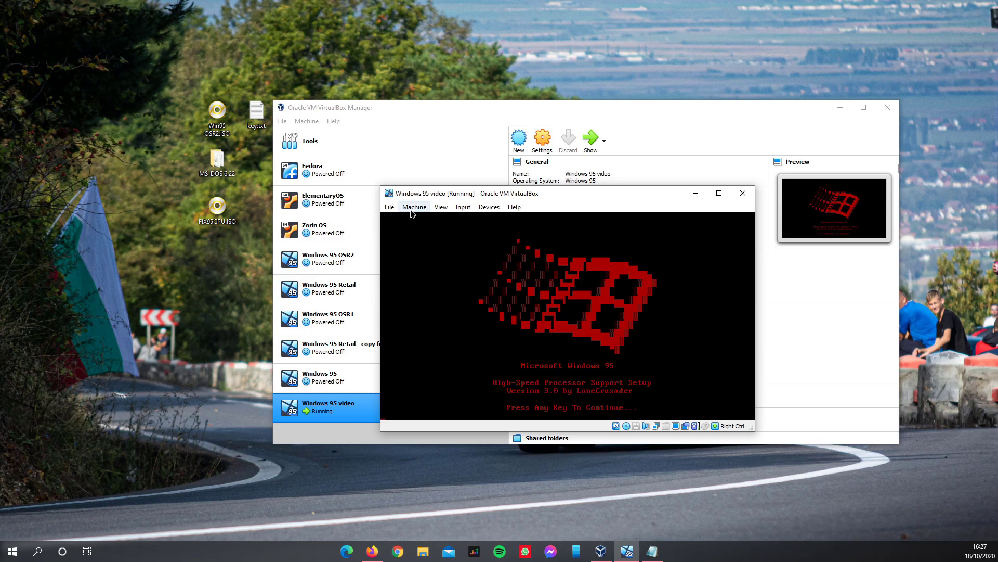
- Eject the FIX95CPU disk from the virtual optical drive
left_click(489, 207)
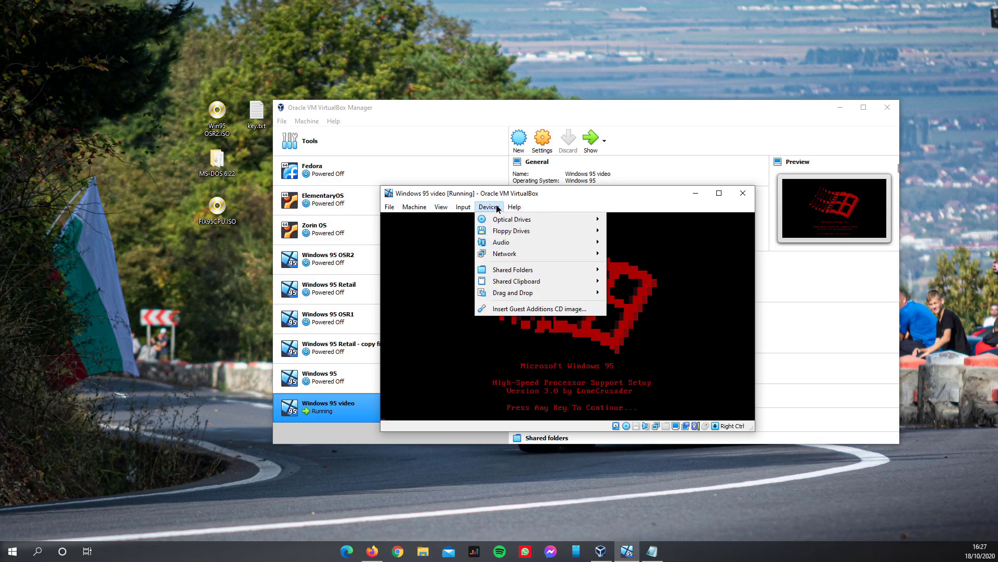
mouse_move(512, 222)
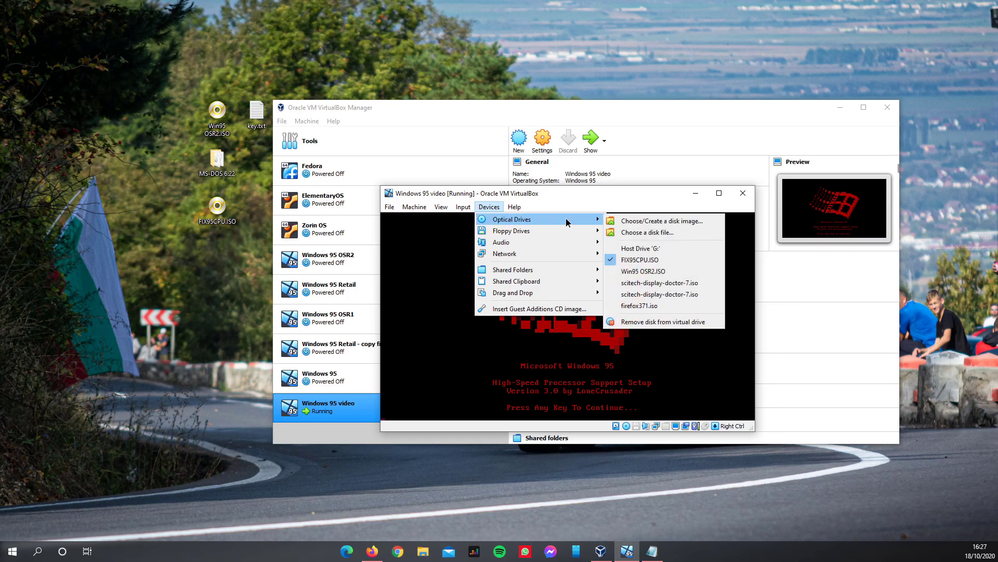
left_click(678, 324)
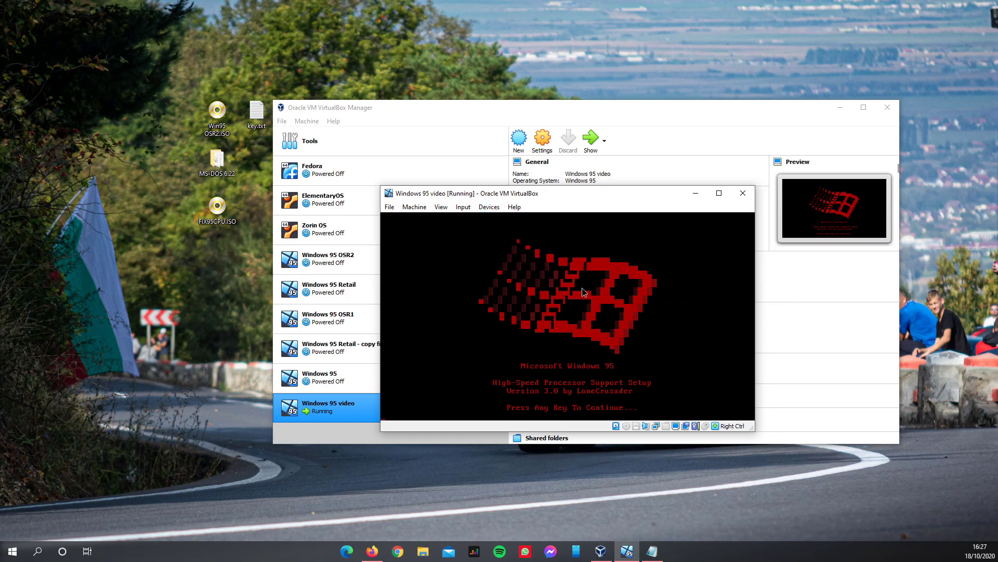
- Reset the virtual machine and confirm the reset
left_click(412, 207)
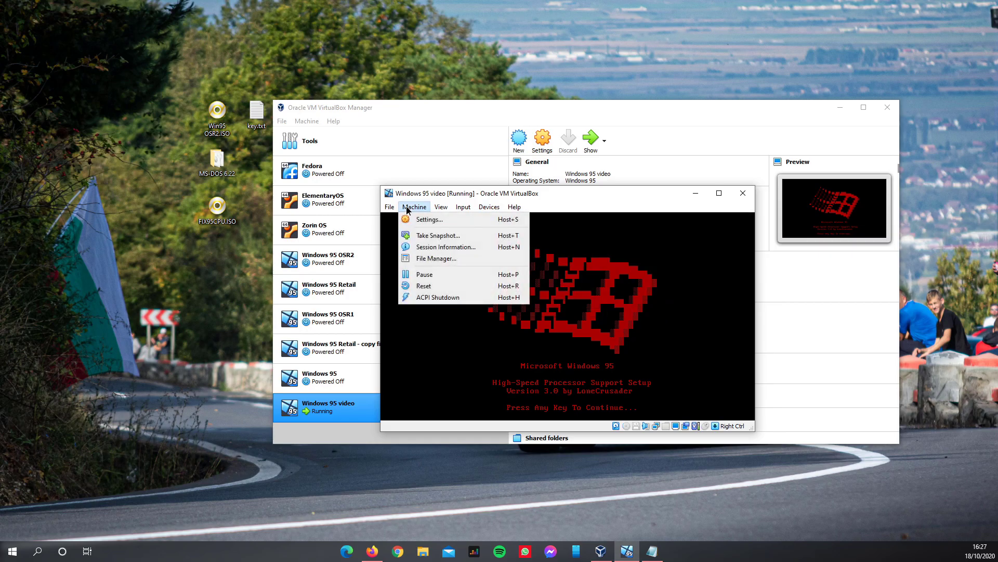
left_click(422, 286)
left_click(542, 351)
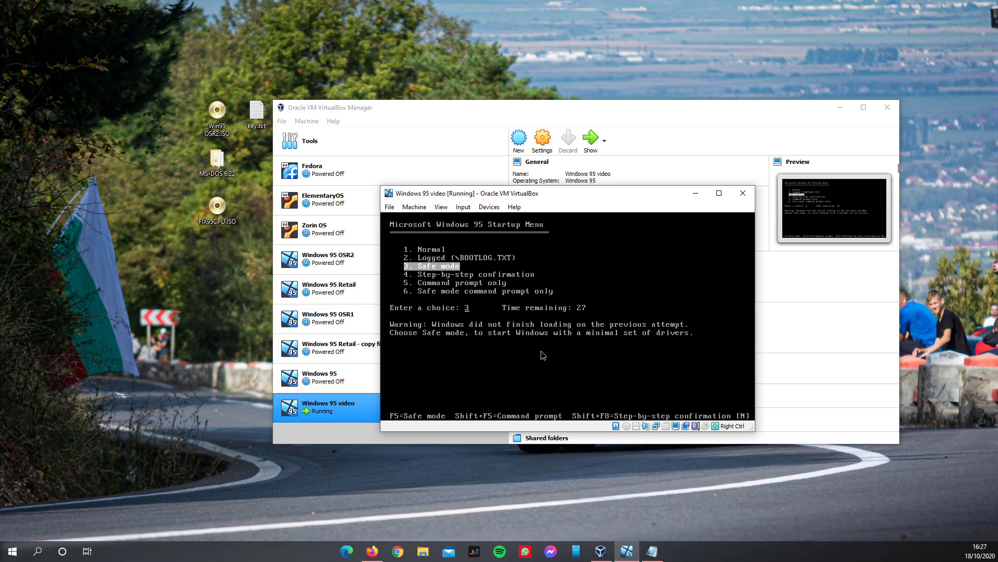
- Boot Windows 95 with 1. Normal, let the VM capture the mouse, and nudge the Network message aside
key("Up")
key("Up")
key("Return")
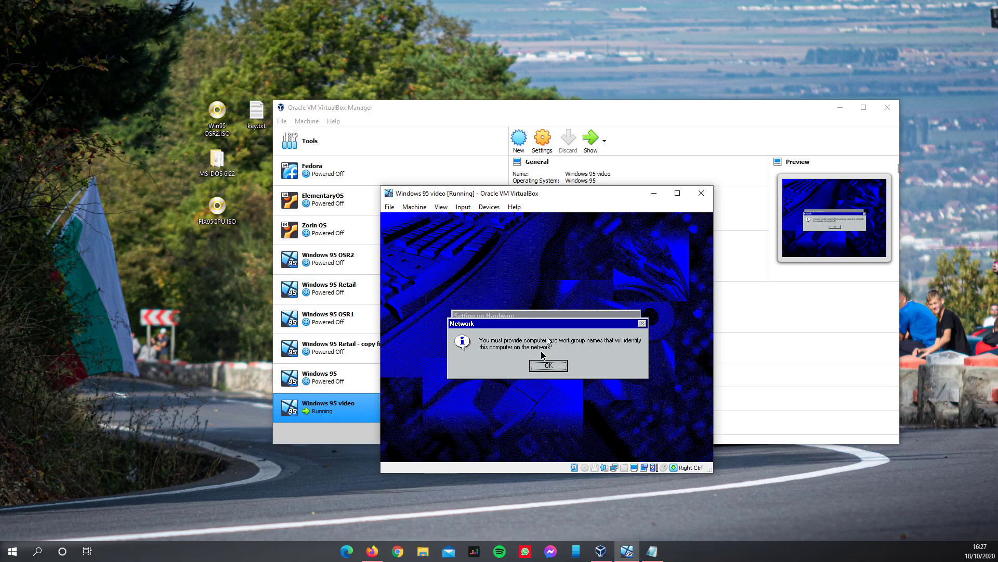
left_click(543, 346)
left_click(525, 395)
left_click_drag(454, 320, 479, 325)
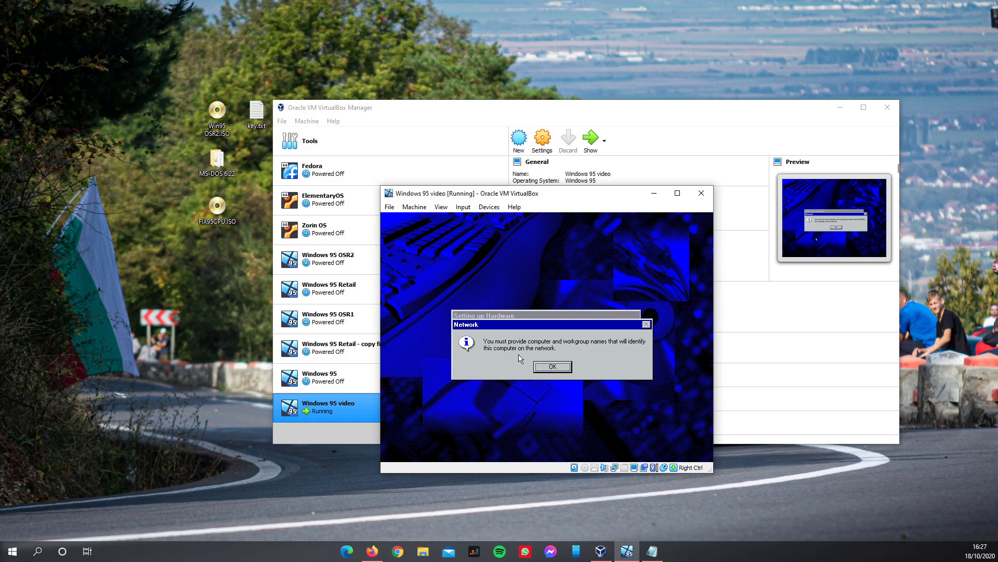
- Dismiss the names notice, set the workgroup to 'WORKG', and close the network settings
left_click(551, 367)
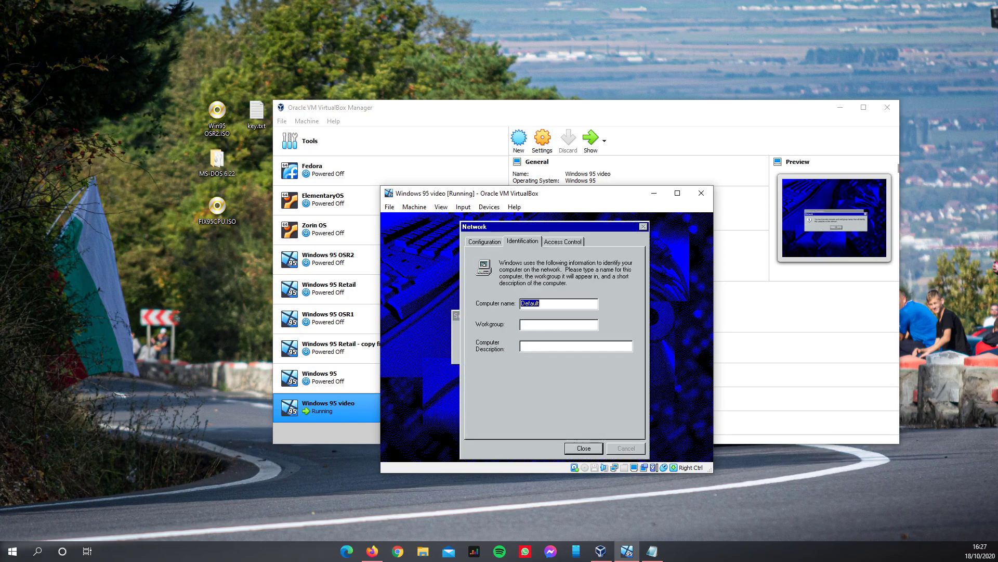
left_click(532, 326)
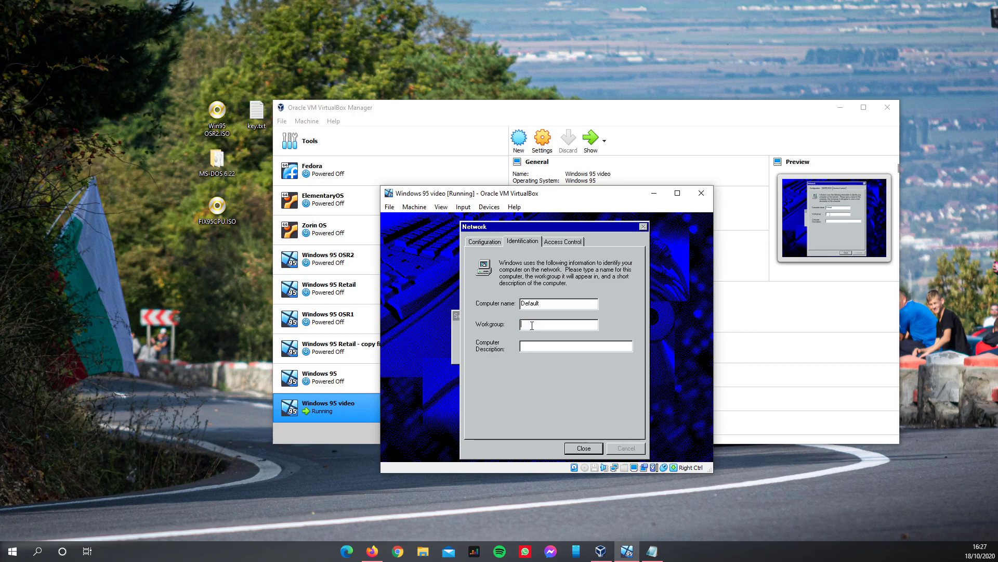
type("WORKH")
key("BackSpace")
type("GROUP")
left_click(584, 448)
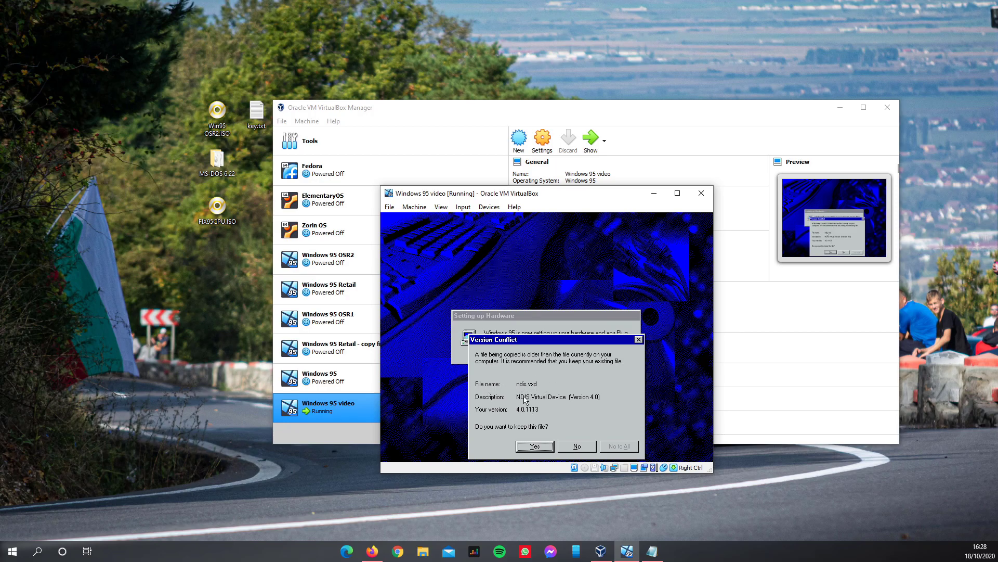
- Keep the existing ndis.vxd in the Version Conflict and move the Setup progress box aside
left_click(541, 446)
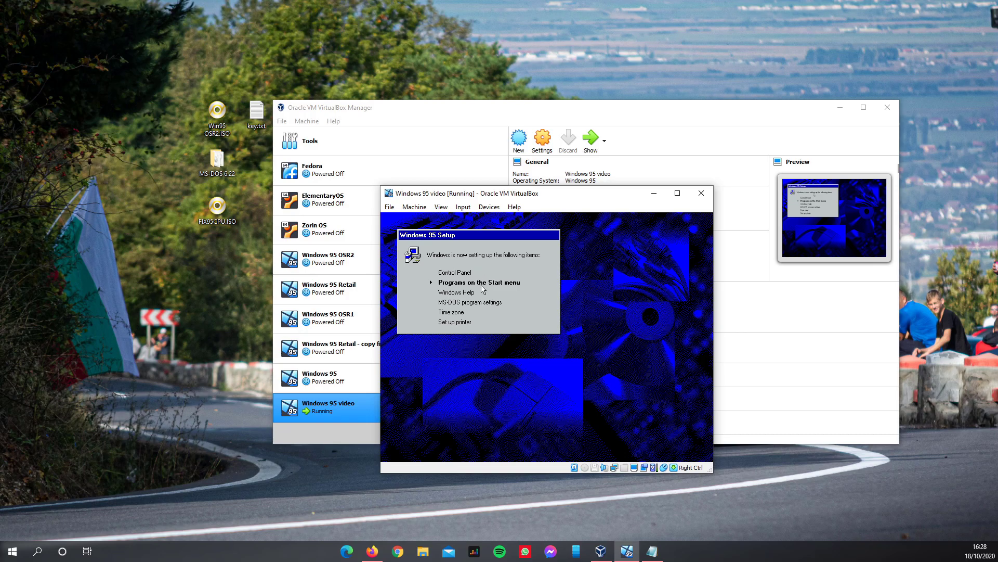
left_click_drag(461, 235, 528, 278)
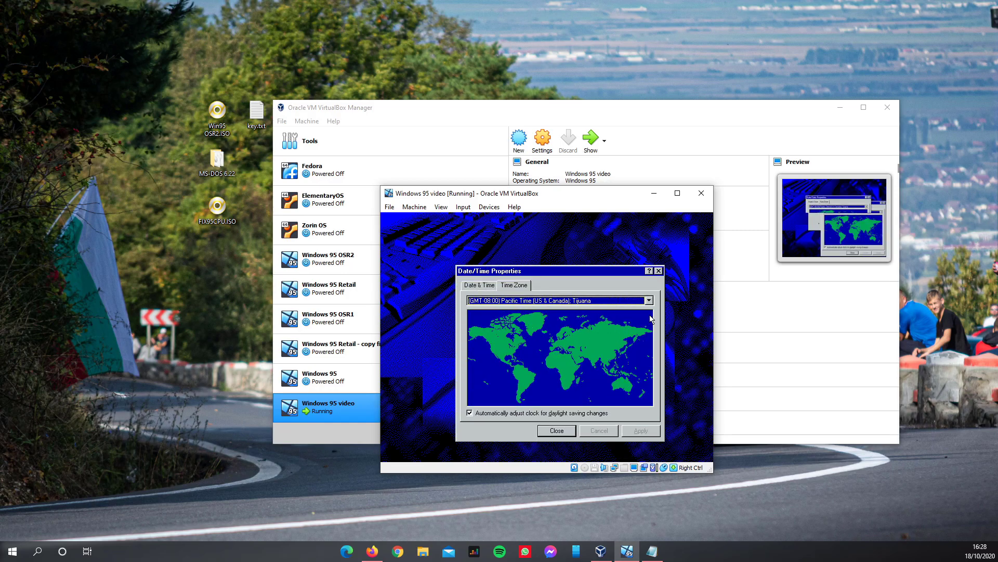
- Set the time zone to (GMT+02:00) Eastern Europe and close Date/Time Properties
left_click(649, 301)
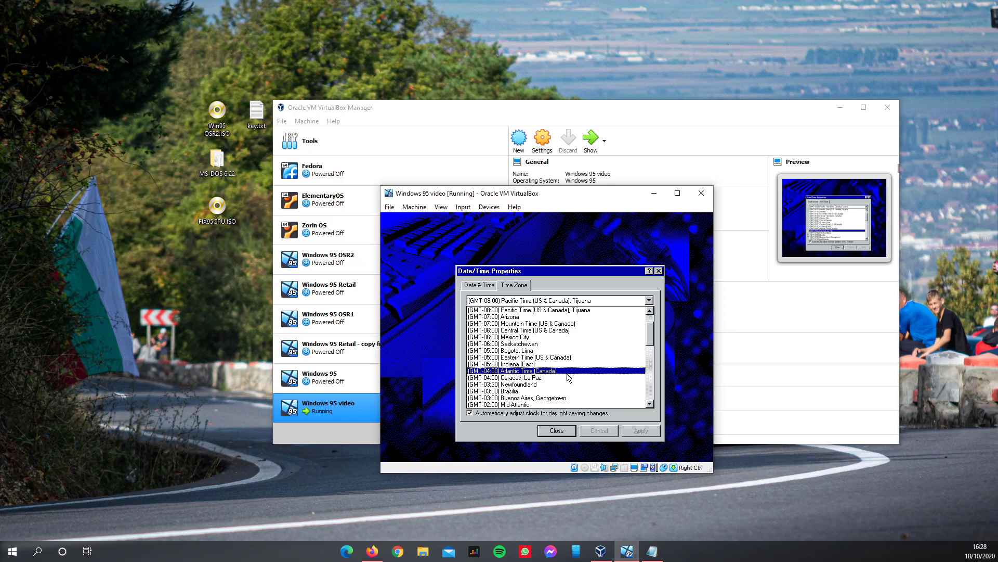
left_click_drag(651, 368, 652, 362)
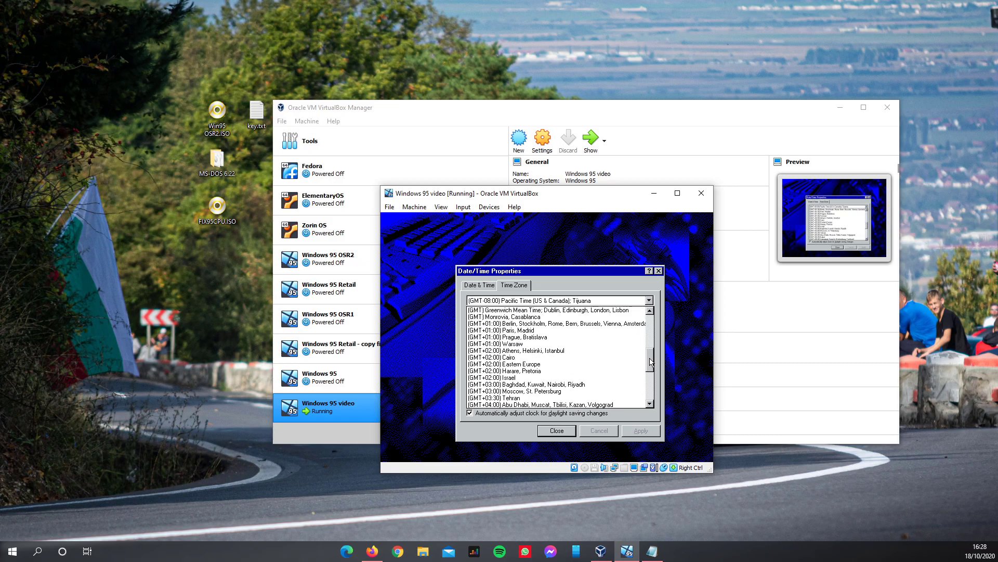
left_click(525, 364)
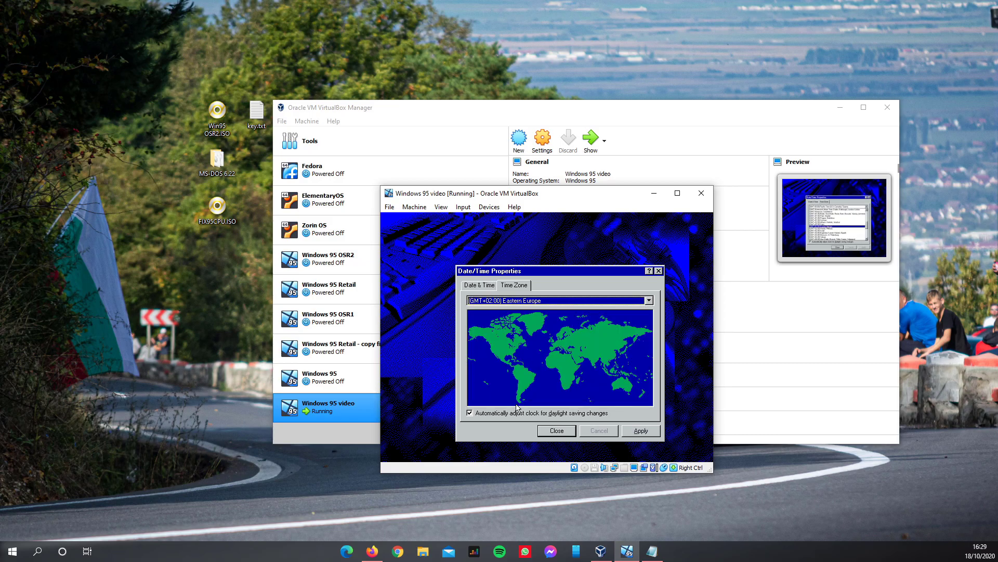
left_click(548, 430)
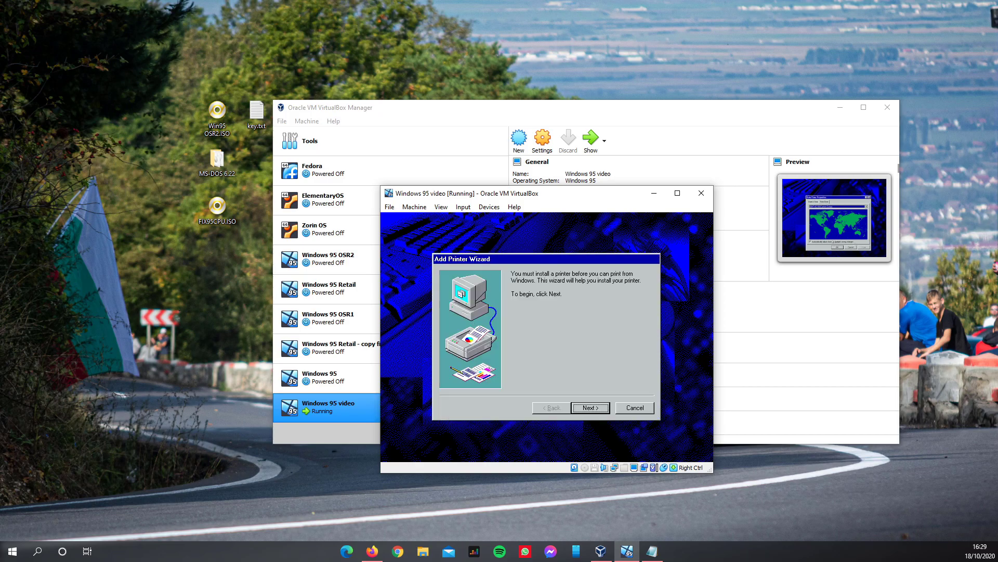
- Cancel the Add Printer Wizard and accept the restart of Windows 95
left_click(590, 407)
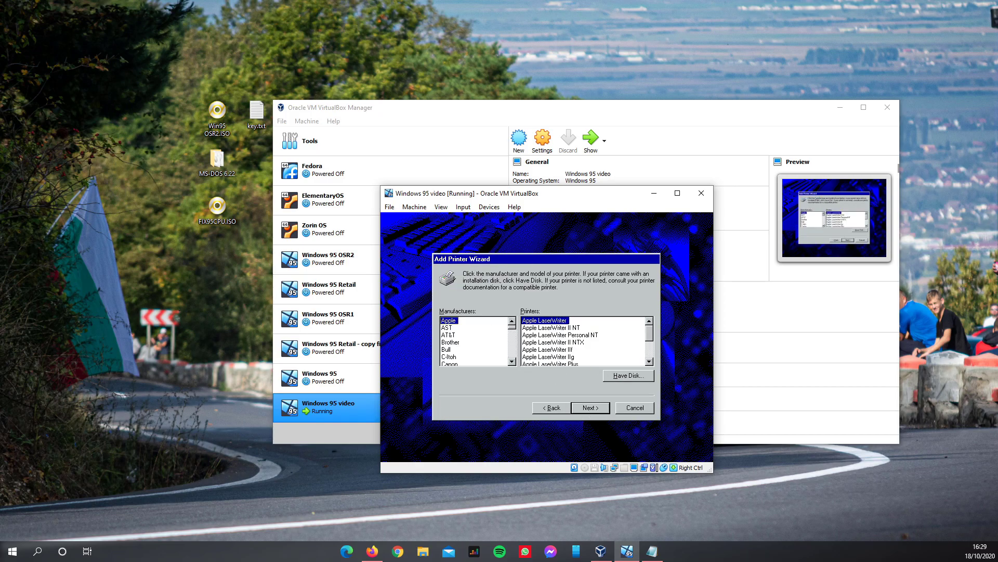
left_click(629, 409)
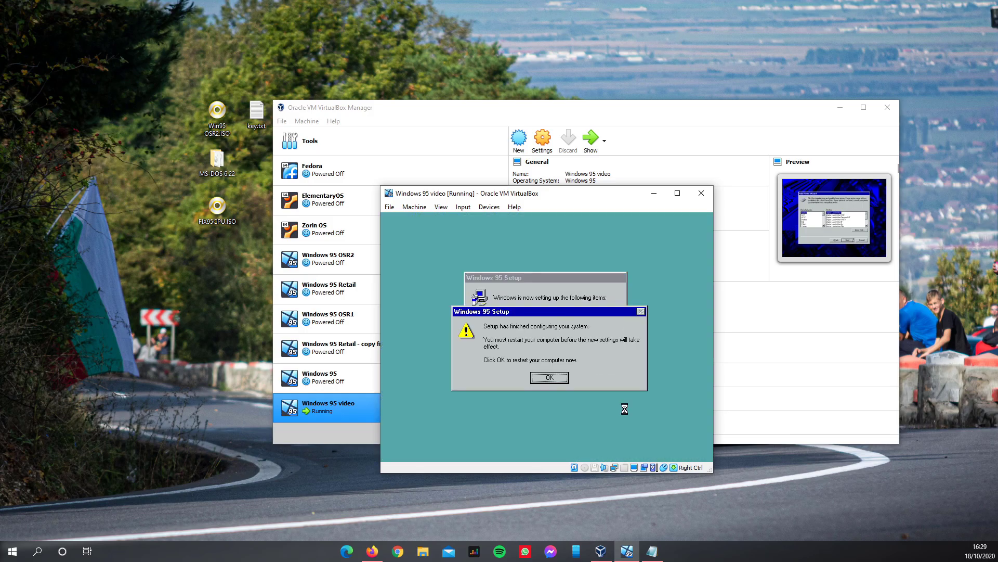
left_click(549, 377)
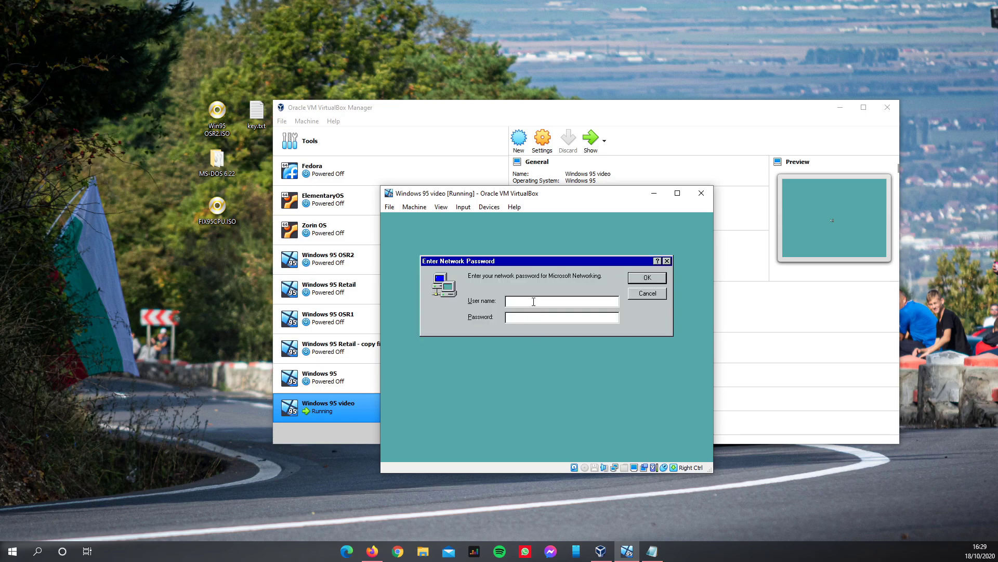
- Log on at the Enter Network Password prompt with a user name and password, then confirm the password
left_click_drag(521, 266, 524, 278)
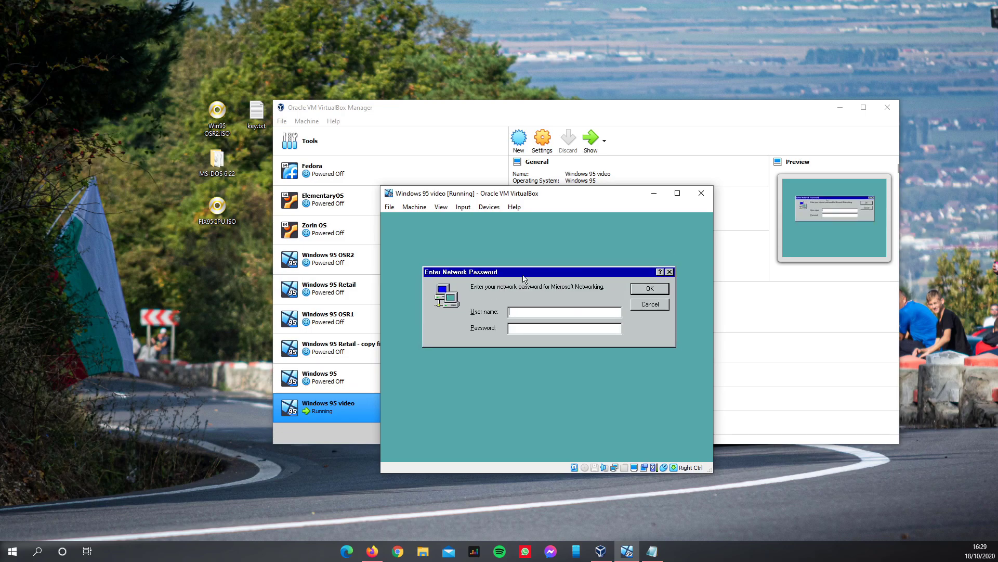
mouse_move(506, 269)
left_mouse_down()
mouse_move(514, 280)
mouse_move(515, 271)
left_mouse_up()
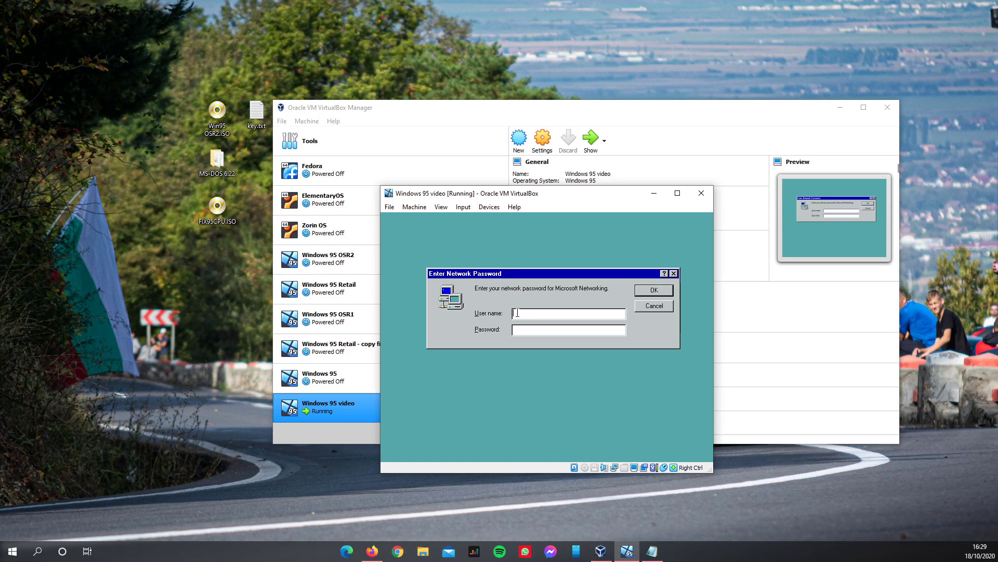
left_click_drag(490, 278, 494, 290)
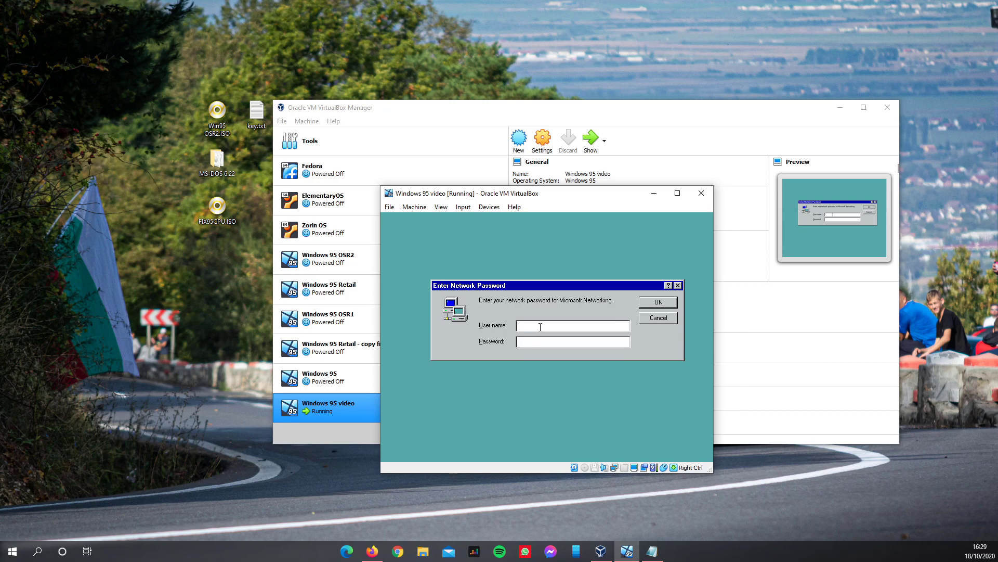
type("ntoniu")
left_click(527, 342)
type("****")
key("Return")
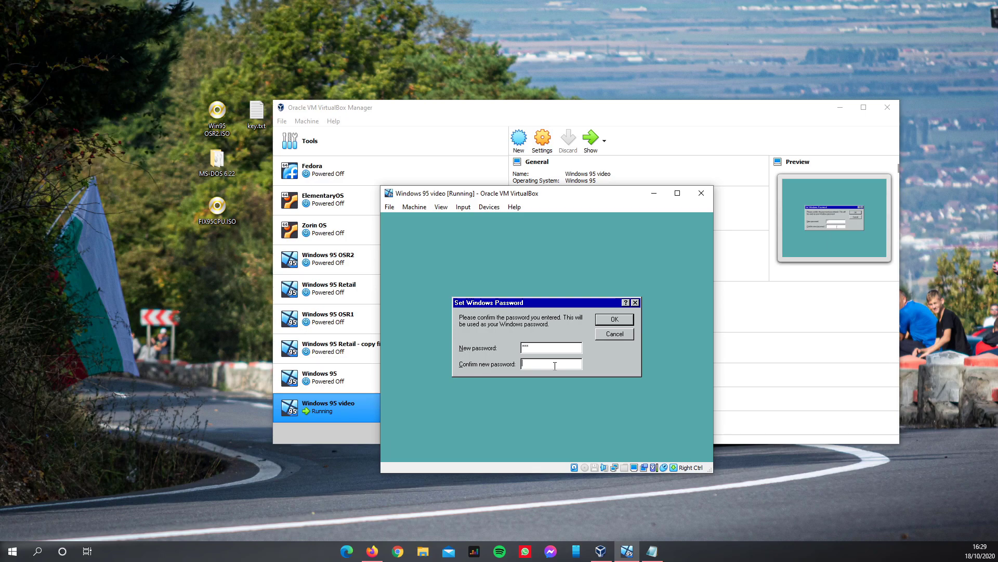
type("***")
key("Return")
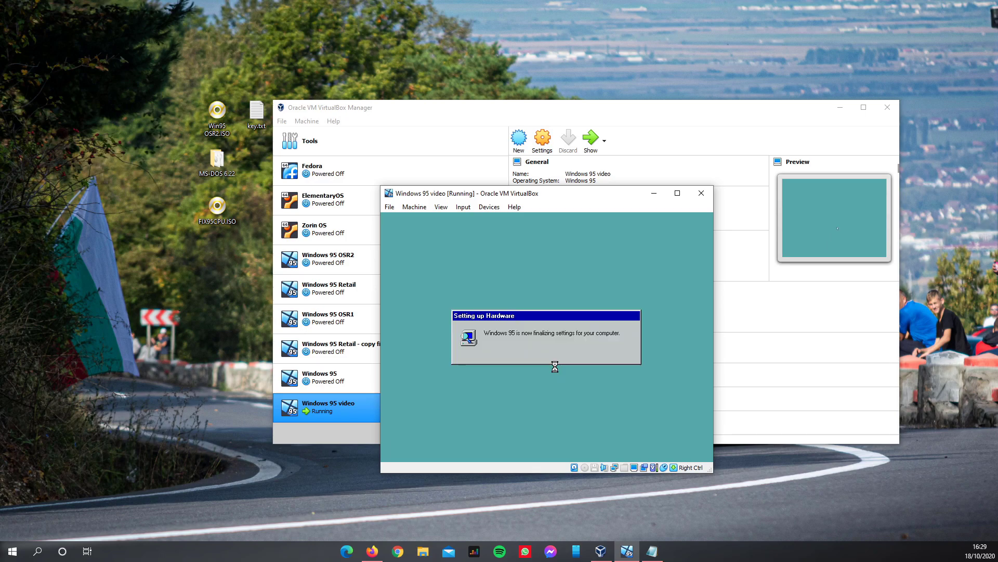